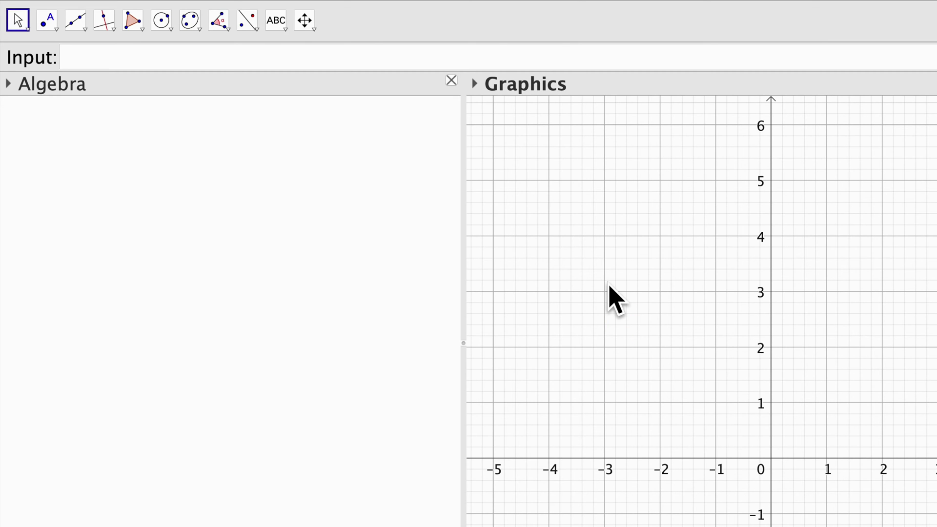
Create a list by entering its elements explicitly as {1,2,3,4,5}
{"action": "left_click", "coordinate": [139, 66]}
{"action": "type", "text": "{"}
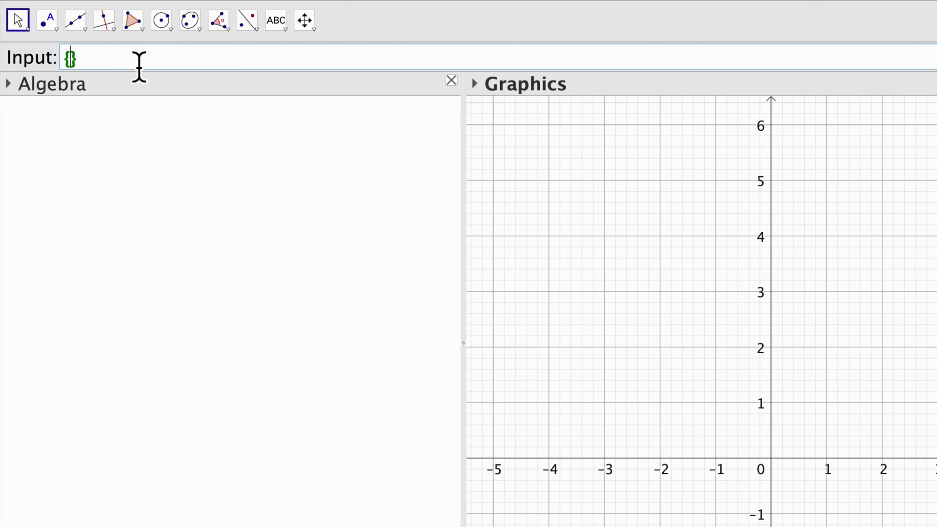
{"action": "type", "text": "1,2,3,4,"}
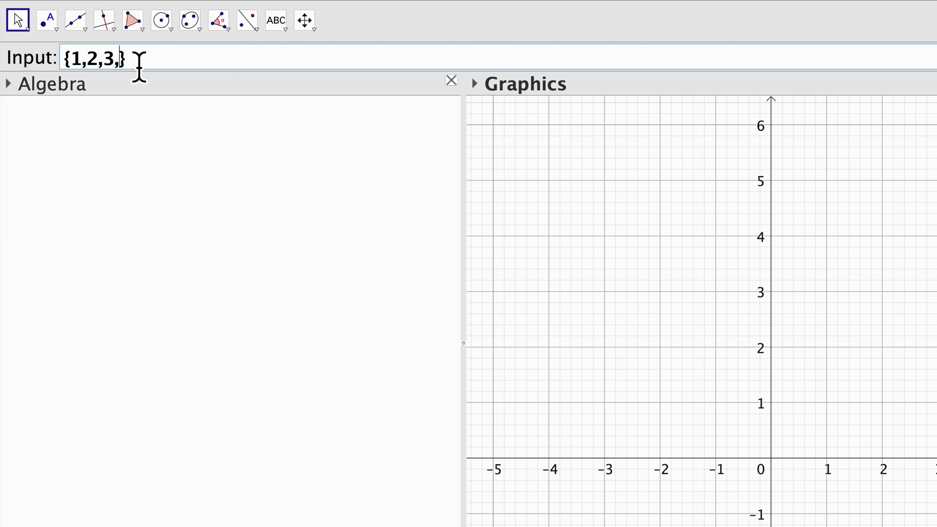
{"action": "type", "text": "5"}
{"action": "left_click_drag", "start_coordinate": [176, 65], "coordinate": [7, 61]}
{"action": "key", "text": "Return"}
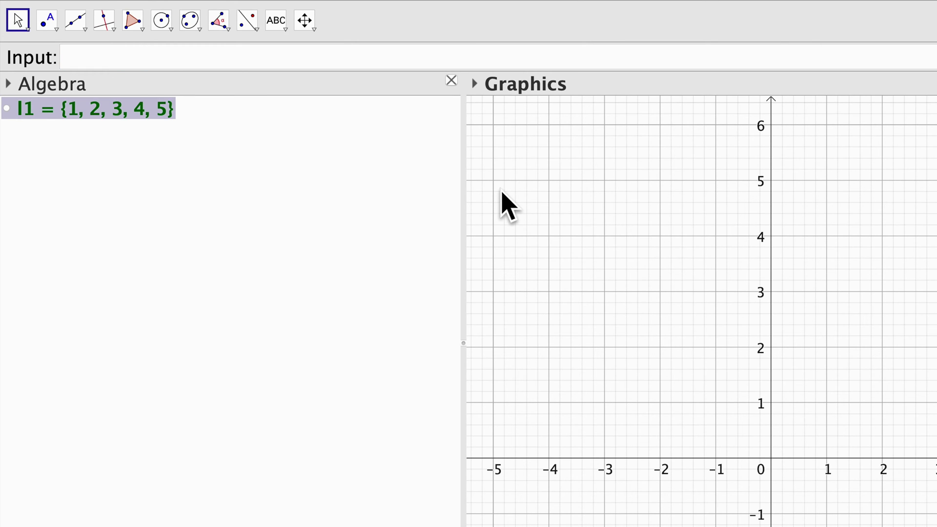
{"action": "left_click", "coordinate": [64, 153]}
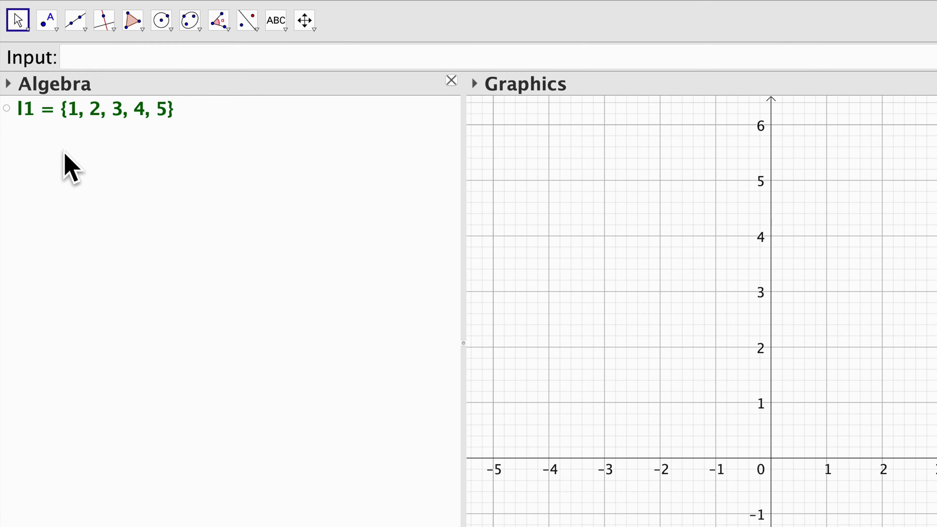
Create a list of the integers up to 5 with the command Sequence(5)
{"action": "left_click", "coordinate": [131, 65]}
{"action": "type", "text": "Sequ"}
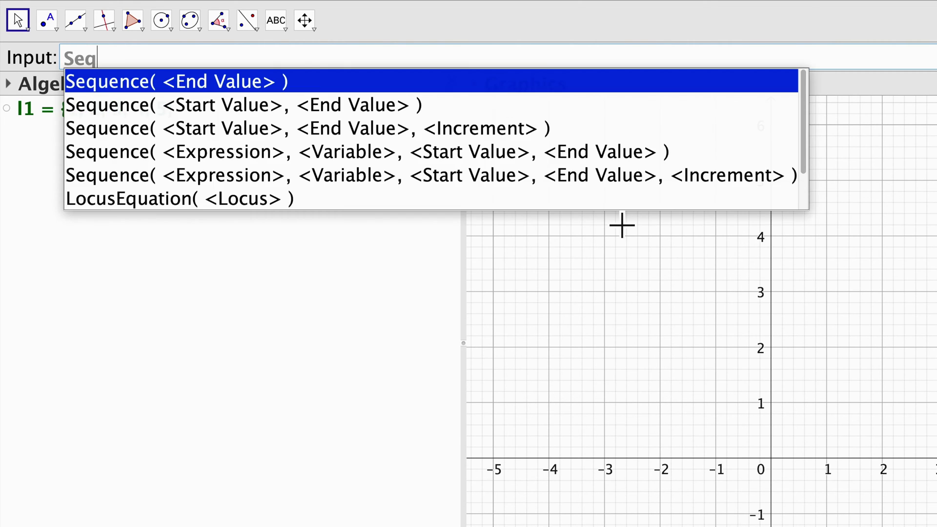
{"action": "left_click", "coordinate": [200, 84]}
{"action": "type", "text": "5"}
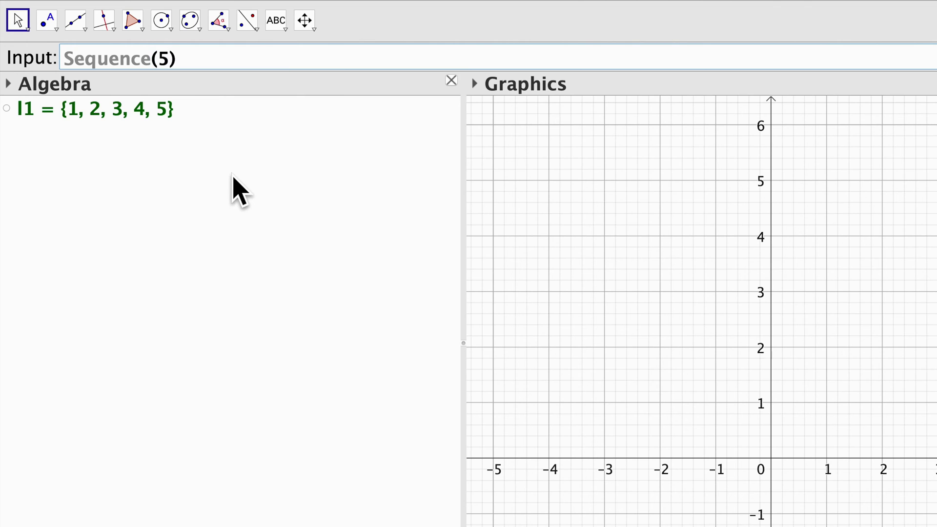
{"action": "key", "text": "Return"}
Create two more lists, one with the Sequence command from start value 1 to end value 5, the other as the range 1...5
{"action": "type", "text": "Seque"}
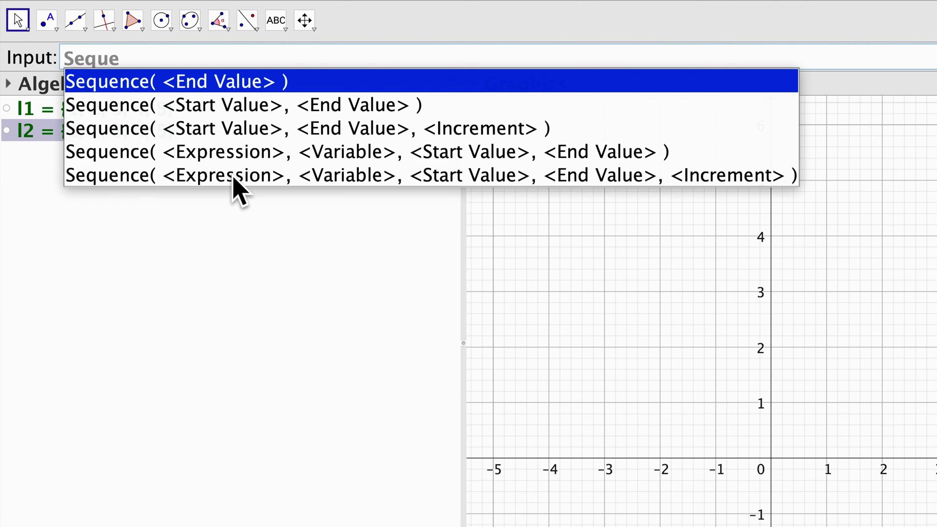
{"action": "left_click", "coordinate": [234, 108]}
{"action": "type", "text": "1"}
{"action": "key", "text": "Tab"}
{"action": "type", "text": "5"}
{"action": "key", "text": "Return"}
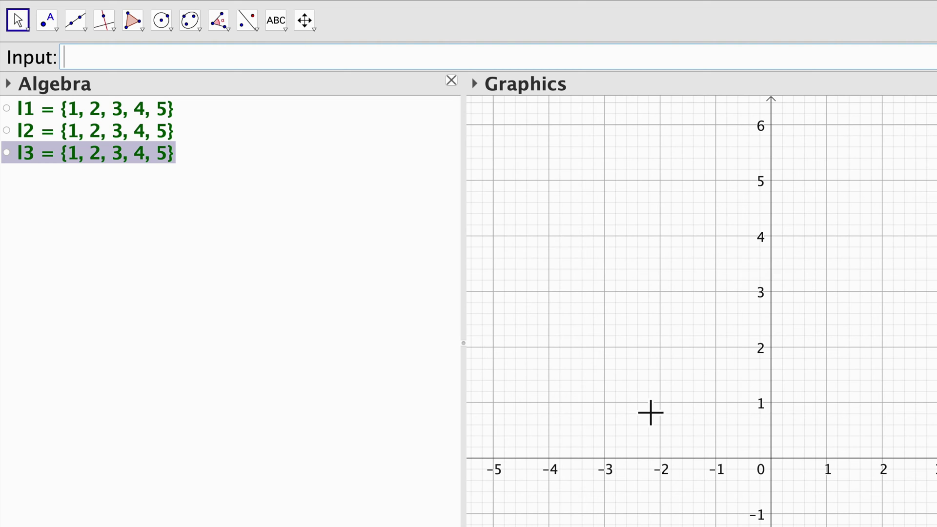
{"action": "type", "text": "1...5"}
{"action": "key", "text": "Return"}
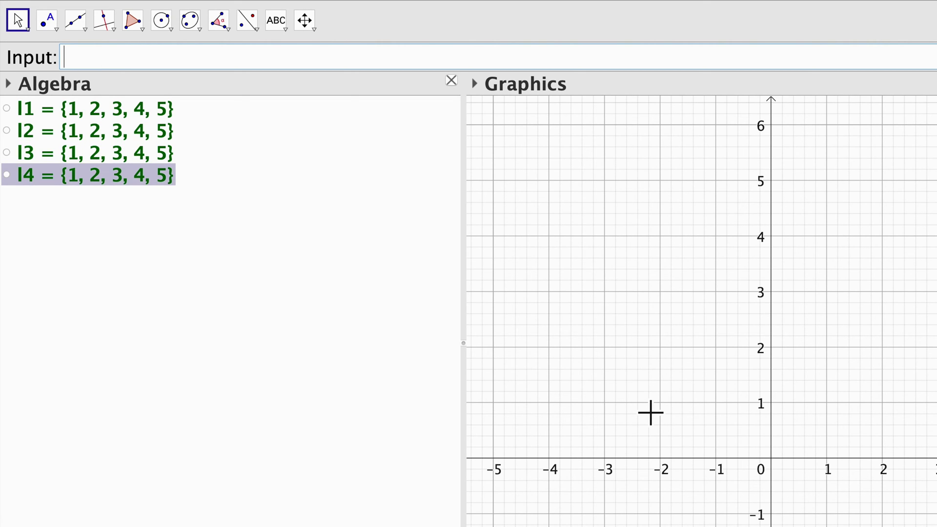
Extend list l1 with the elements 6, 7, 8, 9 and 10
{"action": "left_click", "coordinate": [80, 112]}
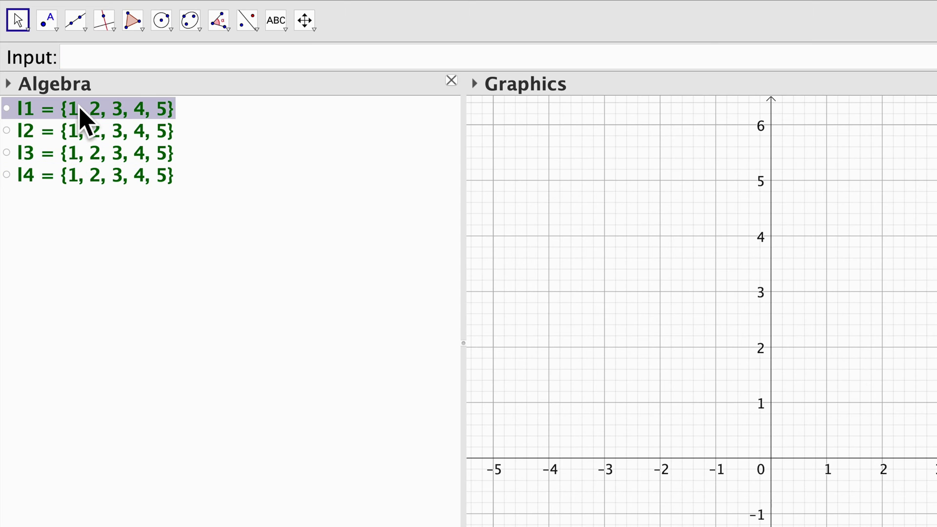
{"action": "double_click", "coordinate": [80, 109]}
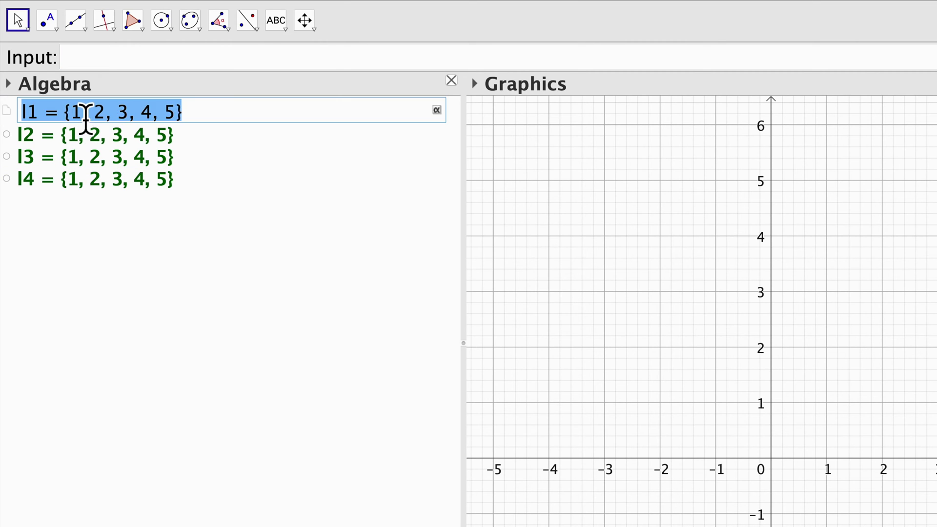
{"action": "left_click", "coordinate": [179, 120]}
{"action": "type", "text": ", 6"}
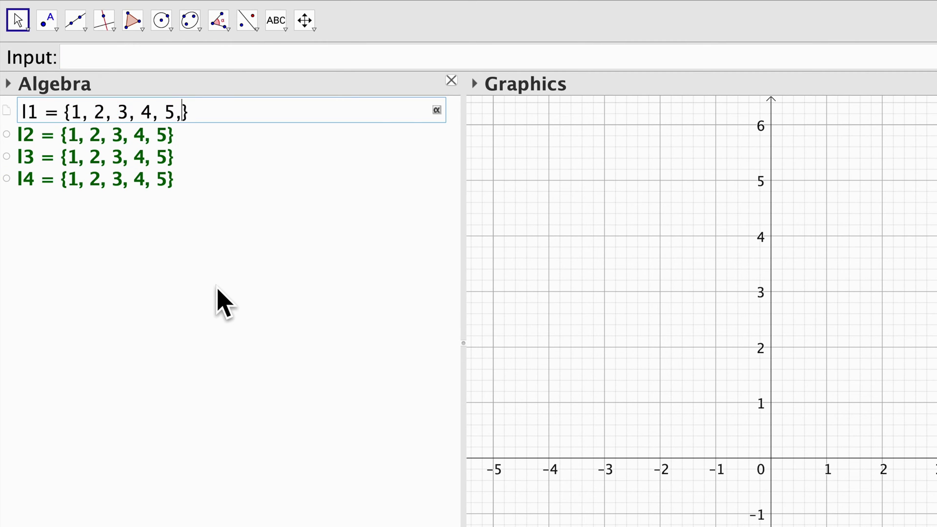
{"action": "type", "text": ", 7, 8, 9, "}
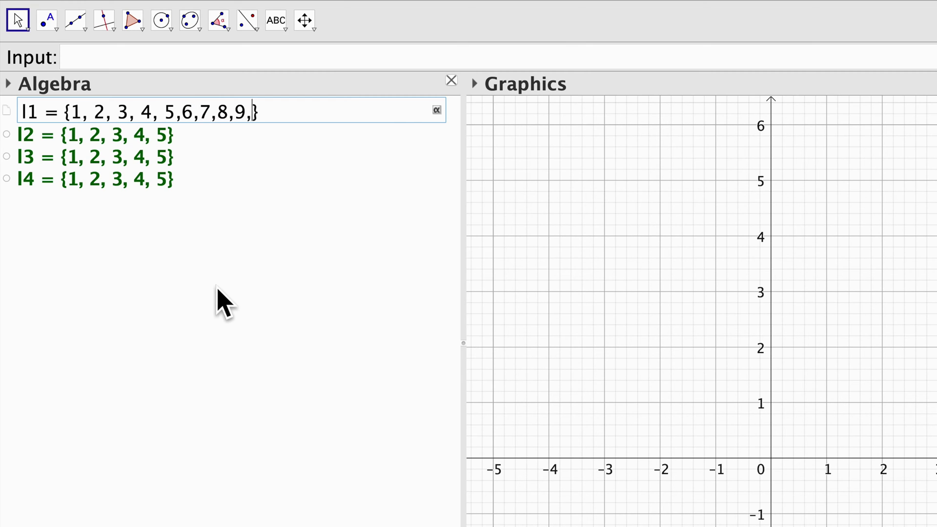
{"action": "type", "text": "10"}
{"action": "key", "text": "Return"}
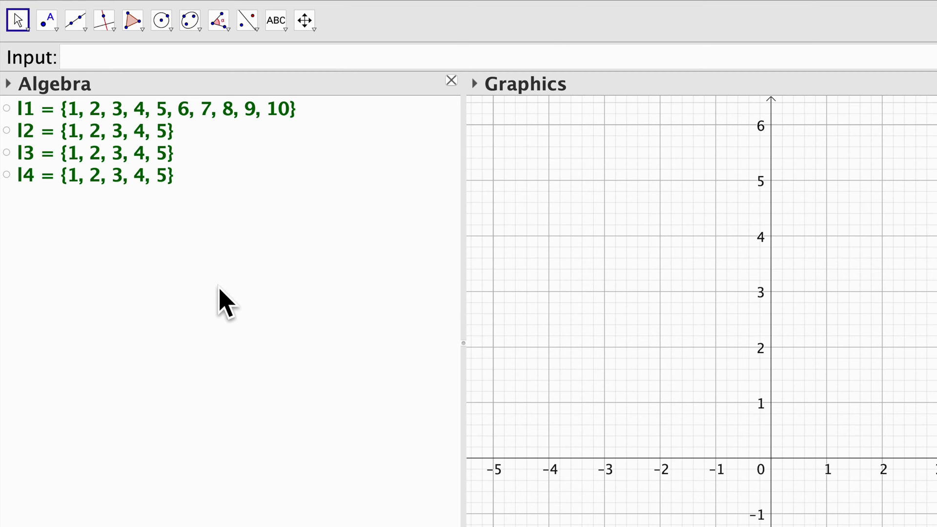
Redefine list l2 as Sequence(10)
{"action": "left_click", "coordinate": [96, 133]}
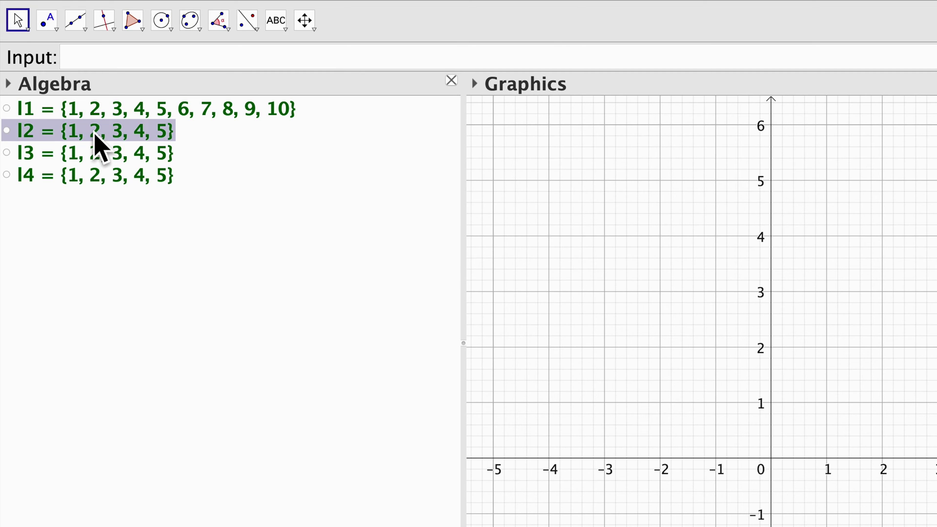
{"action": "double_click", "coordinate": [95, 134]}
{"action": "key", "text": "Left"}
{"action": "key", "text": "BackSpace"}
{"action": "type", "text": "10"}
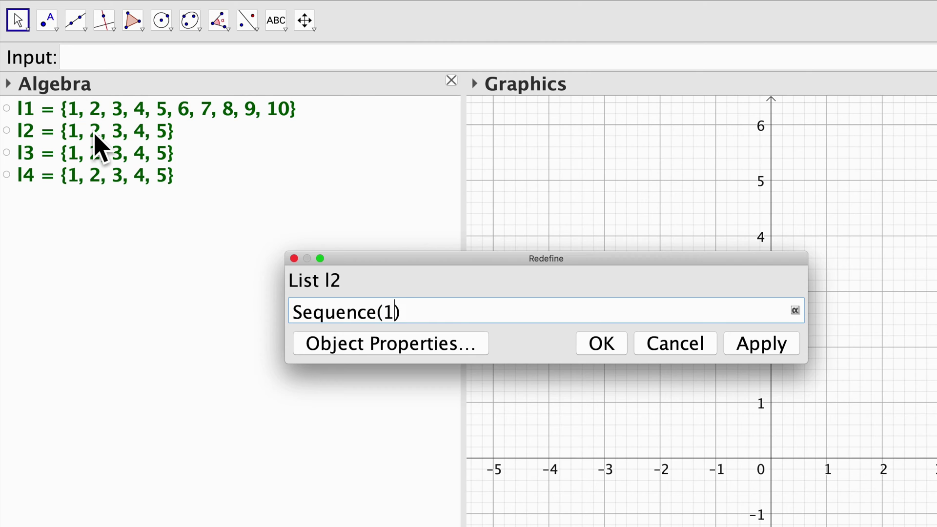
{"action": "key", "text": "Return"}
Redefine list l3 so that its Sequence command has the end value 10
{"action": "left_click", "coordinate": [117, 159]}
{"action": "double_click", "coordinate": [117, 159]}
{"action": "key", "text": "Left"}
{"action": "key", "text": "BackSpace"}
{"action": "type", "text": "10"}
{"action": "key", "text": "Return"}
Redefine list l4 so that its range ends at 10
{"action": "left_click", "coordinate": [121, 182]}
{"action": "double_click", "coordinate": [126, 187]}
{"action": "left_click", "coordinate": [126, 188]}
{"action": "key", "text": "BackSpace"}
{"action": "type", "text": "10"}
{"action": "key", "text": "Return"}
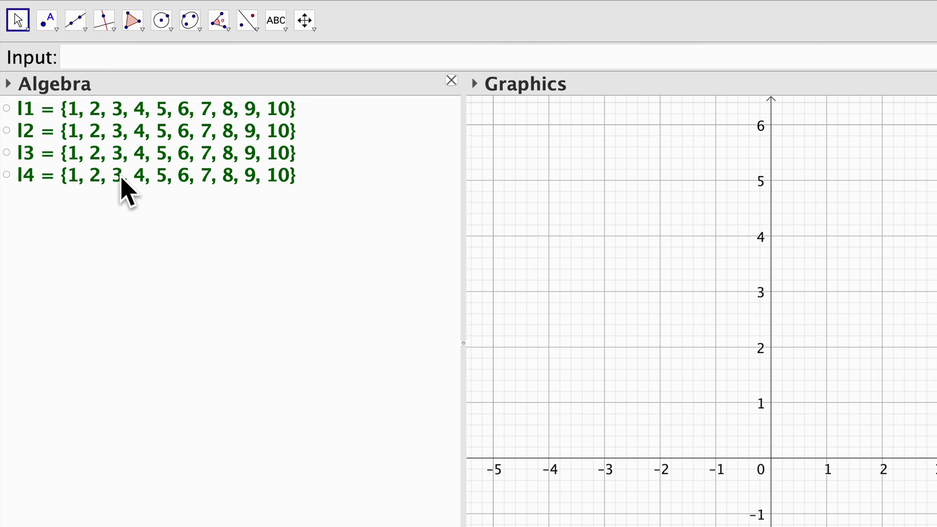
Delete all four lists, l1 to l4
{"action": "left_click", "coordinate": [121, 177]}
{"action": "left_click", "coordinate": [108, 138], "text": "shift"}
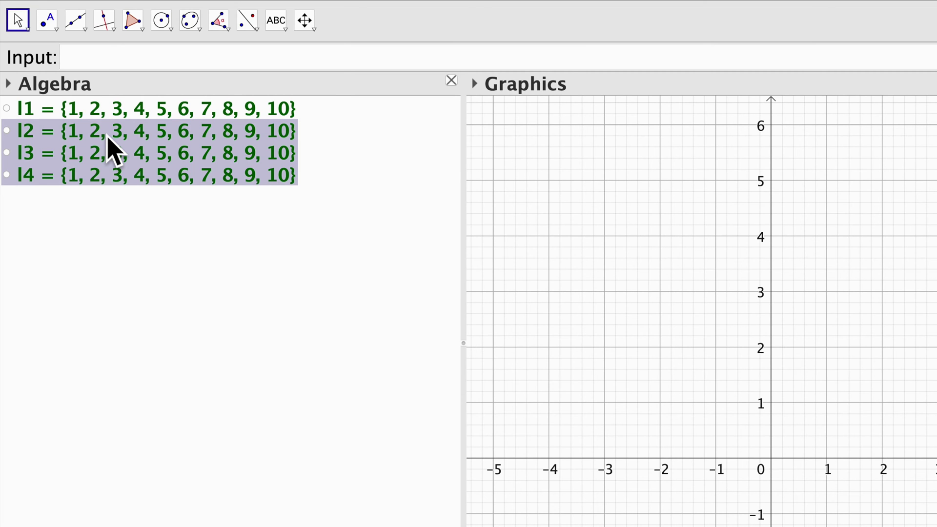
{"action": "left_click", "coordinate": [616, 401]}
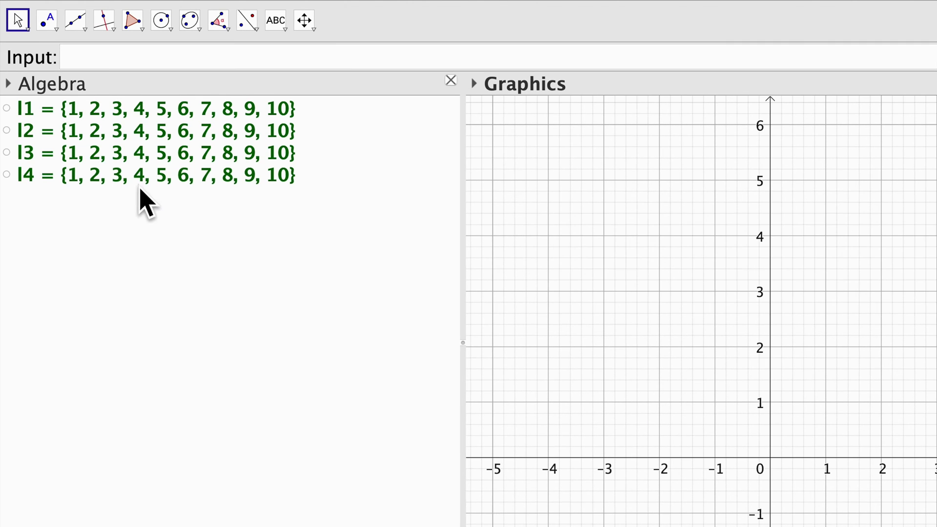
{"action": "left_click", "coordinate": [133, 171]}
{"action": "left_click", "coordinate": [119, 115], "text": "shift"}
{"action": "key", "text": "Delete"}
Begin a Sequence command of the form with expression, variable, start and end value, using expression 2k+1 and variable k
{"action": "left_click", "coordinate": [122, 63]}
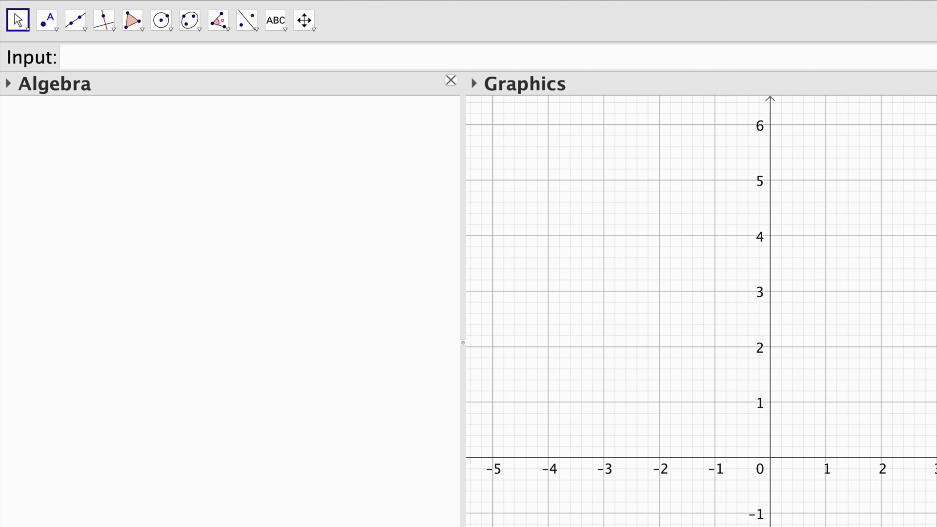
{"action": "left_click", "coordinate": [128, 59]}
{"action": "type", "text": "Seque"}
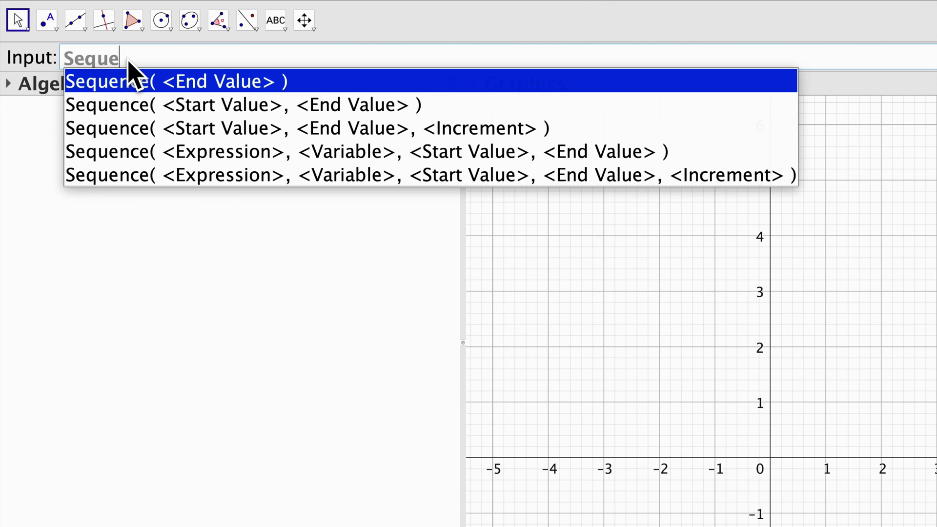
{"action": "left_click", "coordinate": [430, 161]}
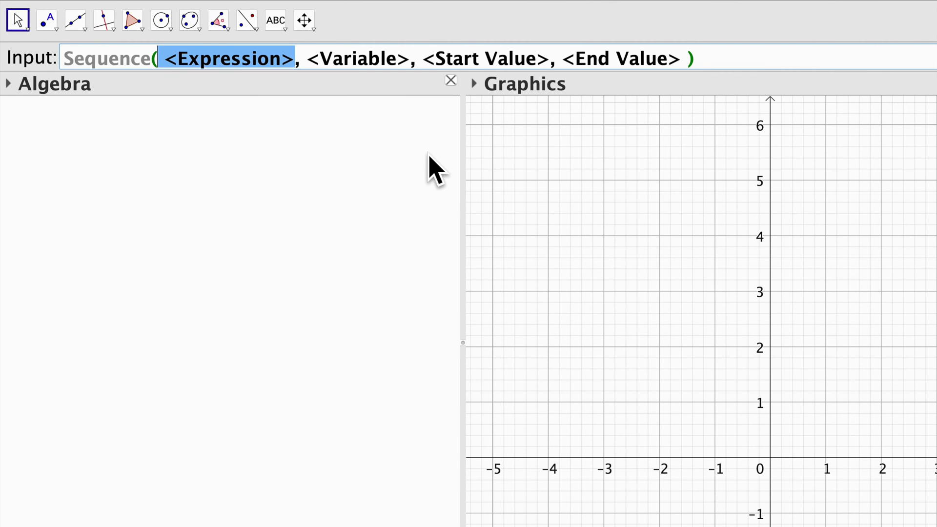
{"action": "type", "text": "2k+1"}
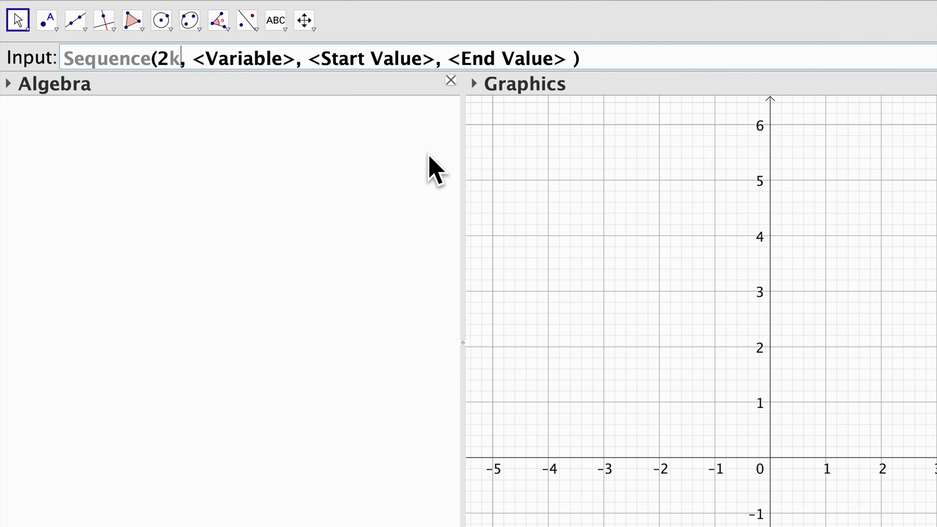
{"action": "key", "text": "Tab"}
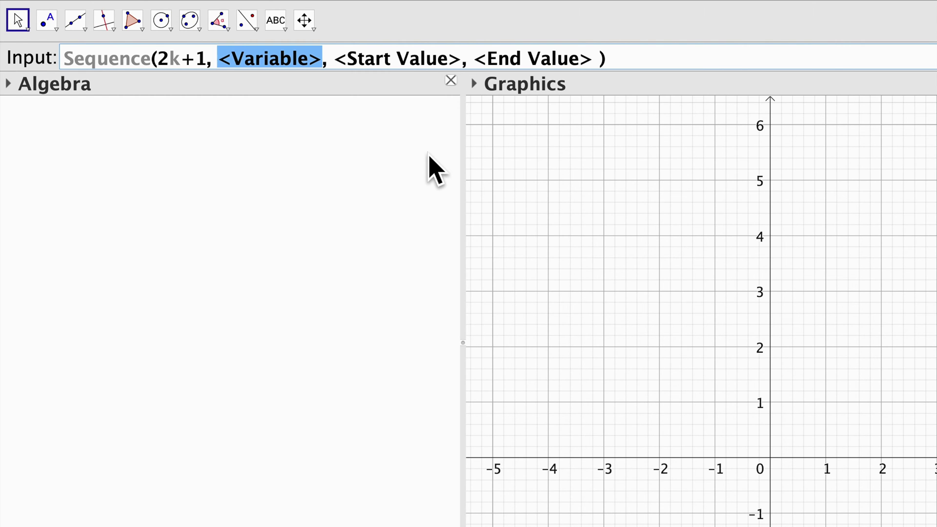
{"action": "type", "text": "k"}
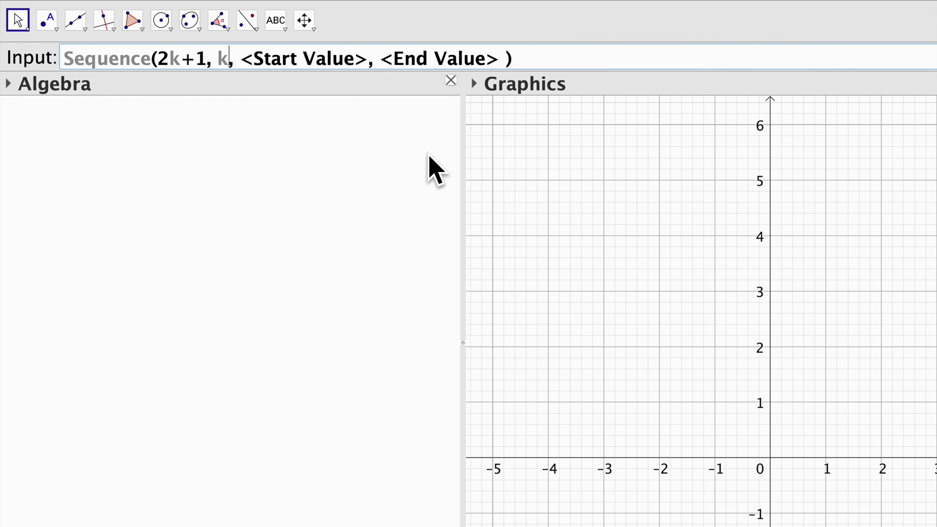
Replace k with i in both the expression and the variable of the Sequence command
{"action": "key", "text": "Left"}
{"action": "key", "text": "Left"}
{"action": "key", "text": "Left"}
{"action": "key", "text": "Left"}
{"action": "key", "text": "Right"}
{"action": "key", "text": "BackSpace"}
{"action": "type", "text": "i"}
{"action": "key", "text": "Right"}
{"action": "key", "text": "Right"}
{"action": "key", "text": "Right"}
{"action": "key", "text": "Right"}
{"action": "key", "text": "Right"}
{"action": "key", "text": "BackSpace"}
{"action": "type", "text": "i"}
{"action": "key", "text": "Tab"}
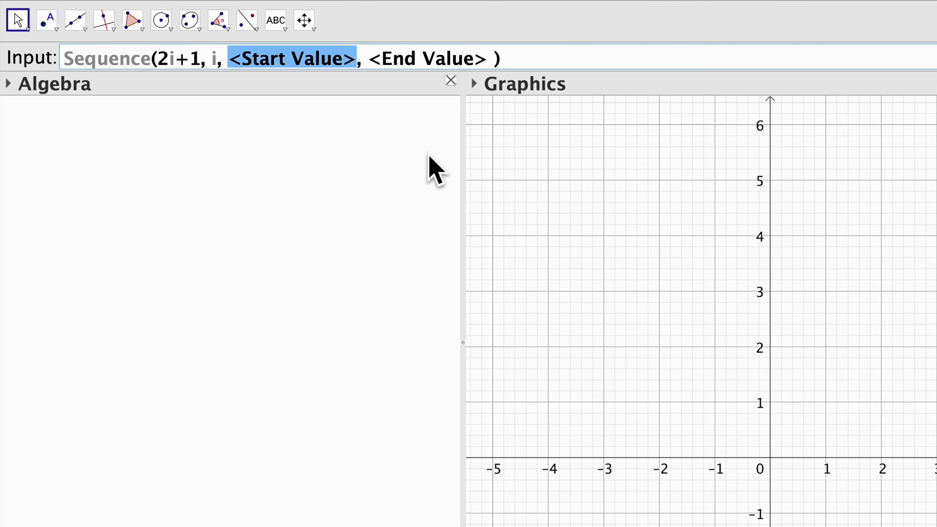
Complete the Sequence command with start value 0 and end value 10 to create the list of odd numbers
{"action": "type", "text": "0"}
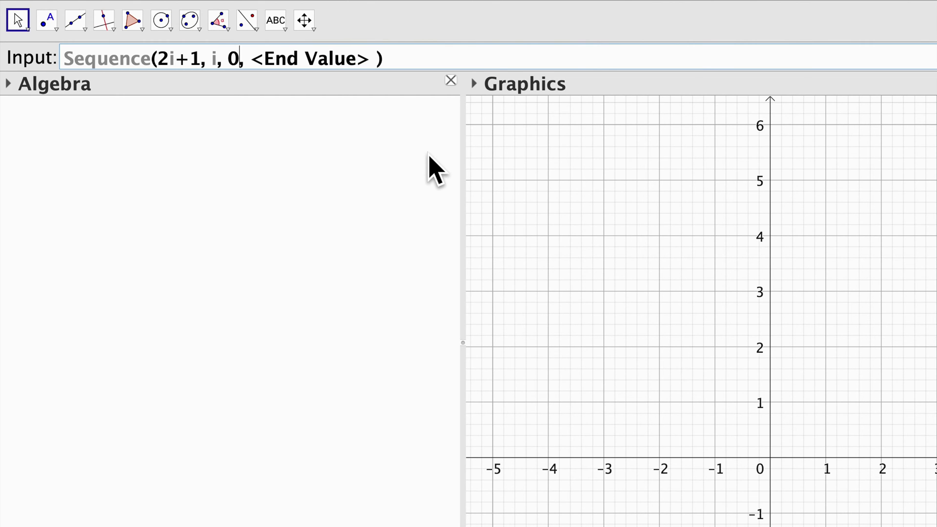
{"action": "key", "text": "Tab"}
{"action": "type", "text": "10"}
{"action": "key", "text": "Return"}
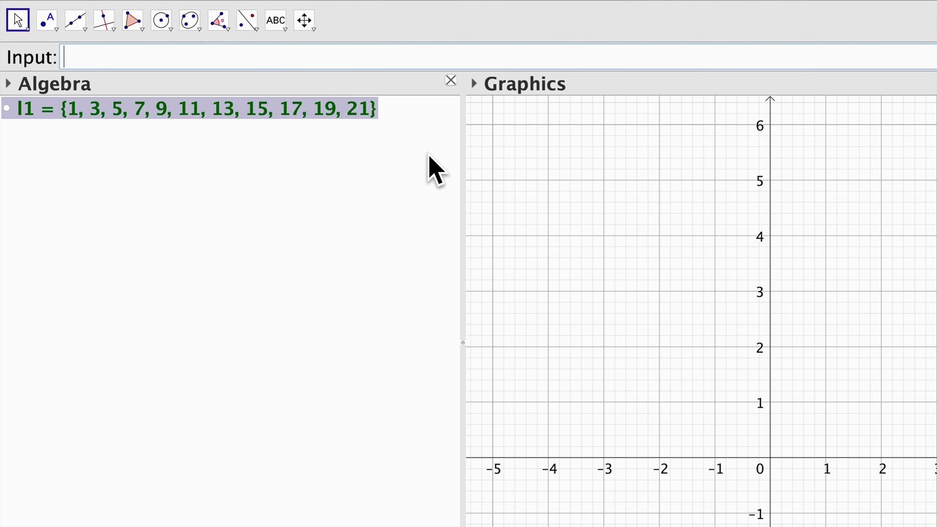
Redefine list l1 so that its sequence has the end value 20, and look through its elements
{"action": "double_click", "coordinate": [289, 113]}
{"action": "left_click", "coordinate": [500, 313]}
{"action": "key", "text": "BackSpace"}
{"action": "type", "text": "2"}
{"action": "left_click", "coordinate": [616, 347]}
{"action": "scroll", "coordinate": [258, 119], "scroll_direction": "right", "scroll_amount": 10}
{"action": "scroll", "coordinate": [258, 121], "scroll_direction": "left", "scroll_amount": 10}
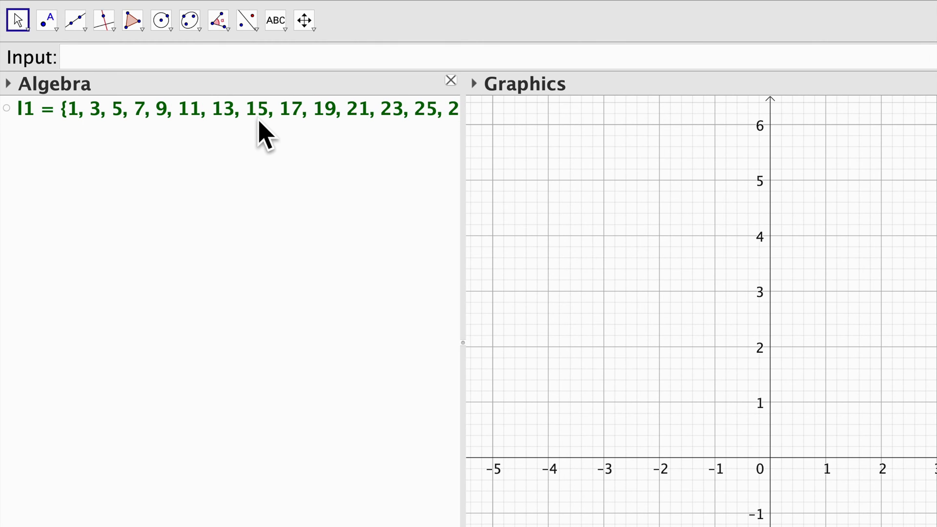
{"action": "left_click", "coordinate": [253, 117]}
Compute the number of elements in the list with Length(l1)
{"action": "left_click", "coordinate": [151, 63]}
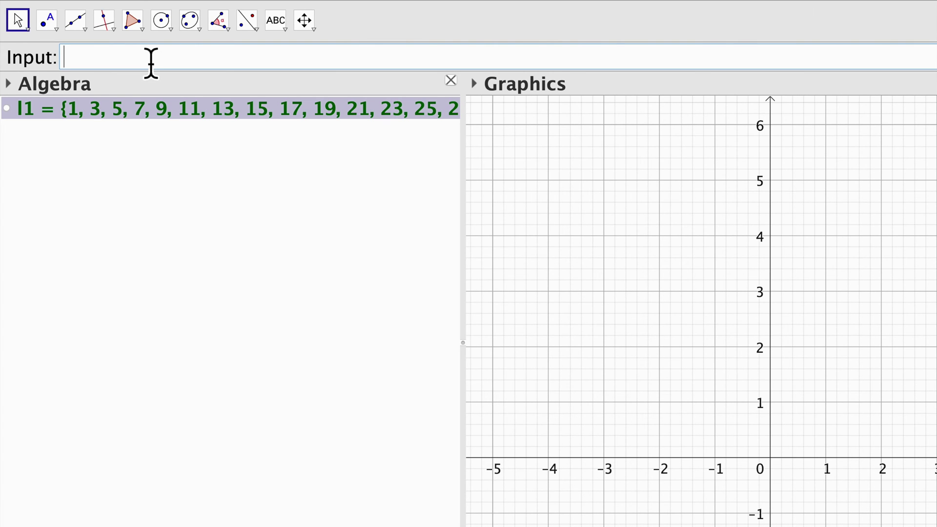
{"action": "type", "text": "Length"}
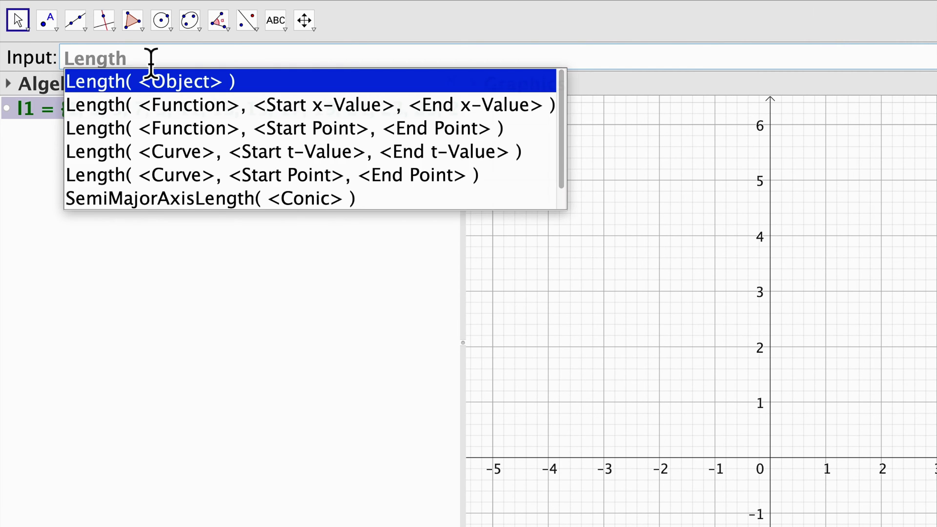
{"action": "key", "text": "Return"}
{"action": "type", "text": "l1"}
{"action": "key", "text": "Return"}
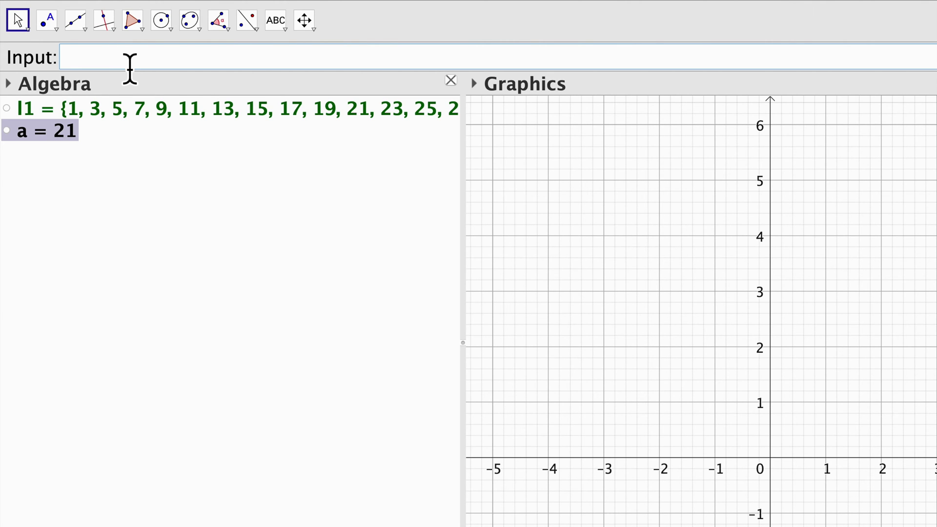
Extract the first element of list l1 with Element(l1, 1)
{"action": "type", "text": "Elem"}
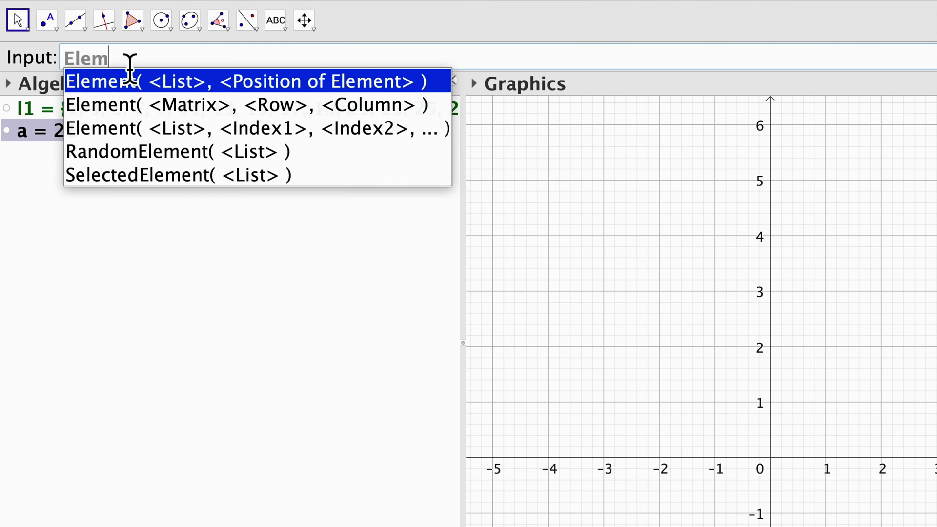
{"action": "left_click", "coordinate": [220, 85]}
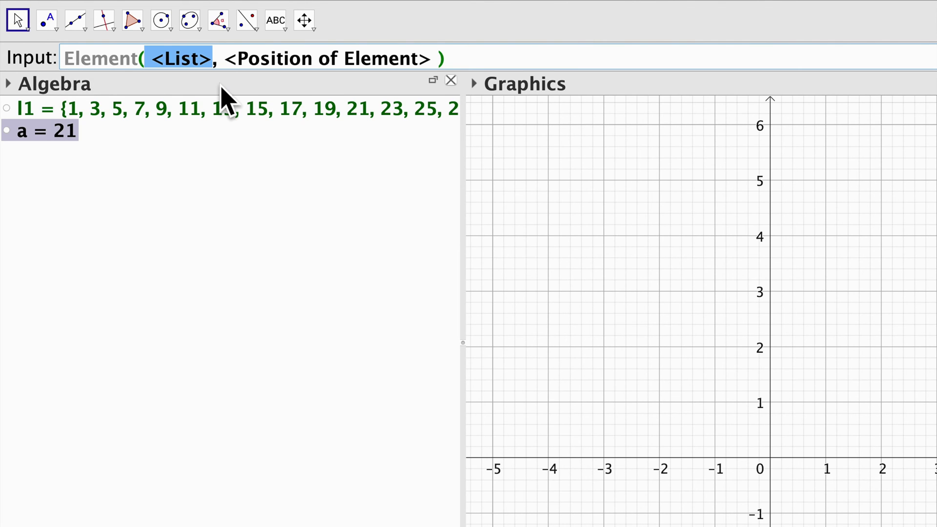
{"action": "type", "text": "l1"}
{"action": "key", "text": "Tab"}
{"action": "type", "text": "1"}
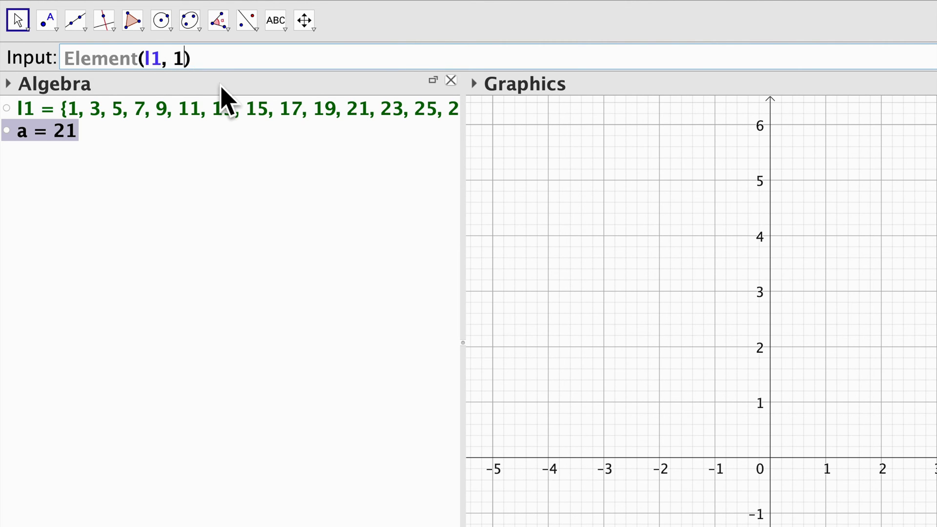
{"action": "key", "text": "Return"}
Redefine number b as Element(l1, 5) and compare it with the entries of list l1
{"action": "left_click", "coordinate": [52, 152]}
{"action": "double_click", "coordinate": [52, 152]}
{"action": "key", "text": "BackSpace"}
{"action": "type", "text": "5"}
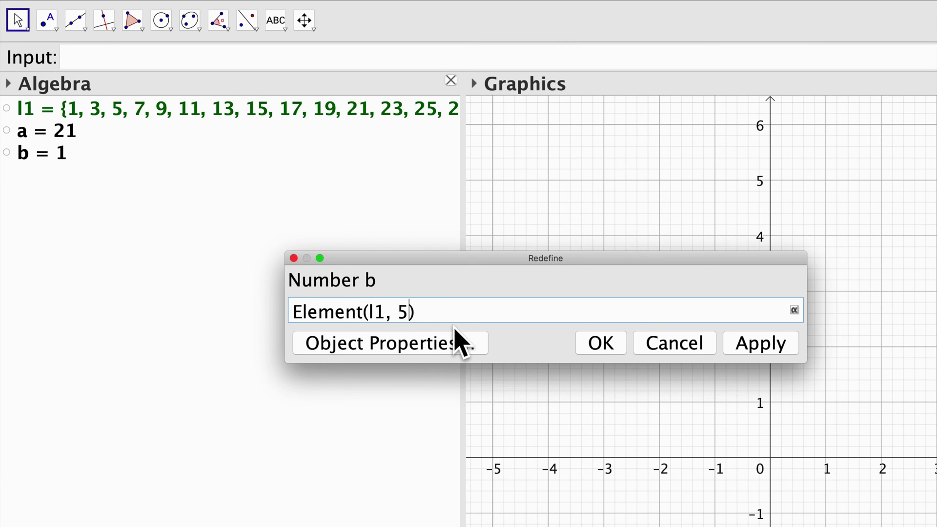
{"action": "key", "text": "Return"}
{"action": "left_click", "coordinate": [158, 113]}
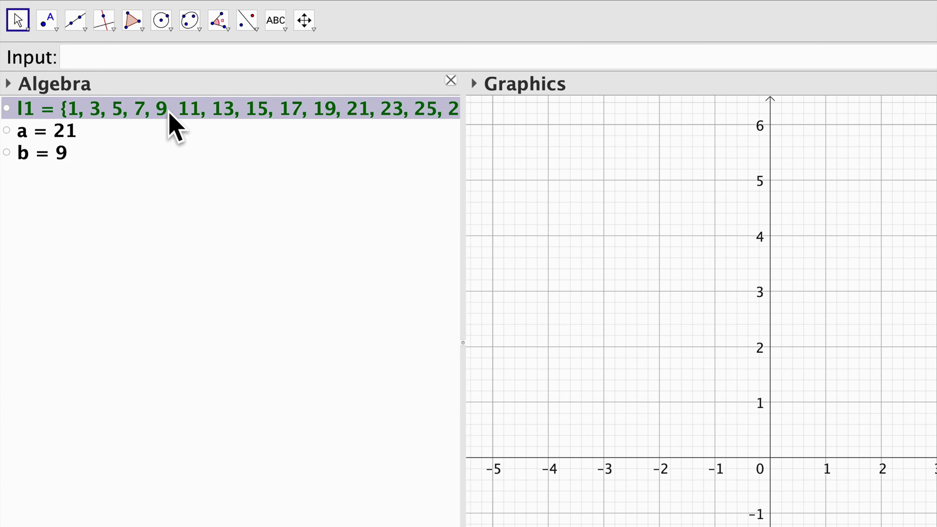
Redefine number b as Element(l1, 8) and compare it with the entries of list l1
{"action": "left_click", "coordinate": [61, 153]}
{"action": "double_click", "coordinate": [56, 157]}
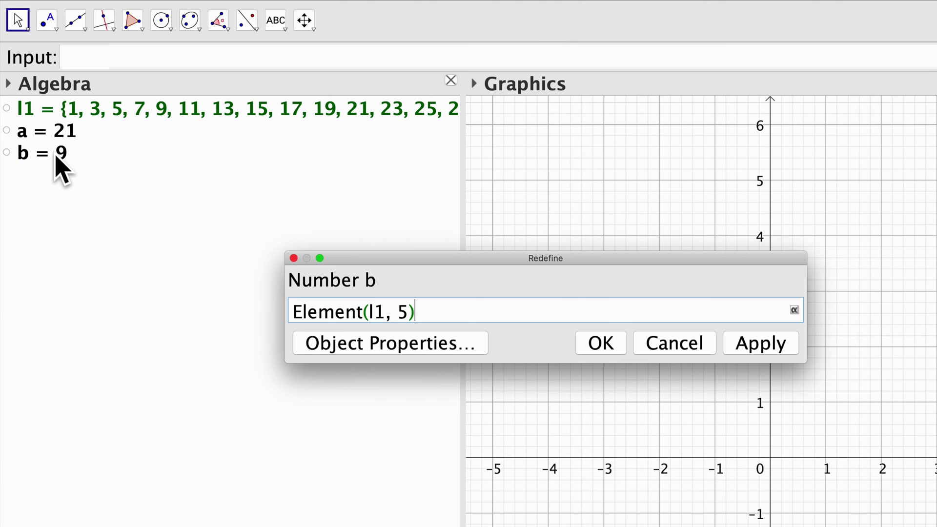
{"action": "key", "text": "BackSpace"}
{"action": "type", "text": "8"}
{"action": "key", "text": "Return"}
{"action": "left_click", "coordinate": [56, 156]}
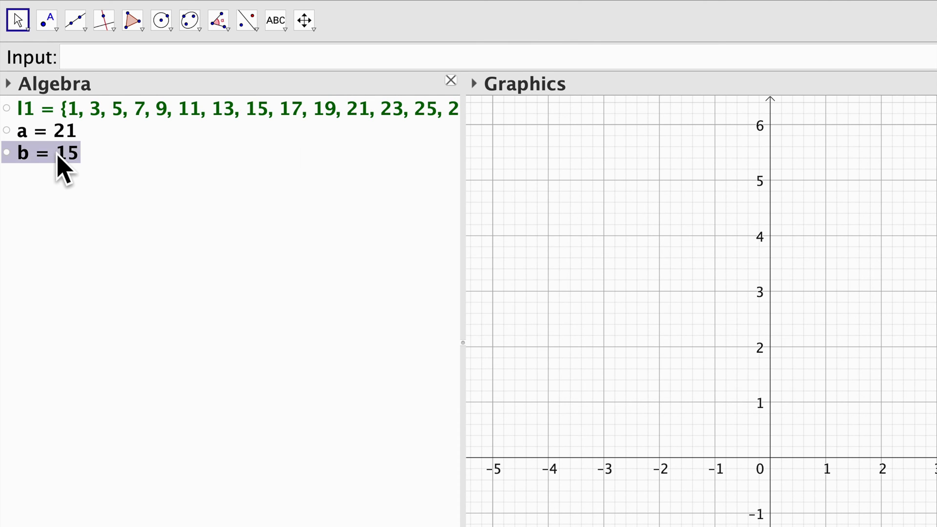
{"action": "left_click", "coordinate": [259, 116]}
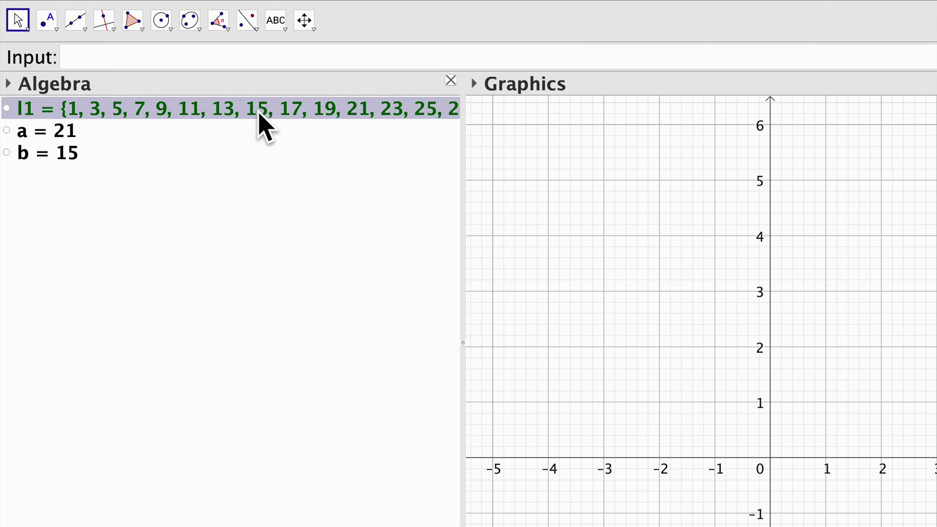
{"action": "left_click", "coordinate": [73, 155]}
Extract the first element of the odd-number list with the short notation l1(1)
{"action": "left_click", "coordinate": [99, 67]}
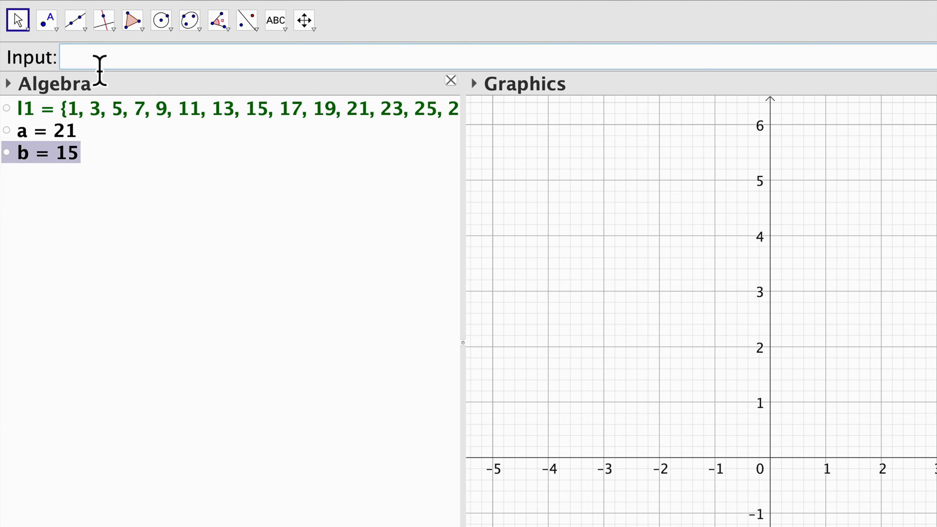
{"action": "type", "text": "l1(1)"}
{"action": "key", "text": "Return"}
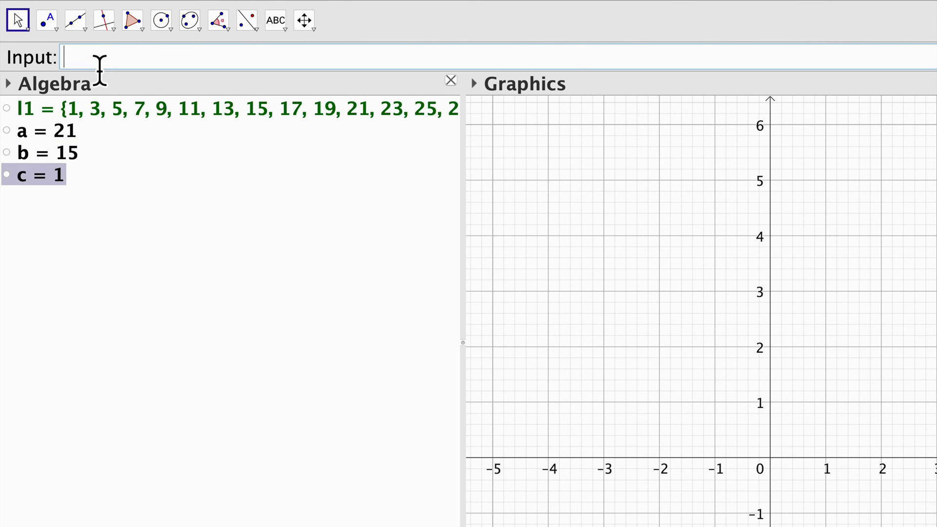
Redefine number c as l1(9) to pick the ninth element of the list
{"action": "double_click", "coordinate": [50, 176]}
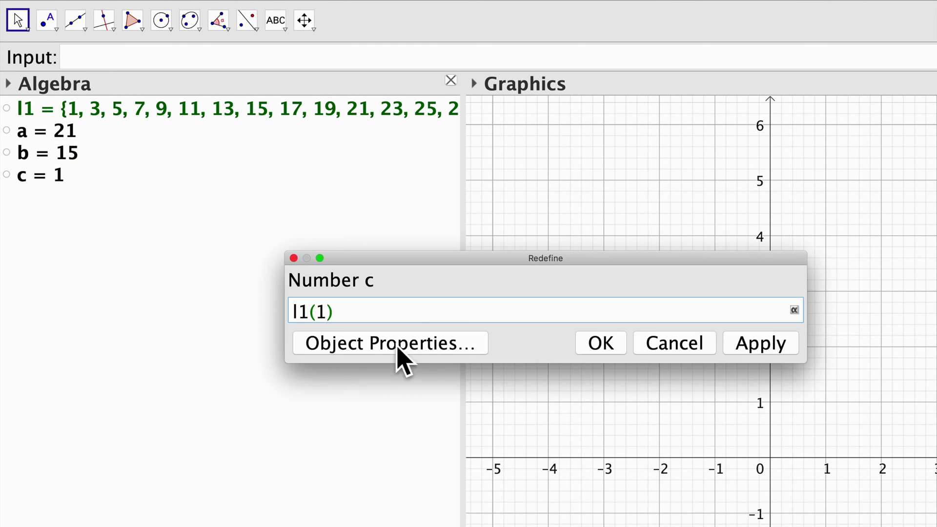
{"action": "key", "text": "Left"}
{"action": "key", "text": "BackSpace"}
{"action": "type", "text": "9"}
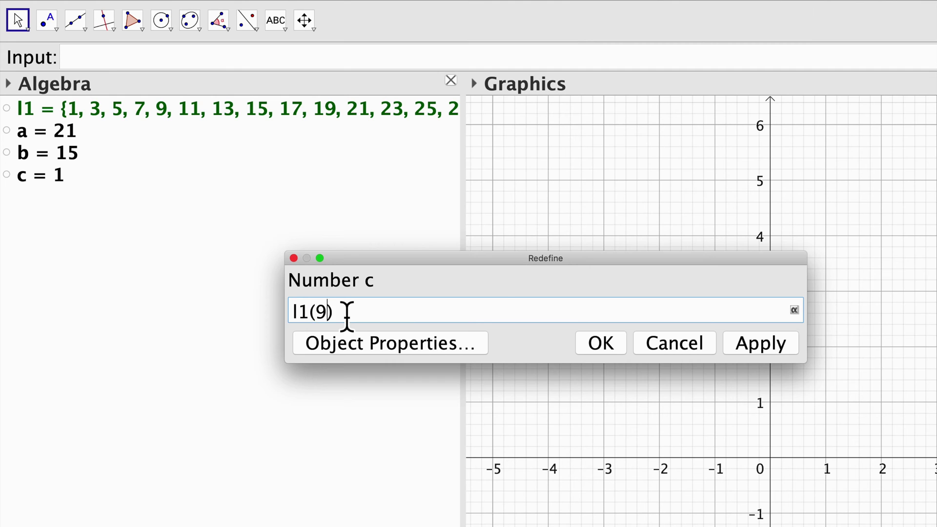
{"action": "key", "text": "Return"}
Redefine number c as l1(8) and compare it with the entries of list l1
{"action": "double_click", "coordinate": [58, 177]}
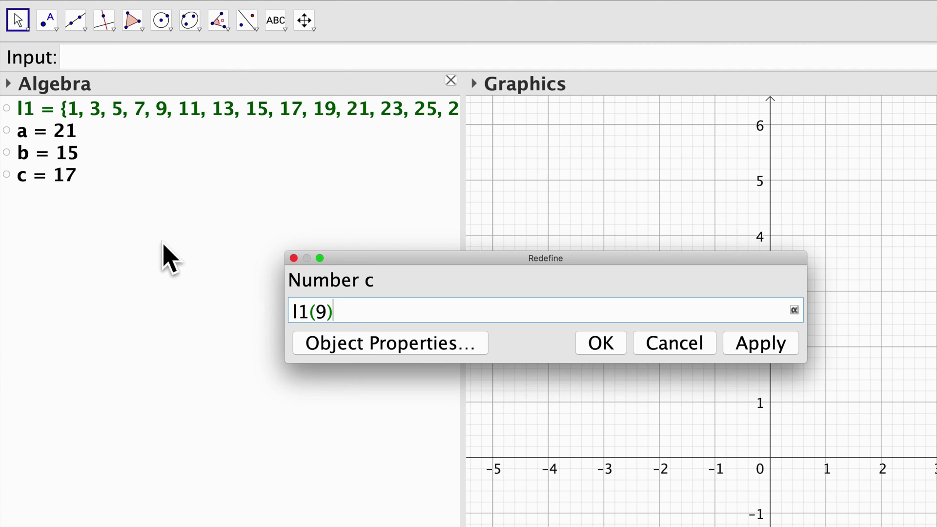
{"action": "left_click", "coordinate": [330, 318]}
{"action": "key", "text": "BackSpace"}
{"action": "type", "text": "8"}
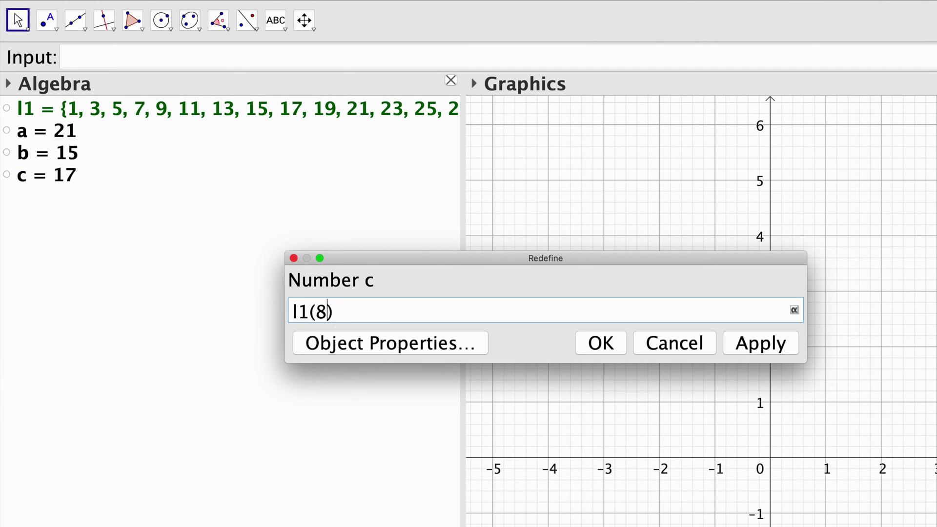
{"action": "key", "text": "Return"}
{"action": "left_click", "coordinate": [59, 177]}
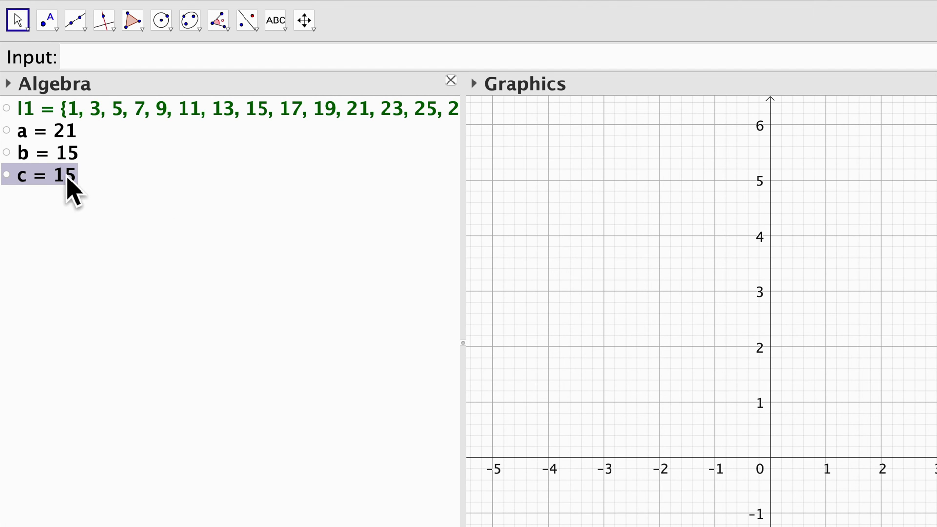
{"action": "left_click", "coordinate": [256, 117]}
Examine the definitions of numbers b and c to compare the two notations, leaving both as they are
{"action": "left_click", "coordinate": [51, 152]}
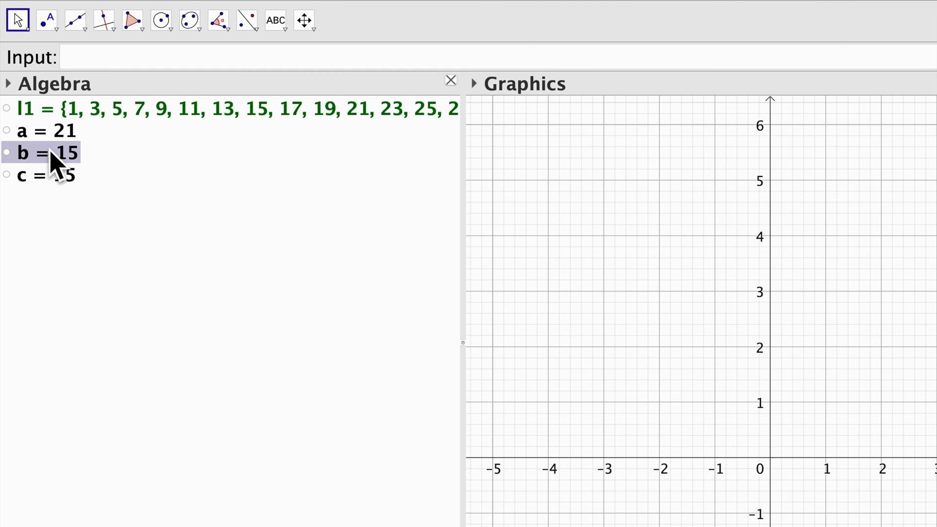
{"action": "double_click", "coordinate": [51, 152]}
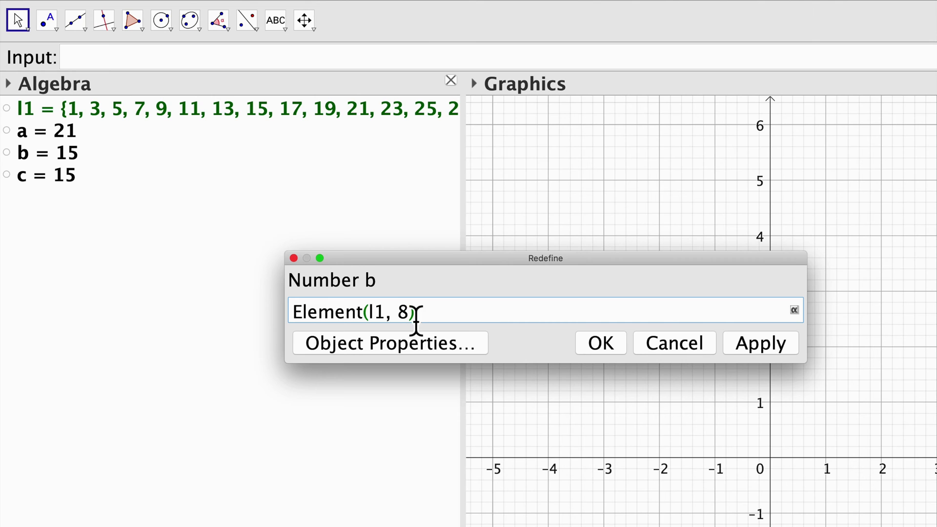
{"action": "left_click_drag", "start_coordinate": [416, 315], "coordinate": [234, 310]}
{"action": "left_click", "coordinate": [588, 347]}
{"action": "double_click", "coordinate": [57, 176]}
{"action": "left_click_drag", "start_coordinate": [471, 324], "coordinate": [251, 318]}
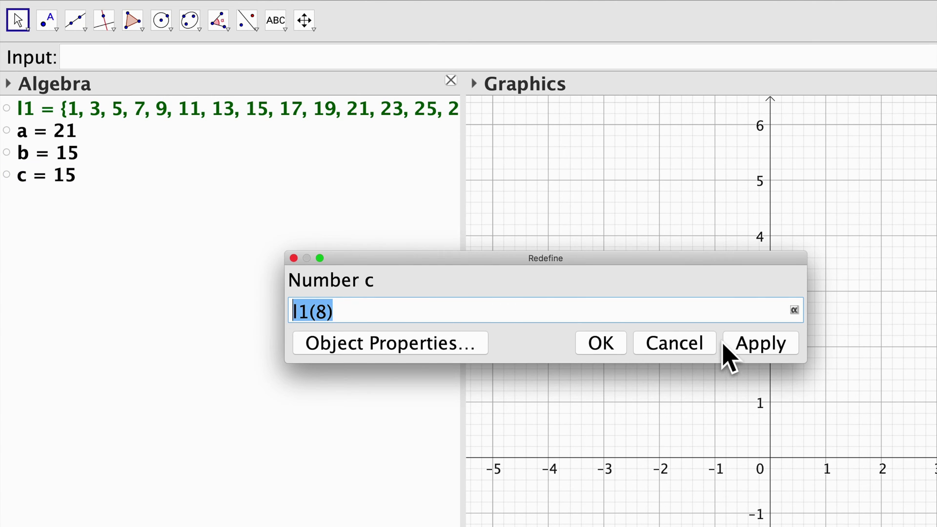
{"action": "left_click", "coordinate": [686, 343]}
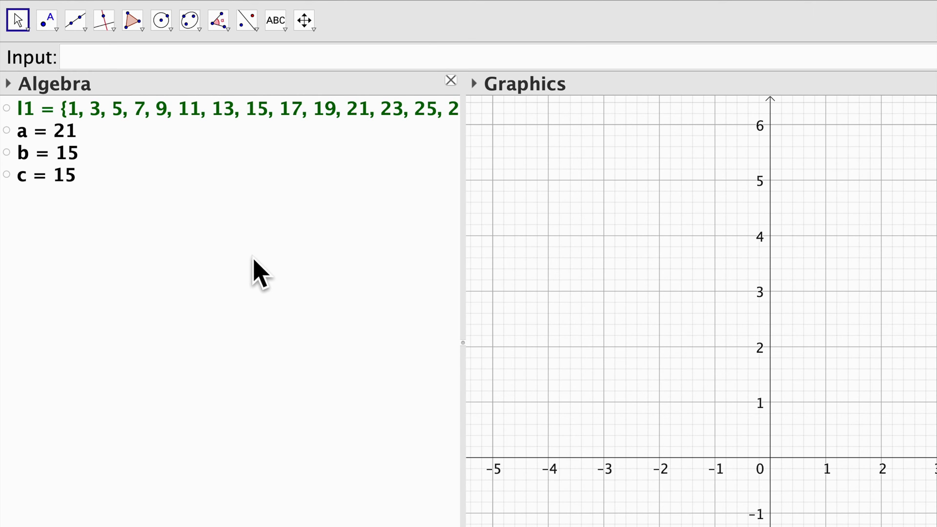
Create a second list of consecutive integers with the range 1..21
{"action": "left_click", "coordinate": [105, 67]}
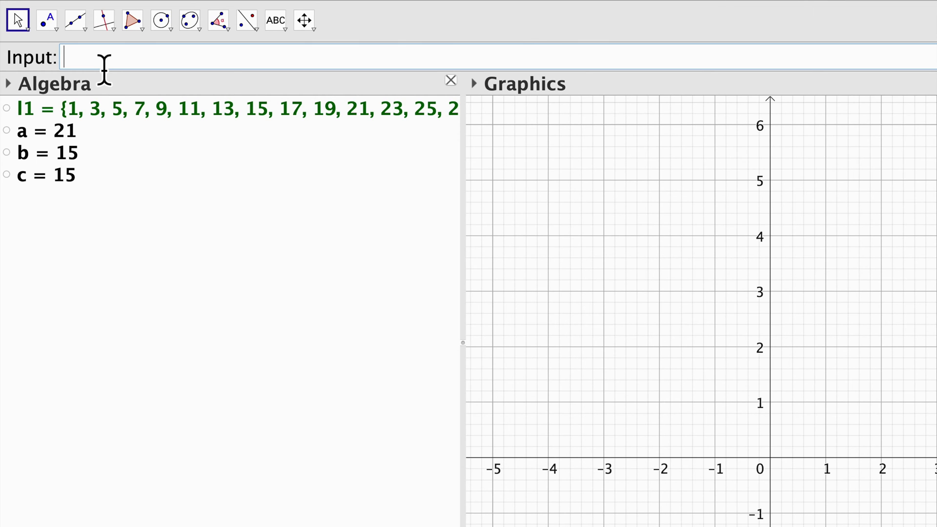
{"action": "type", "text": "1..21"}
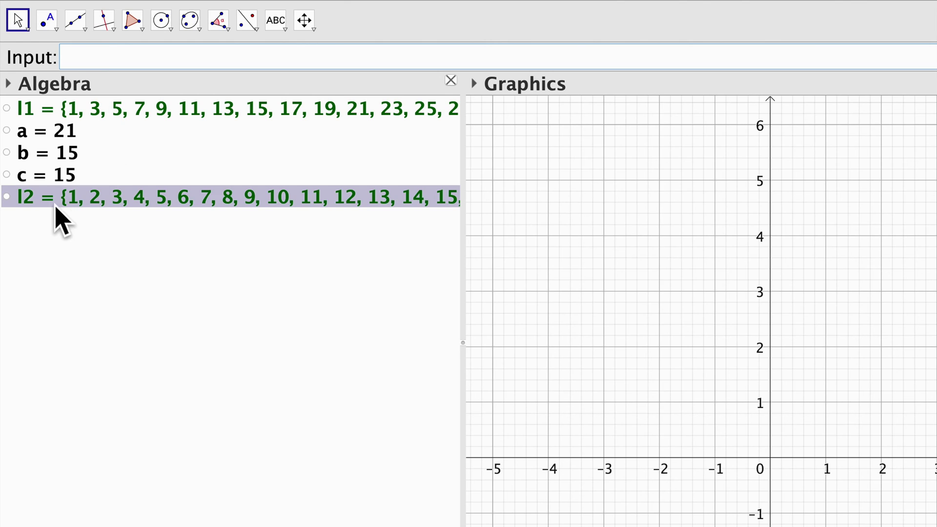
{"action": "left_click", "coordinate": [51, 132]}
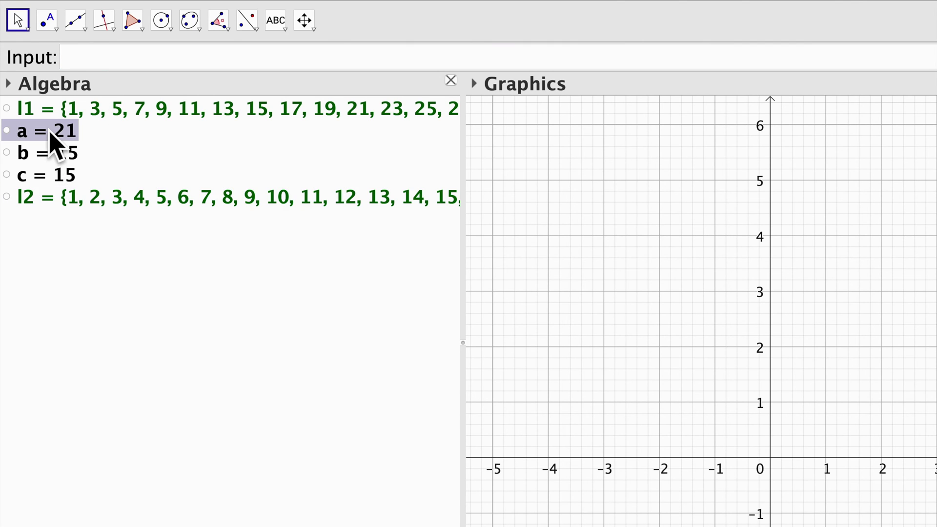
{"action": "left_click", "coordinate": [78, 199]}
Compute the number of elements in the second list with Length(l2) and compare it with number a
{"action": "left_click", "coordinate": [113, 68]}
{"action": "type", "text": "Leng"}
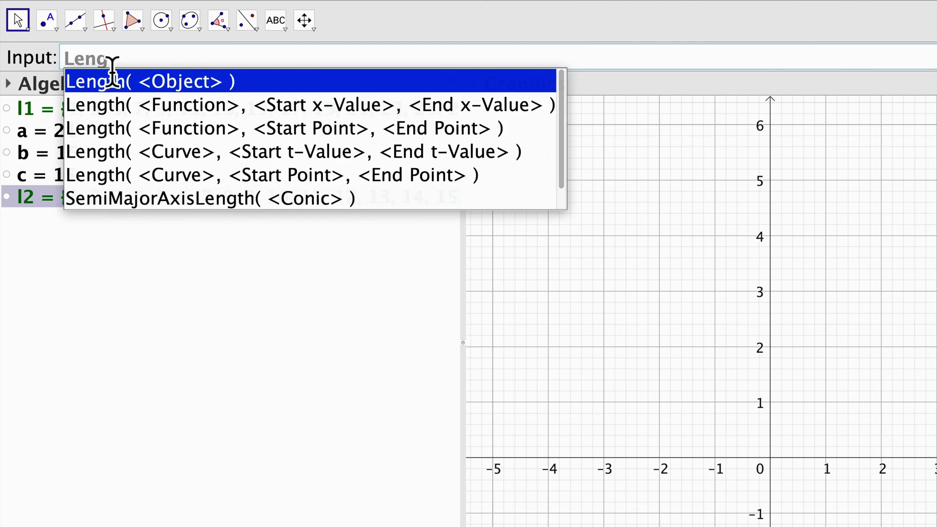
{"action": "key", "text": "Return"}
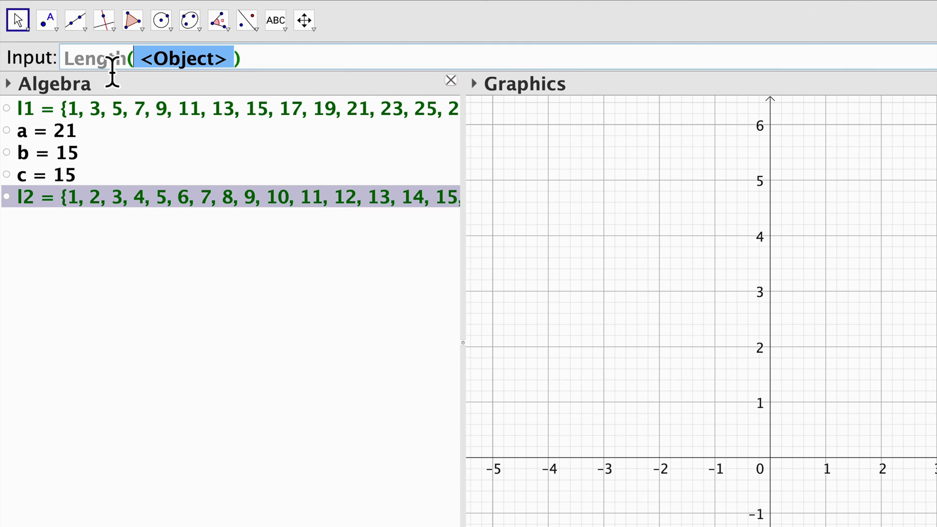
{"action": "key", "text": "BackSpace"}
{"action": "type", "text": "l2"}
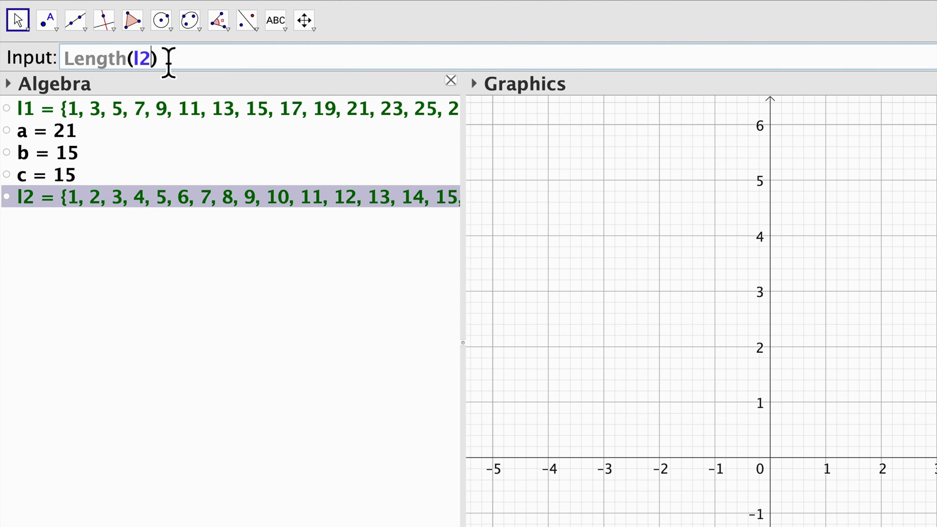
{"action": "key", "text": "Return"}
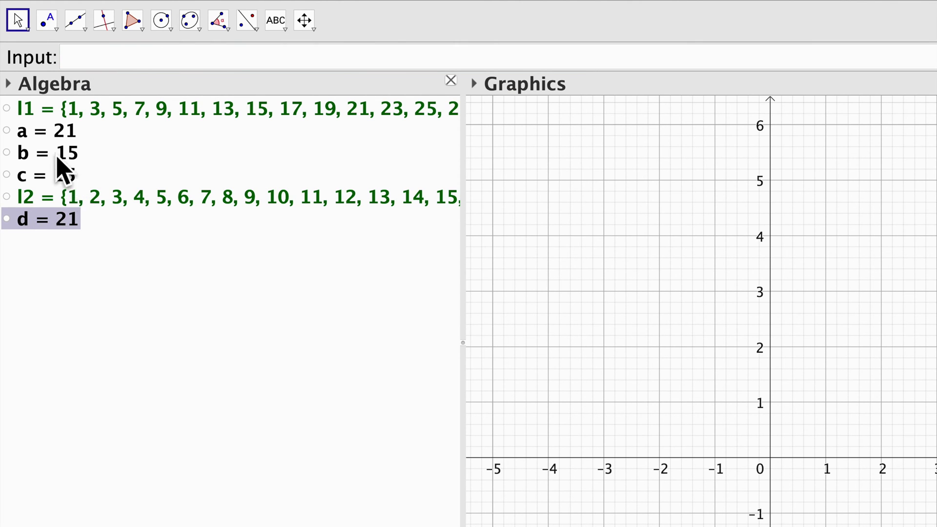
{"action": "left_click", "coordinate": [54, 152]}
{"action": "left_click", "coordinate": [58, 132]}
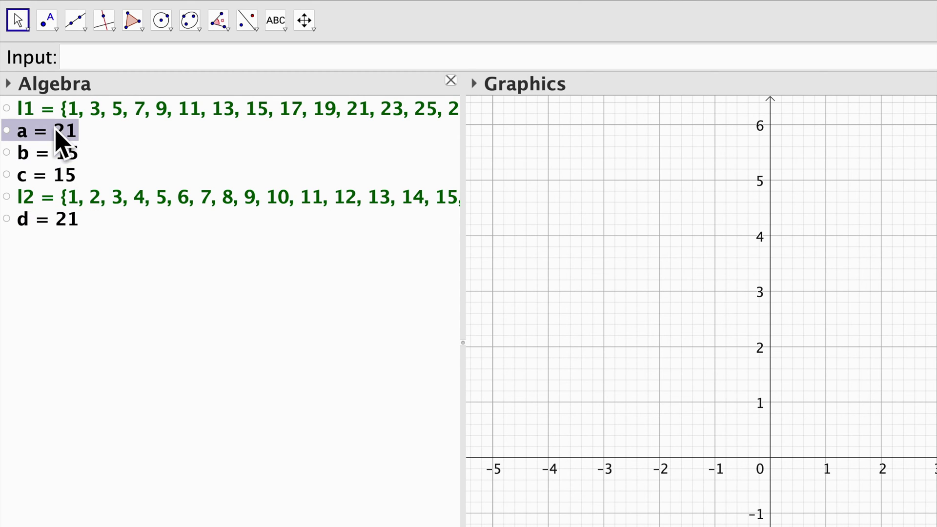
{"action": "left_click", "coordinate": [67, 222]}
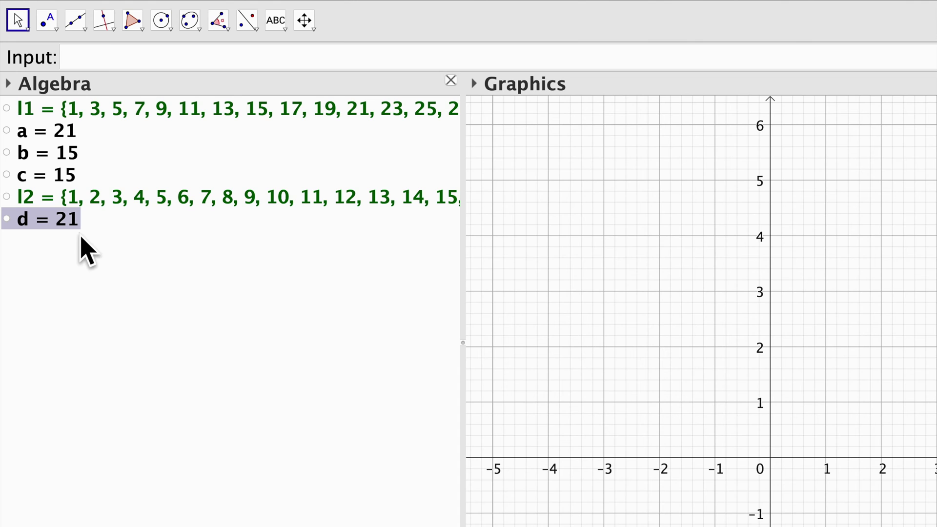
Add the two lists with l1+l2 and compare the resulting entries with those of l1 and l2
{"action": "left_click", "coordinate": [135, 66]}
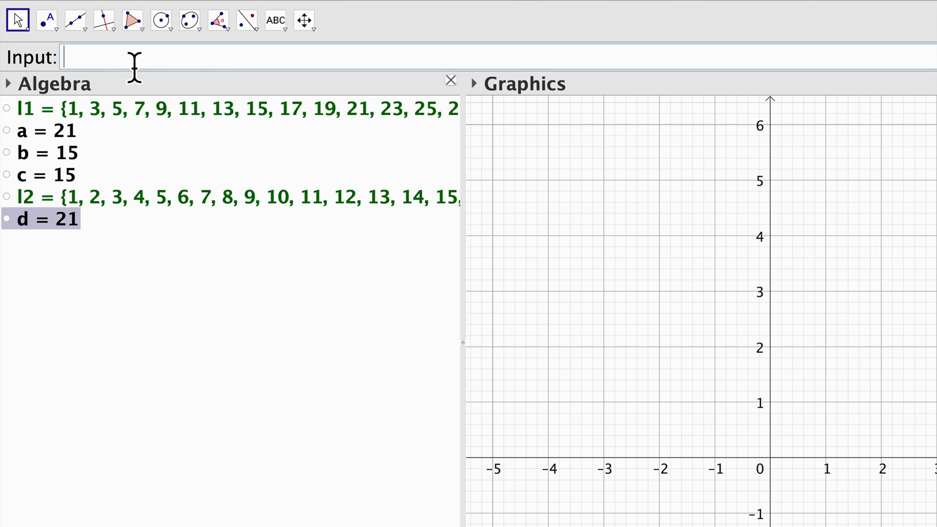
{"action": "type", "text": "L"}
{"action": "key", "text": "BackSpace"}
{"action": "type", "text": "l1+l2"}
{"action": "key", "text": "Return"}
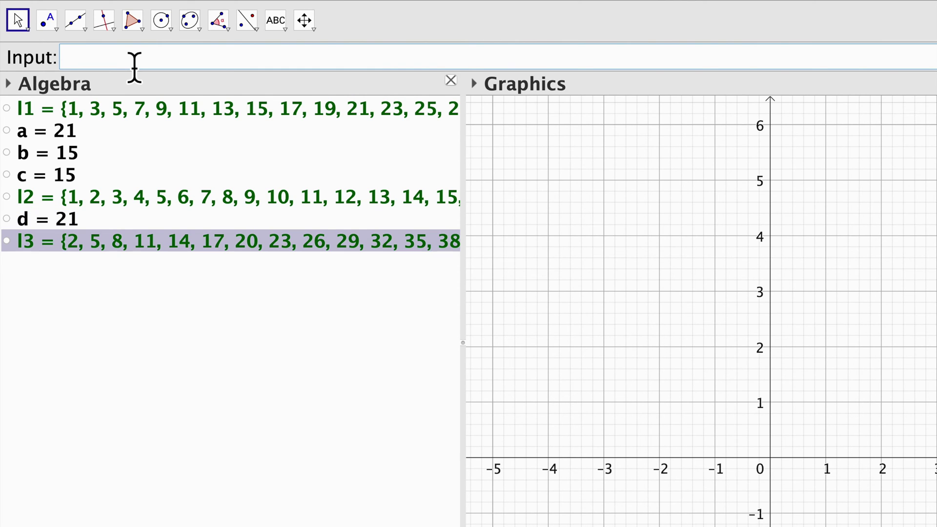
{"action": "left_click", "coordinate": [77, 258]}
{"action": "left_click", "coordinate": [91, 109]}
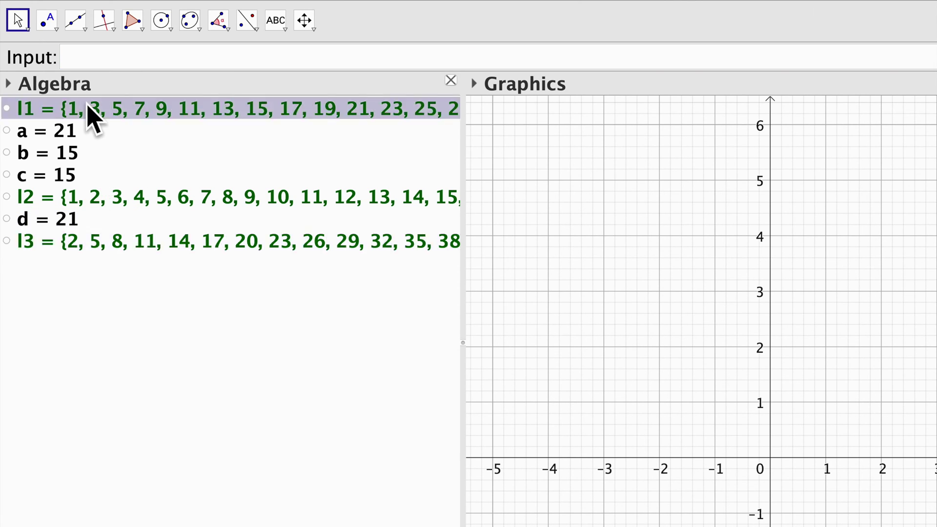
{"action": "left_click", "coordinate": [116, 197]}
{"action": "left_click", "coordinate": [111, 240]}
Create the list of element-wise differences with l1-l2
{"action": "left_click", "coordinate": [122, 64]}
{"action": "type", "text": "l1-l2"}
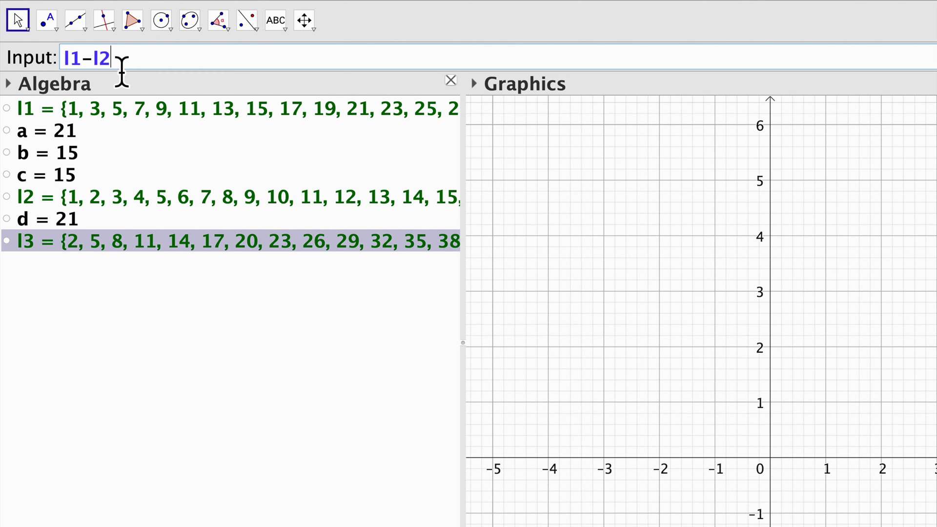
{"action": "key", "text": "Return"}
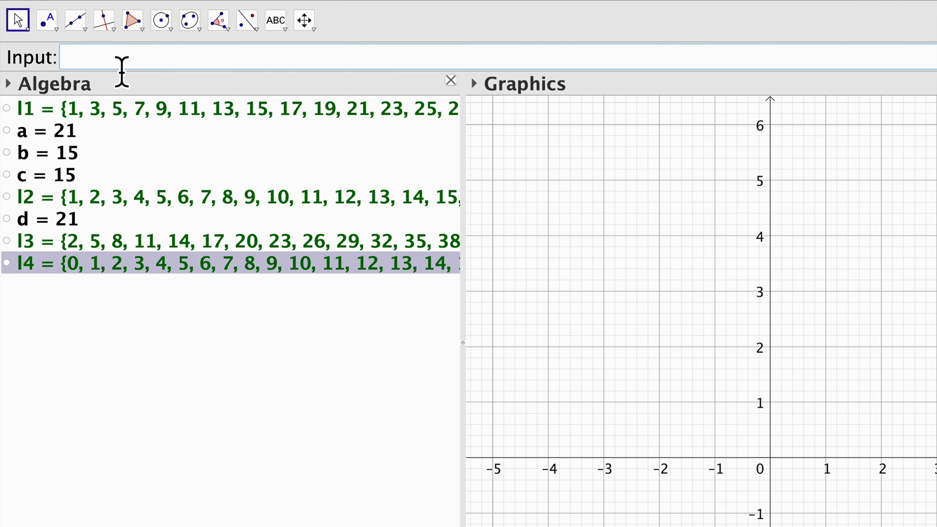
Create the lists of element-wise products and quotients with l1*l2 and l1/l2
{"action": "type", "text": "l1*l2"}
{"action": "key", "text": "Return"}
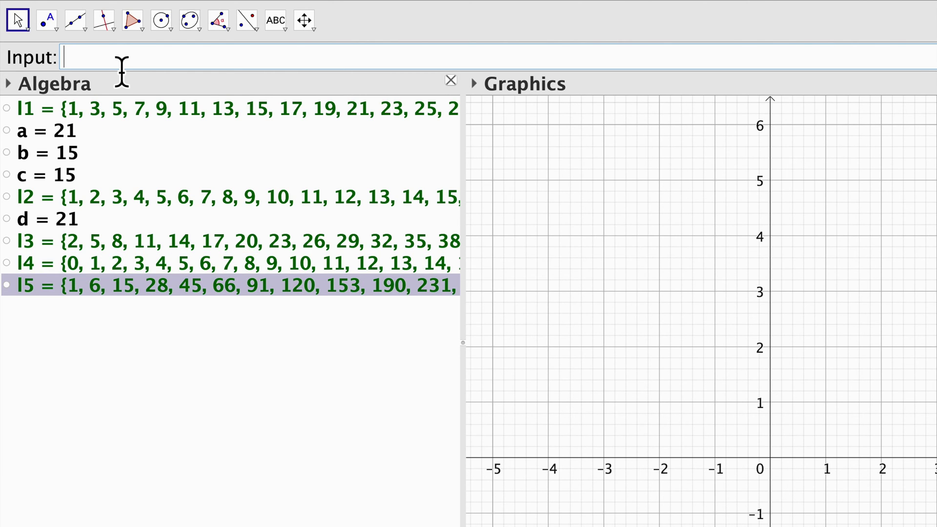
{"action": "type", "text": "l1/l2"}
{"action": "key", "text": "Return"}
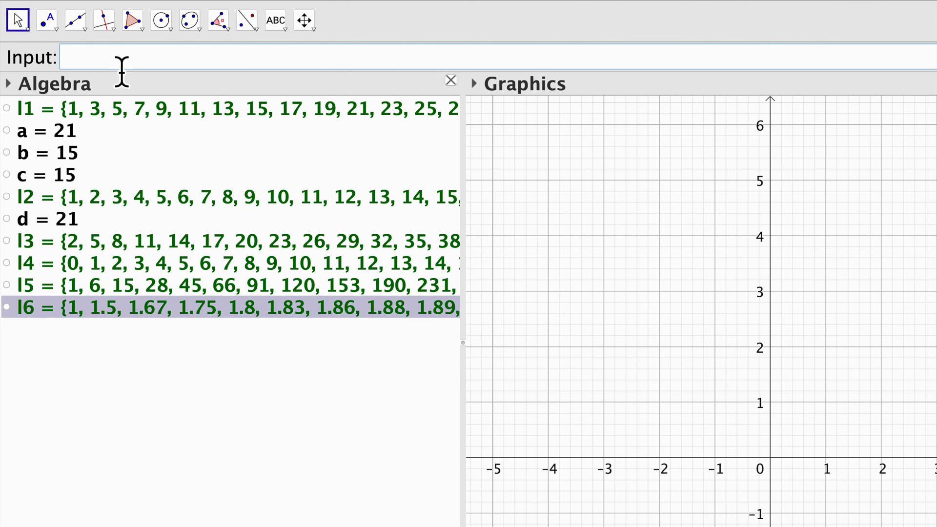
Redefine list l1 as Sequence(2i + 1, i, 0, 20, 2) by adding an increment of 2
{"action": "left_click", "coordinate": [86, 312]}
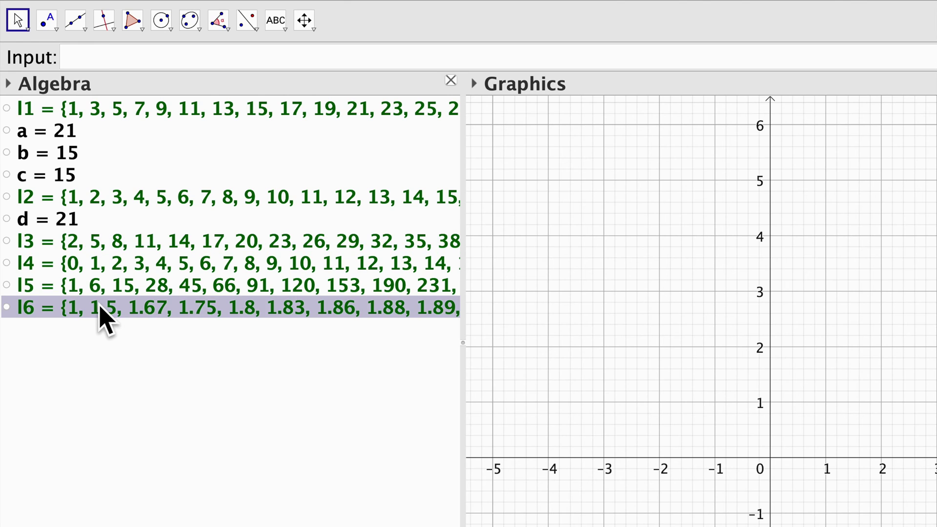
{"action": "double_click", "coordinate": [110, 109]}
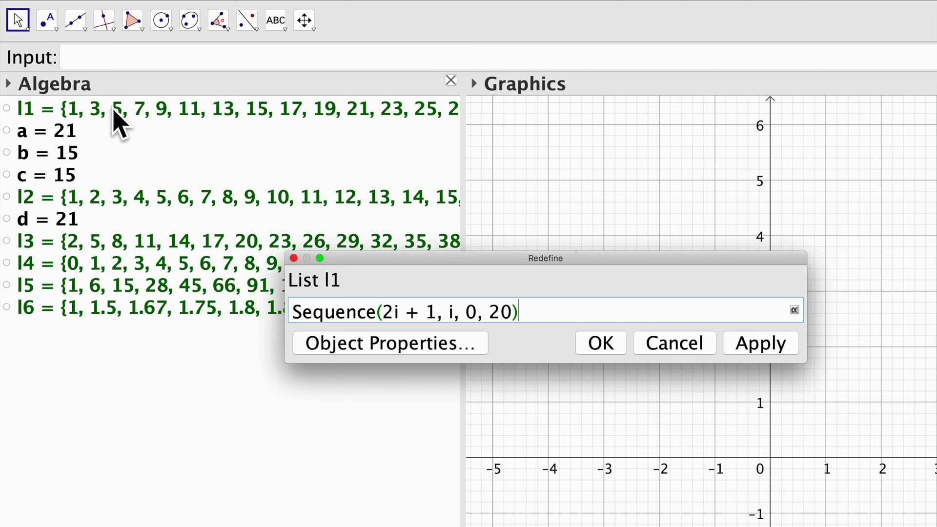
{"action": "double_click", "coordinate": [396, 323]}
{"action": "left_click_drag", "start_coordinate": [396, 324], "coordinate": [434, 324]}
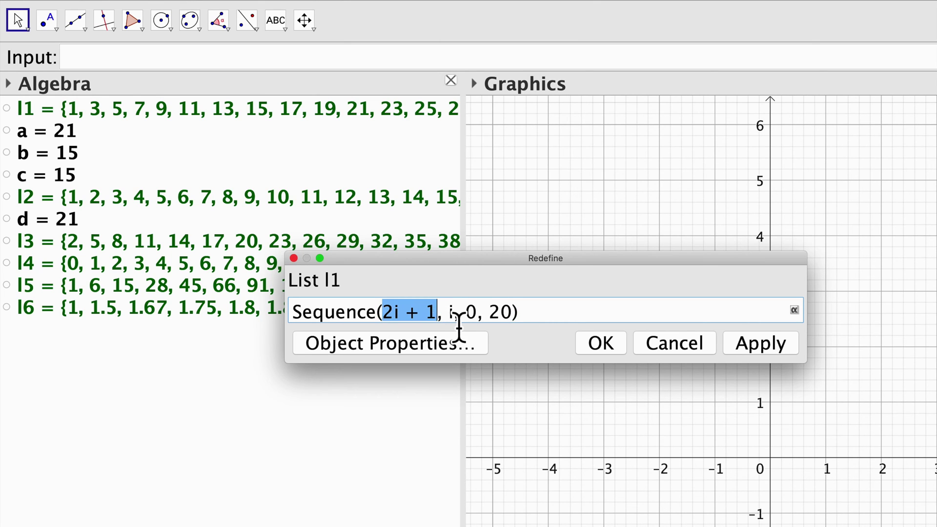
{"action": "double_click", "coordinate": [454, 323]}
{"action": "double_click", "coordinate": [468, 323]}
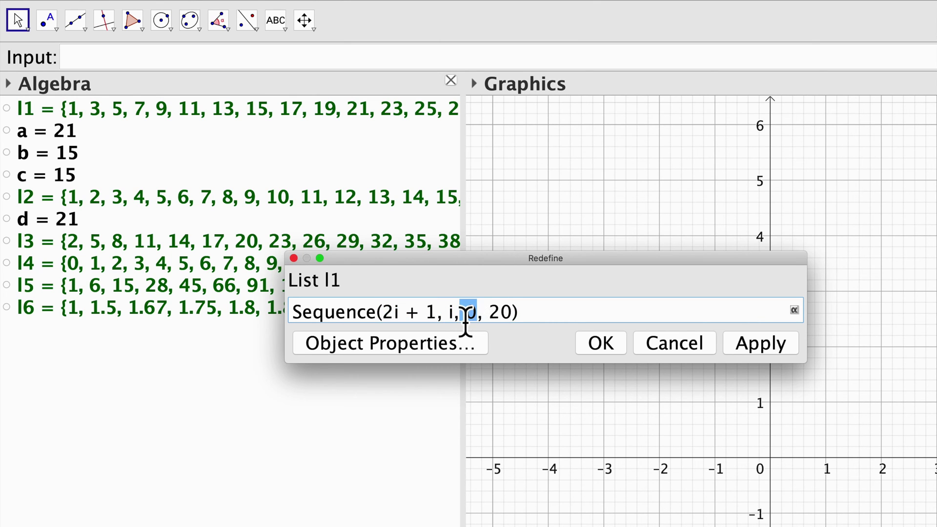
{"action": "double_click", "coordinate": [506, 323]}
{"action": "left_click", "coordinate": [515, 324]}
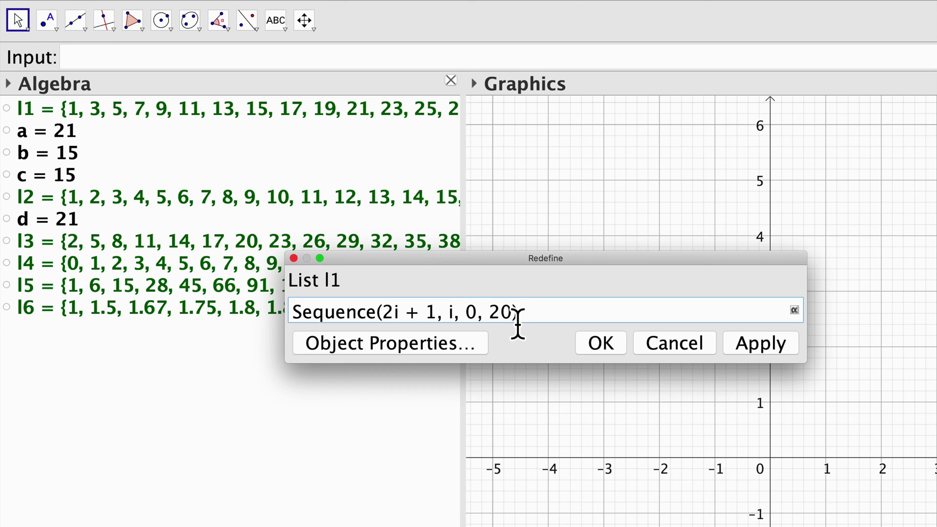
{"action": "type", "text": ","}
{"action": "key", "text": "BackSpace"}
{"action": "type", "text": ",2"}
{"action": "left_click", "coordinate": [598, 344]}
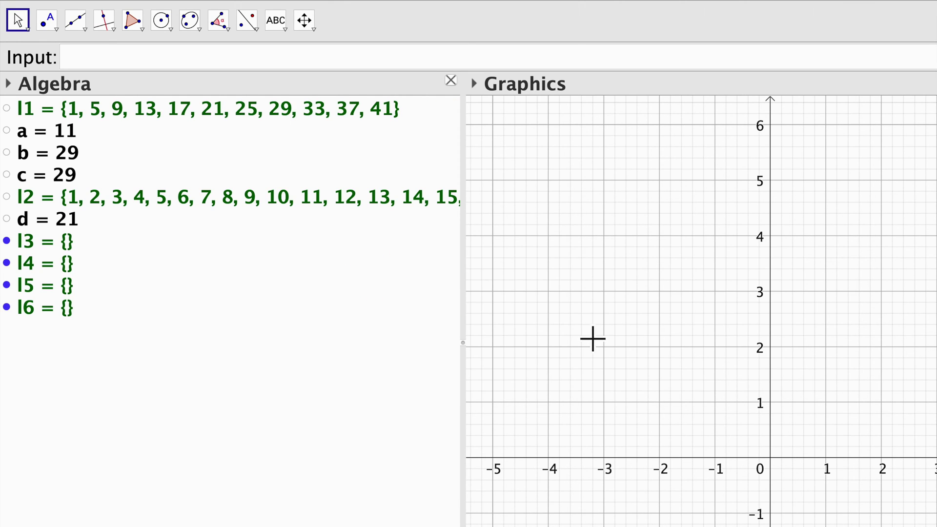
Examine the redefined list l1, the dependent numbers a, b and c, and compare the lengths a and d of l1 and l2
{"action": "left_click", "coordinate": [91, 113]}
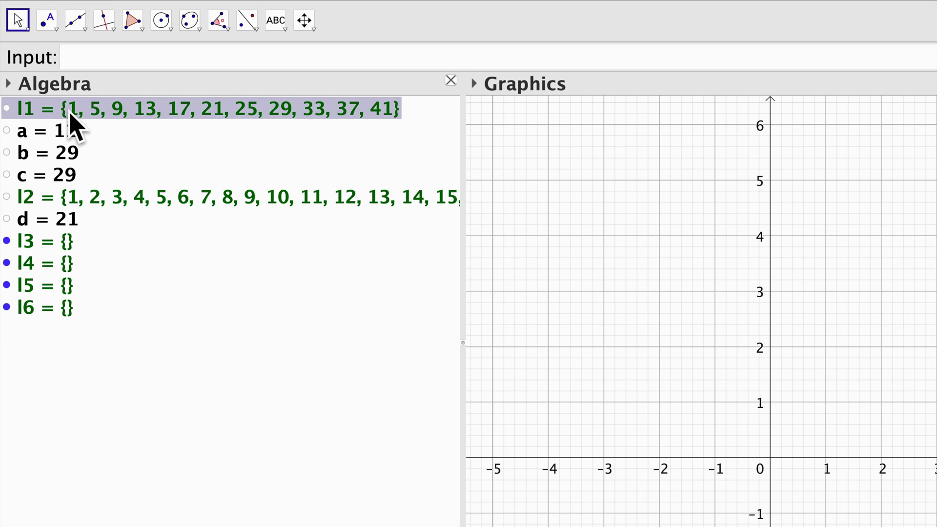
{"action": "left_click", "coordinate": [62, 133]}
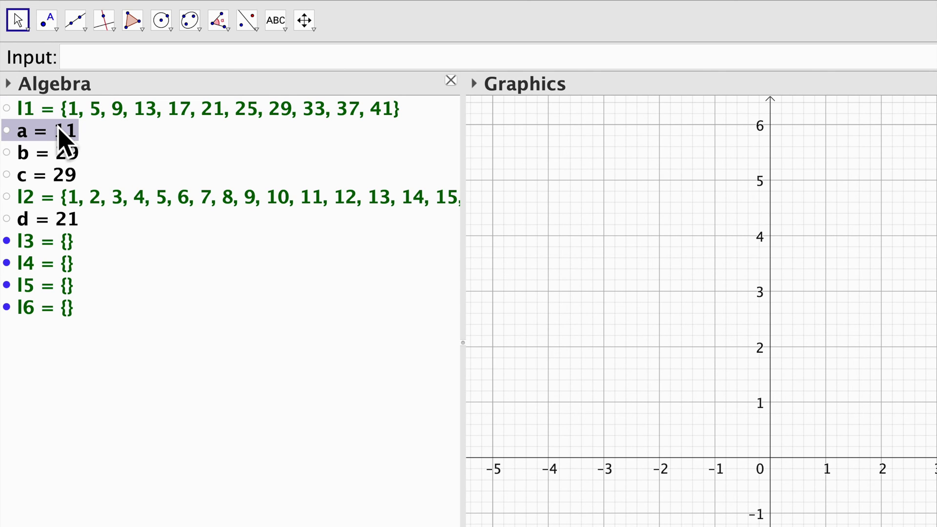
{"action": "left_click", "coordinate": [62, 154]}
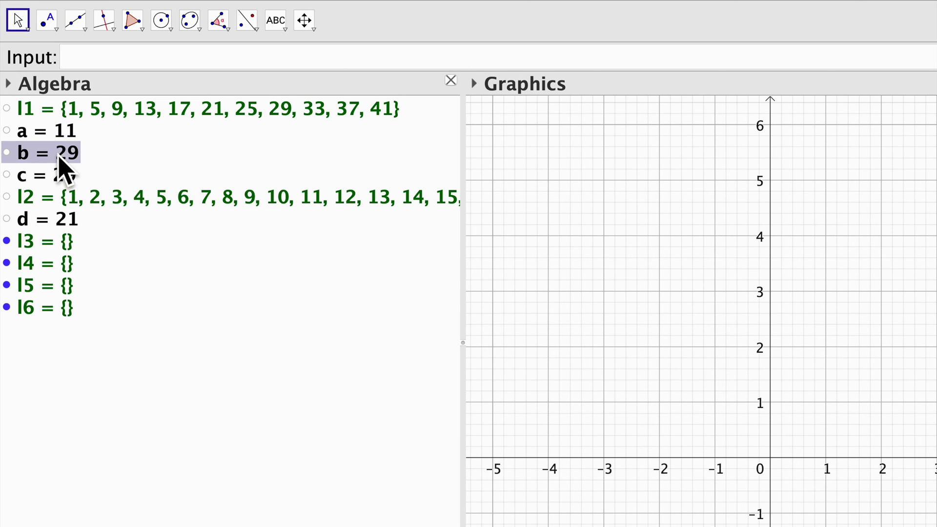
{"action": "left_click", "coordinate": [61, 177]}
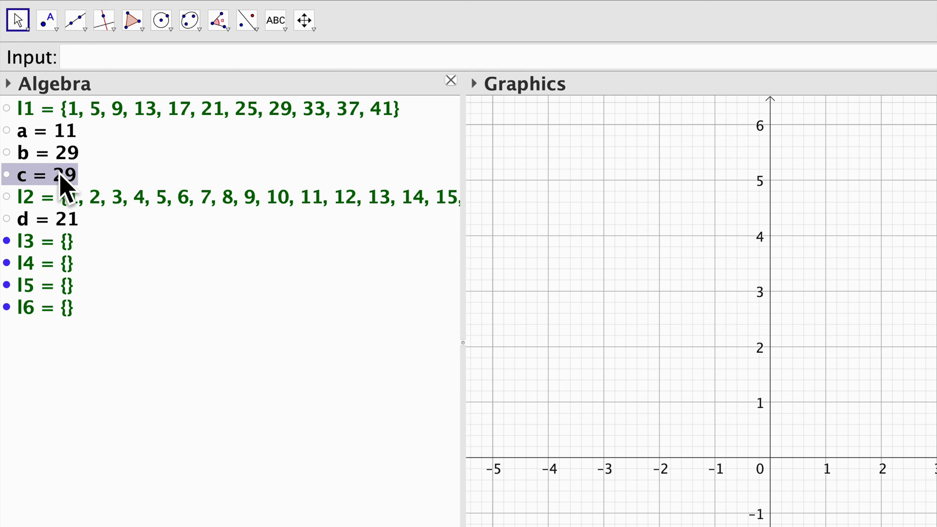
{"action": "left_click", "coordinate": [73, 200]}
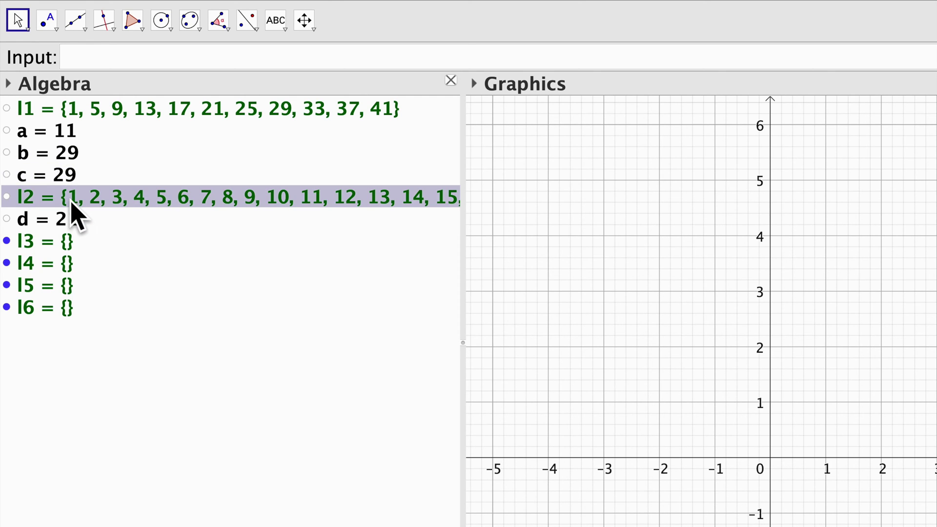
{"action": "left_click", "coordinate": [65, 135]}
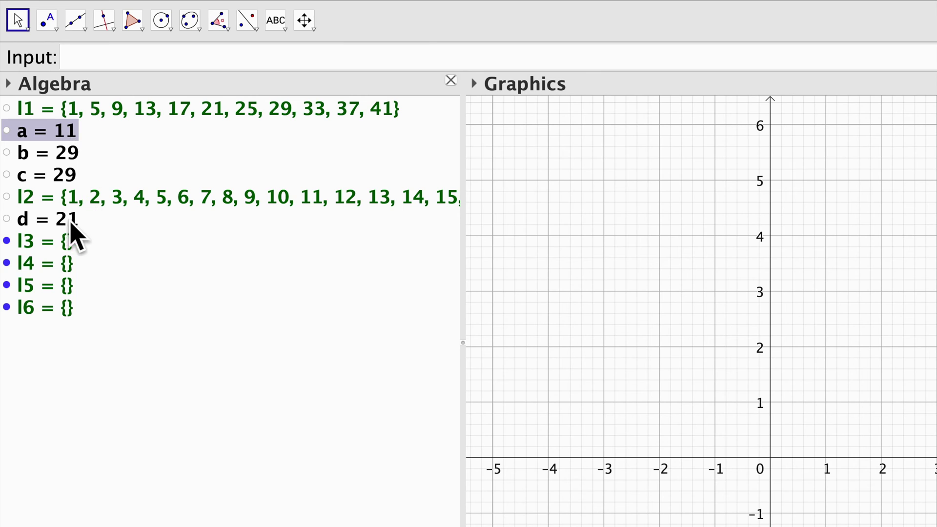
{"action": "left_click", "coordinate": [56, 222]}
{"action": "left_click", "coordinate": [124, 198]}
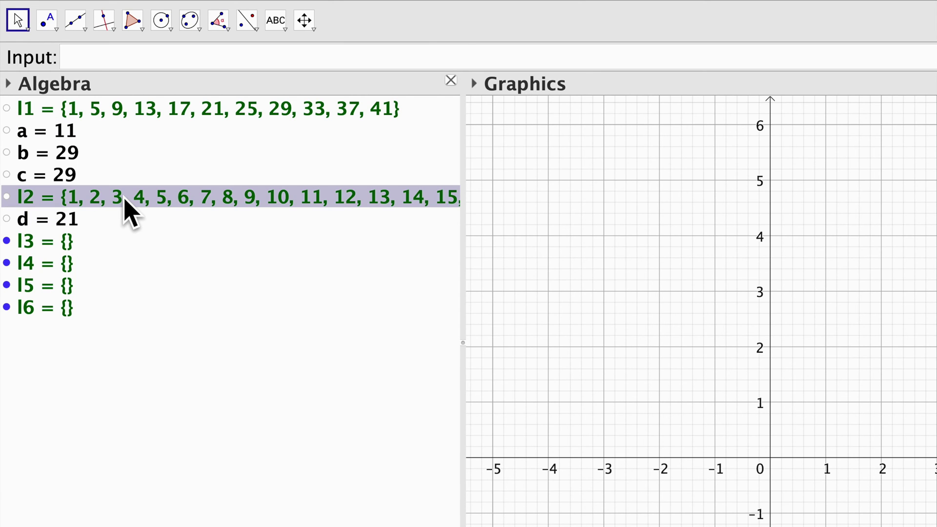
{"action": "double_click", "coordinate": [125, 197]}
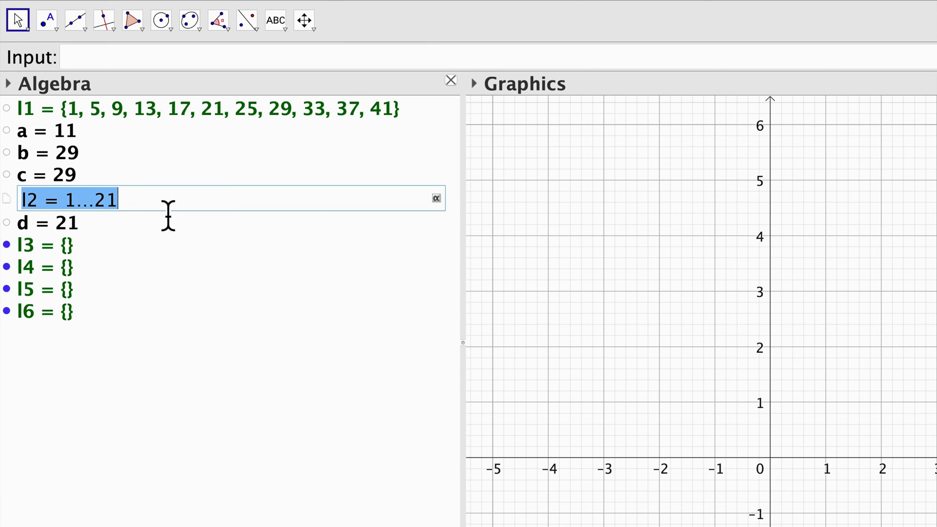
{"action": "key", "text": "Right"}
{"action": "key", "text": "BackSpace"}
{"action": "key", "text": "BackSpace"}
{"action": "type", "text": "11"}
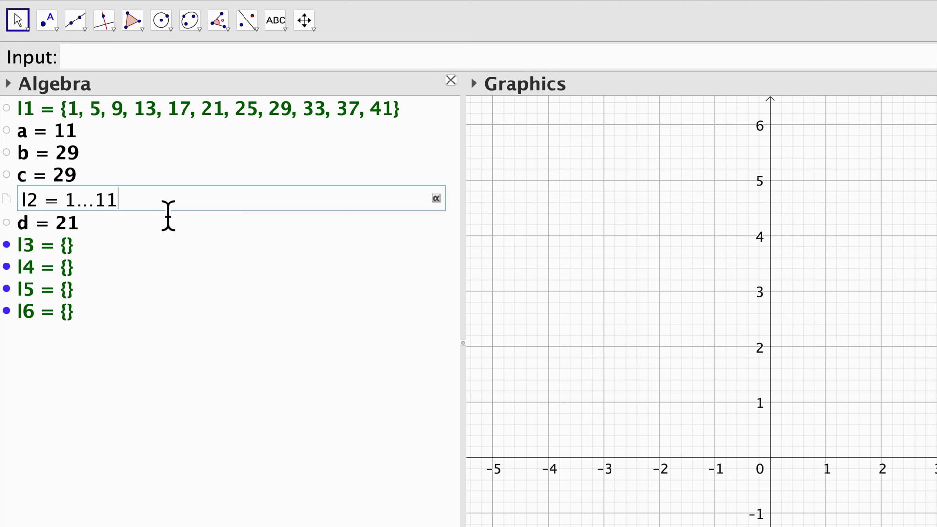
{"action": "key", "text": "BackSpace"}
{"action": "key", "text": "BackSpace"}
{"action": "type", "text": "21"}
{"action": "key", "text": "Return"}
Redefine the range list l2 as 1...11 and check the lists l3 to l6 computed from it
{"action": "left_click", "coordinate": [57, 307]}
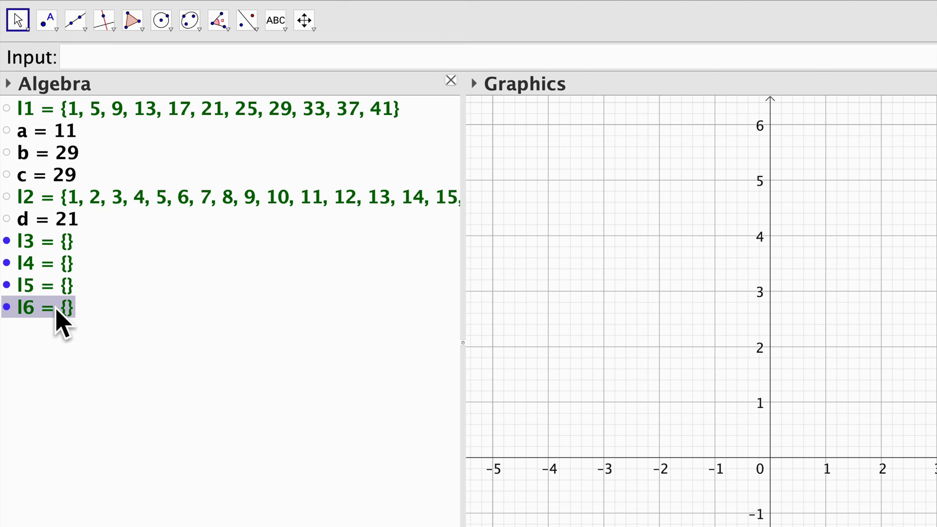
{"action": "left_click", "coordinate": [56, 239], "text": "shift"}
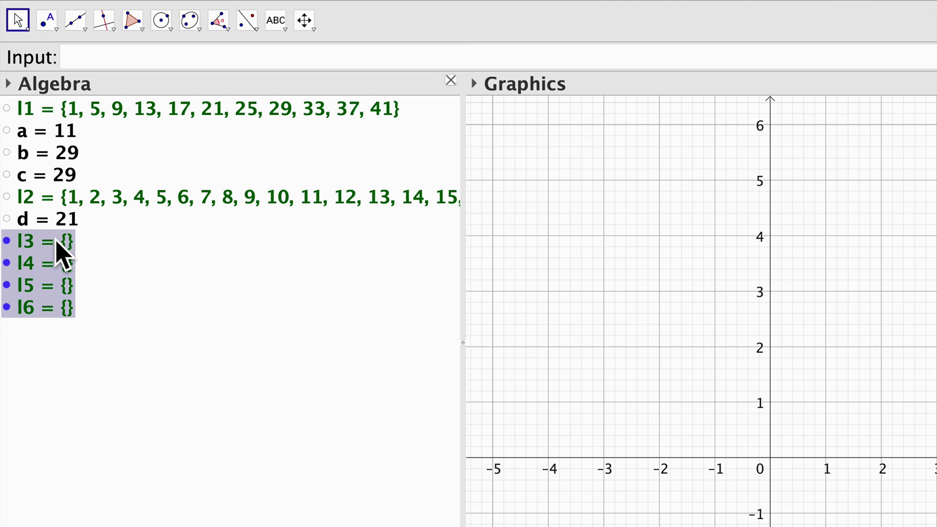
{"action": "left_click", "coordinate": [74, 199]}
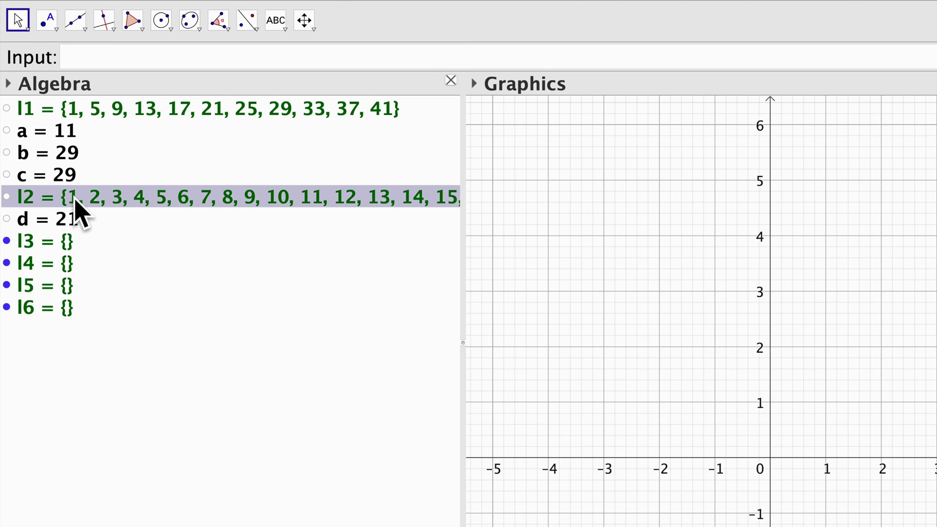
{"action": "left_click", "coordinate": [75, 198]}
{"action": "key", "text": "BackSpace"}
{"action": "key", "text": "BackSpace"}
{"action": "type", "text": "11"}
{"action": "key", "text": "Return"}
{"action": "left_click", "coordinate": [172, 239]}
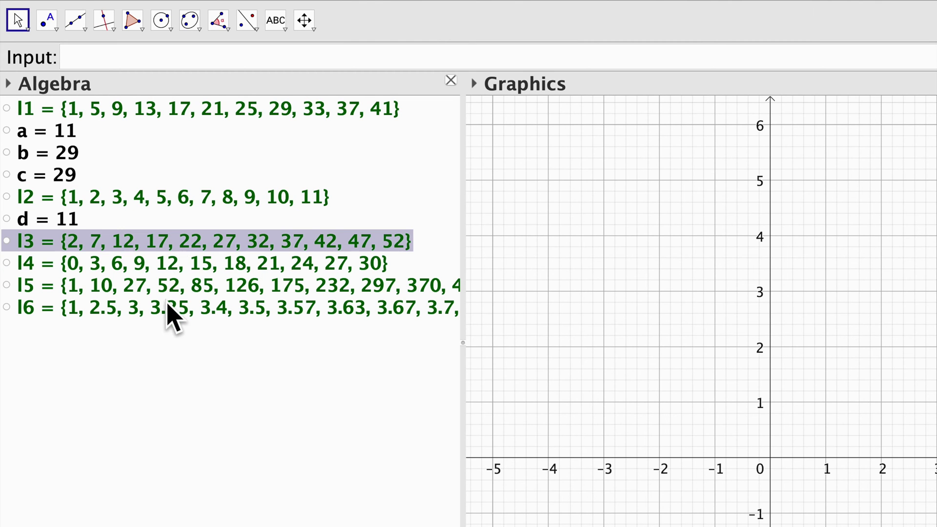
{"action": "left_click", "coordinate": [166, 312], "text": "shift"}
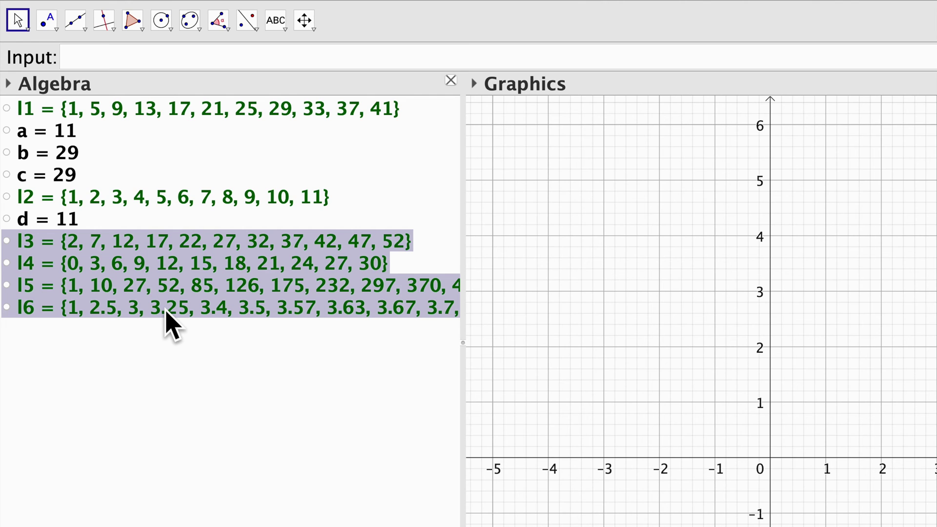
{"action": "left_click", "coordinate": [528, 220]}
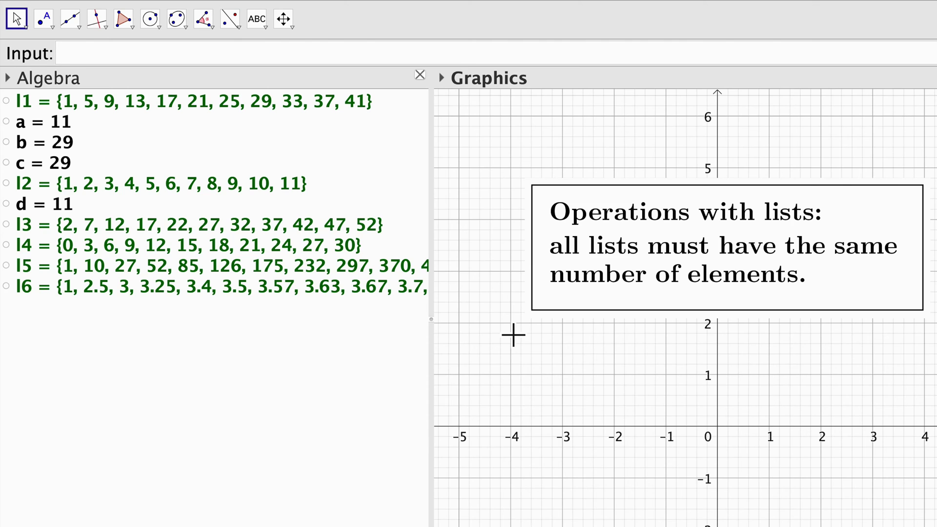
Delete all lists and numbers from the construction
{"action": "left_click", "coordinate": [277, 288]}
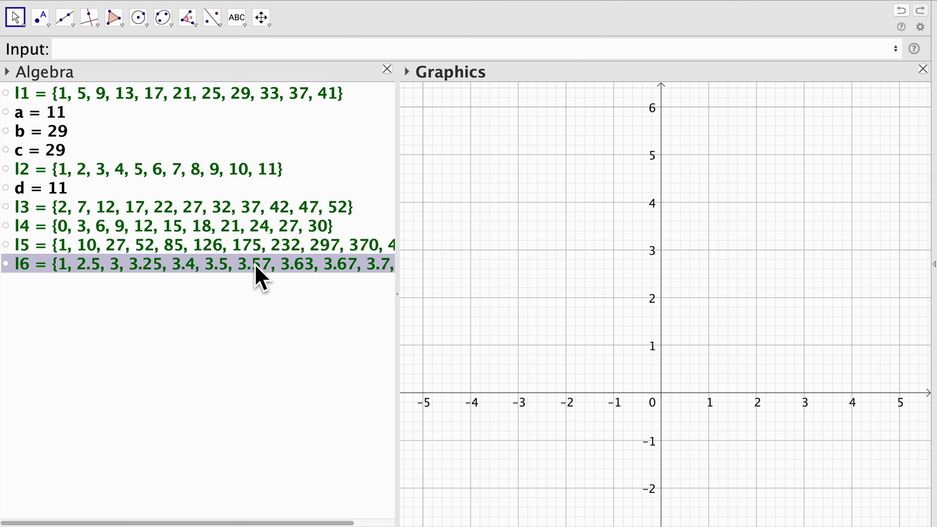
{"action": "key", "text": "ctrl+a"}
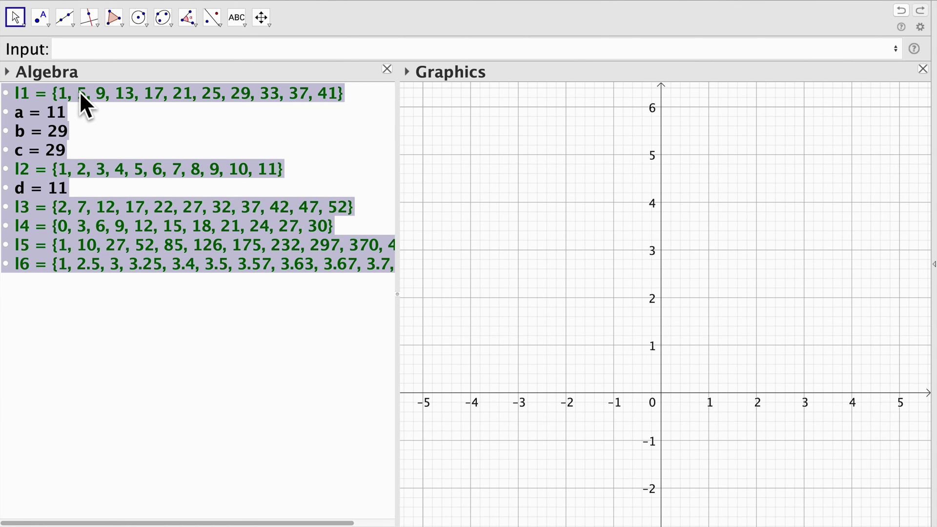
{"action": "key", "text": "Delete"}
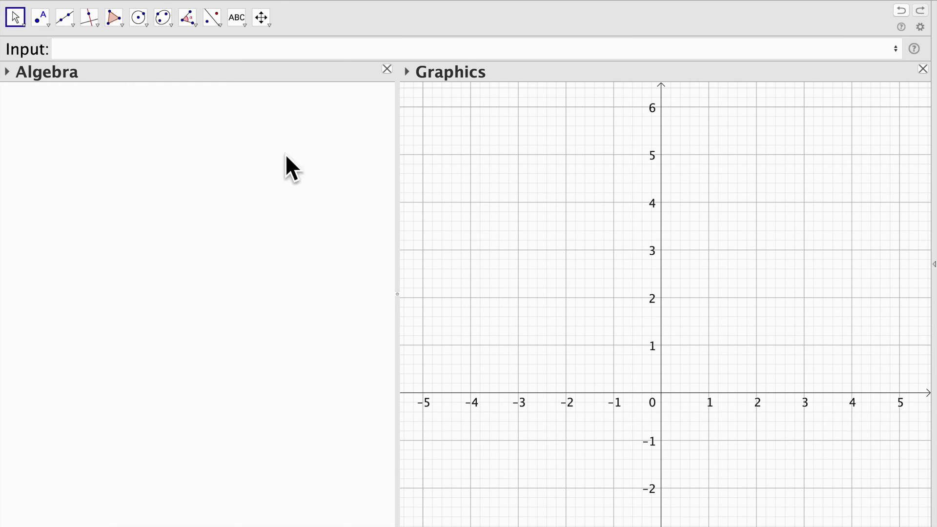
Create a list of points with Sequence((k,1), k, -3, 3, 0.5)
{"action": "left_click", "coordinate": [118, 53]}
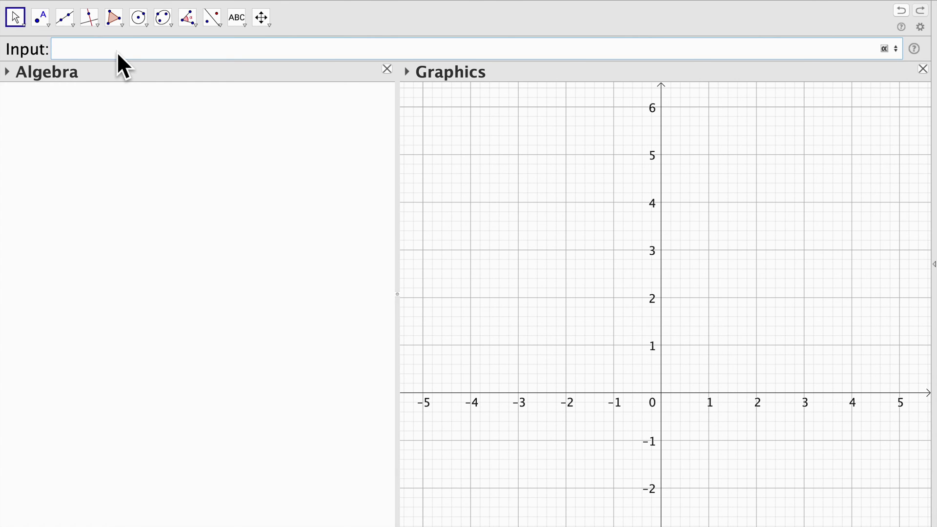
{"action": "type", "text": "Seq"}
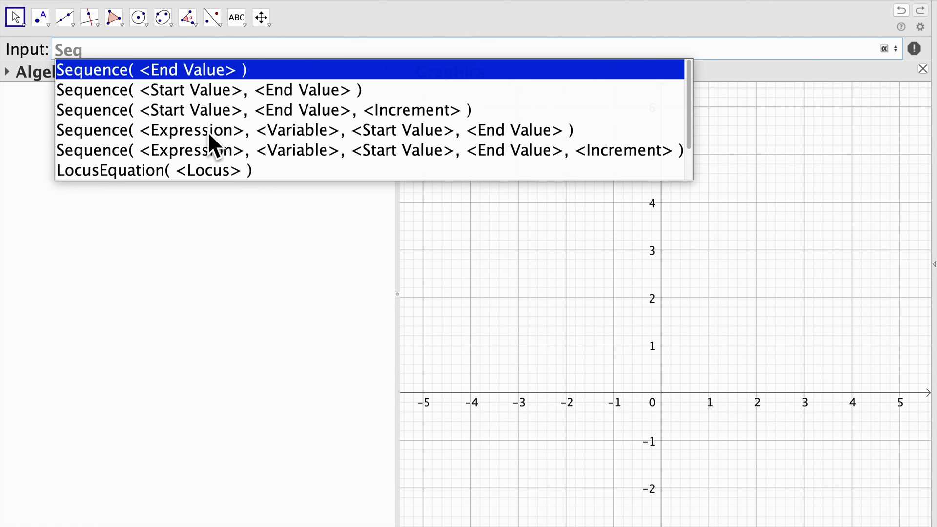
{"action": "left_click", "coordinate": [206, 130]}
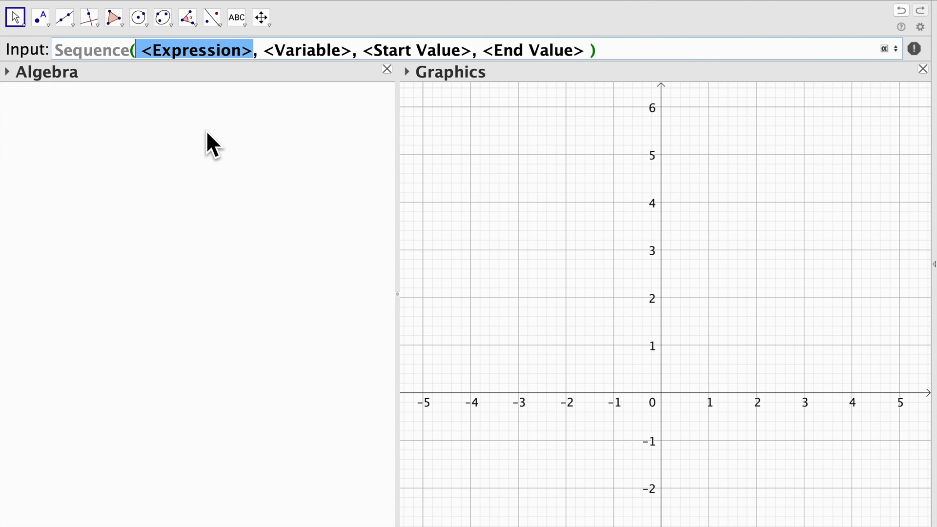
{"action": "type", "text": "("}
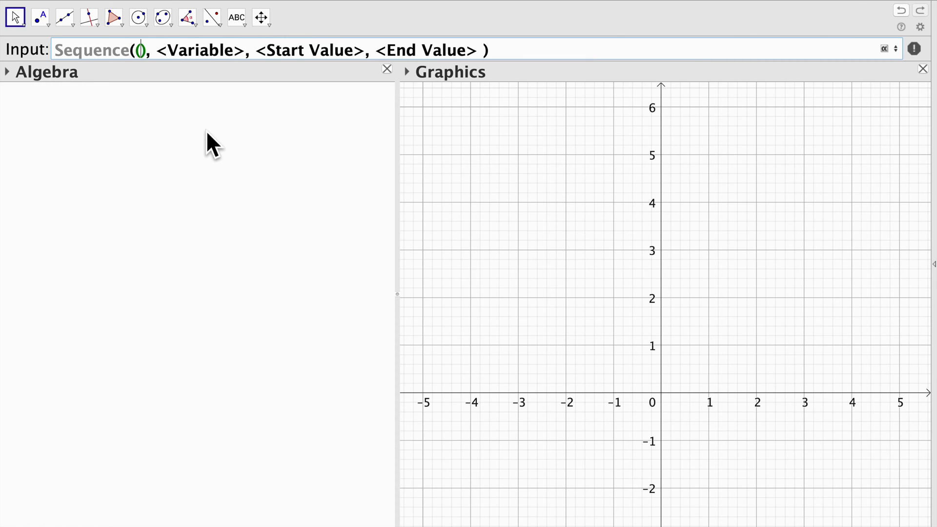
{"action": "type", "text": "k,"}
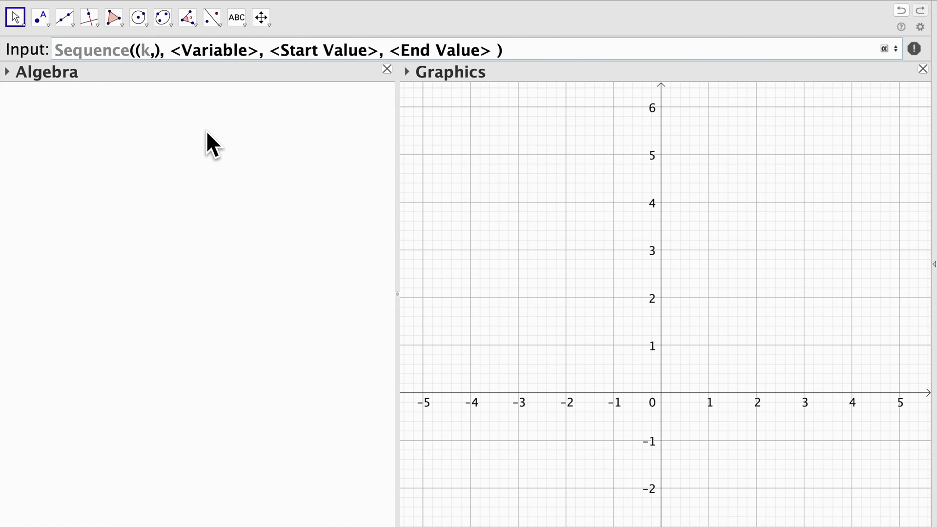
{"action": "type", "text": "1"}
{"action": "key", "text": "Tab"}
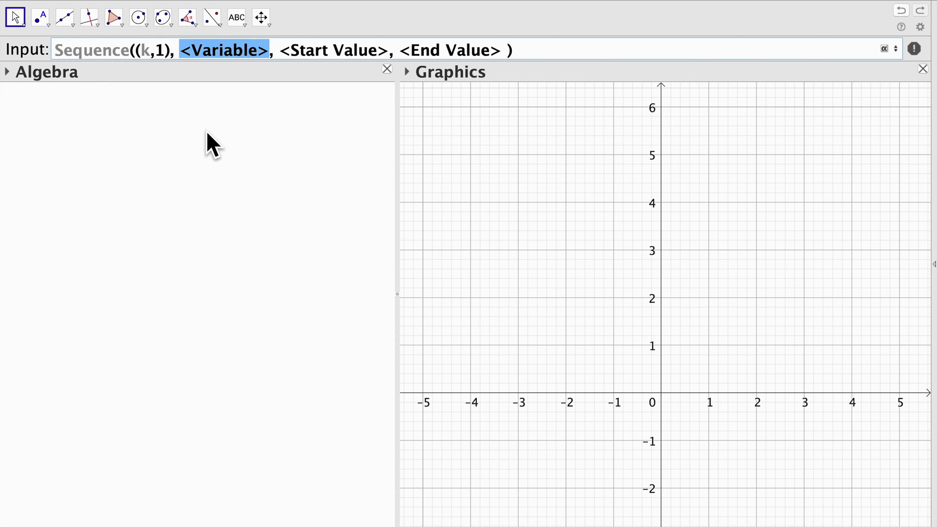
{"action": "type", "text": "k"}
{"action": "key", "text": "Tab"}
{"action": "type", "text": "-3"}
{"action": "key", "text": "Tab"}
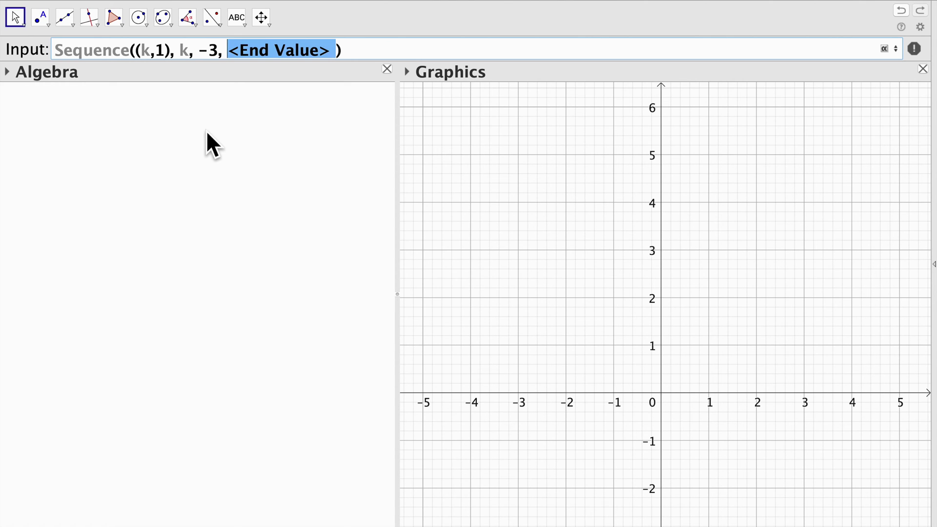
{"action": "type", "text": "3,0"}
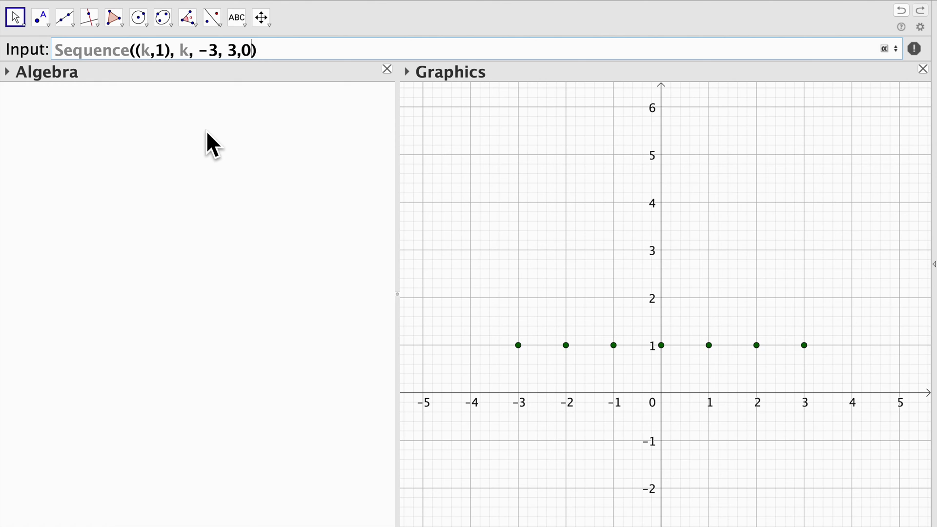
{"action": "type", "text": ".5"}
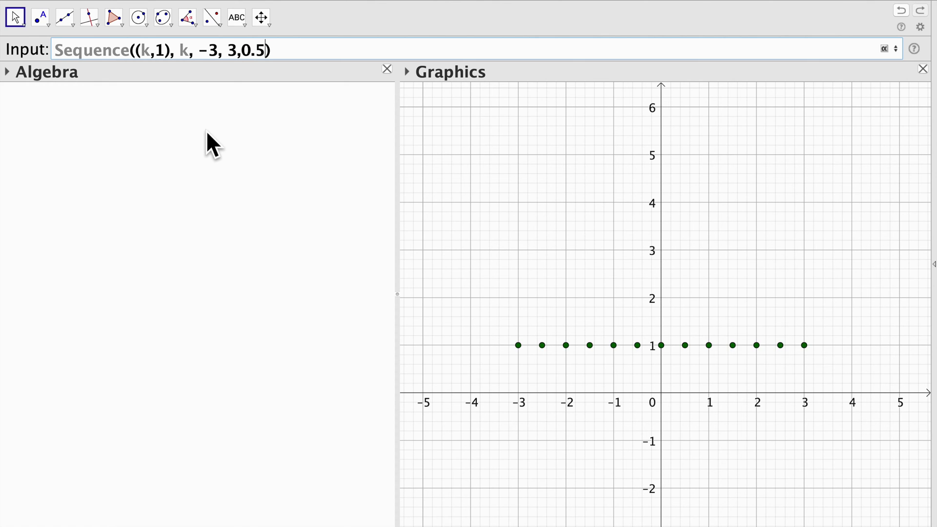
{"action": "key", "text": "Return"}
Select the list of points in the graphics and inspect their spacing up close
{"action": "left_click", "coordinate": [605, 359]}
{"action": "left_click", "coordinate": [518, 346]}
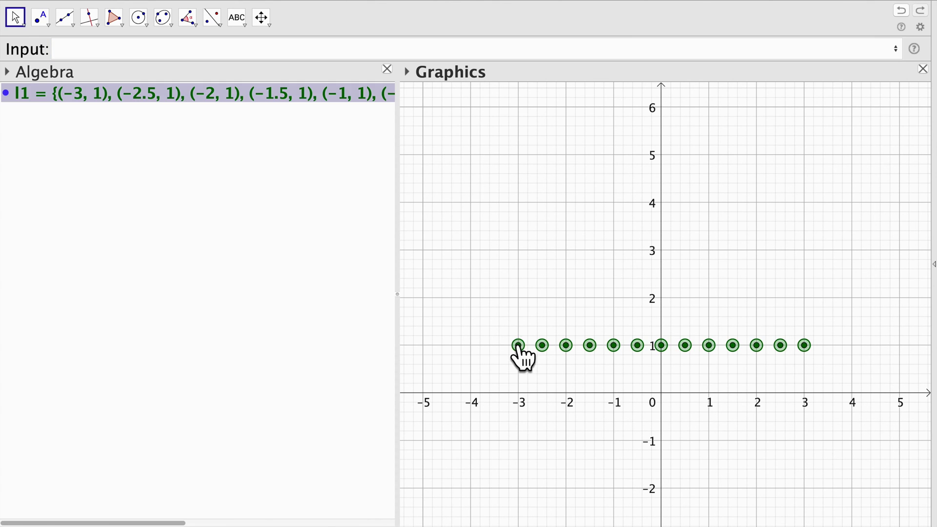
{"action": "scroll", "coordinate": [569, 376], "scroll_direction": "up", "scroll_amount": 4}
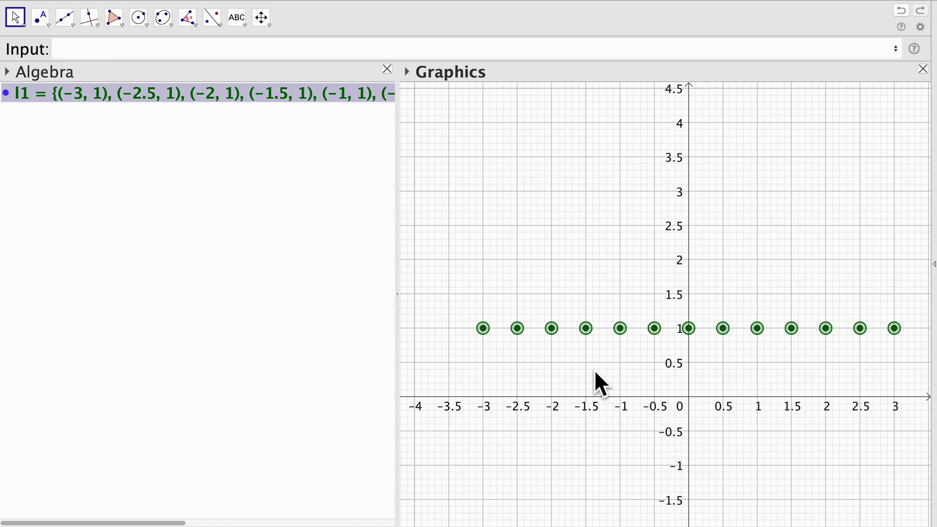
Open the definition of the point list l1 and insert the Circle command before the point (k, 1)
{"action": "left_click_drag", "start_coordinate": [599, 383], "coordinate": [576, 377]}
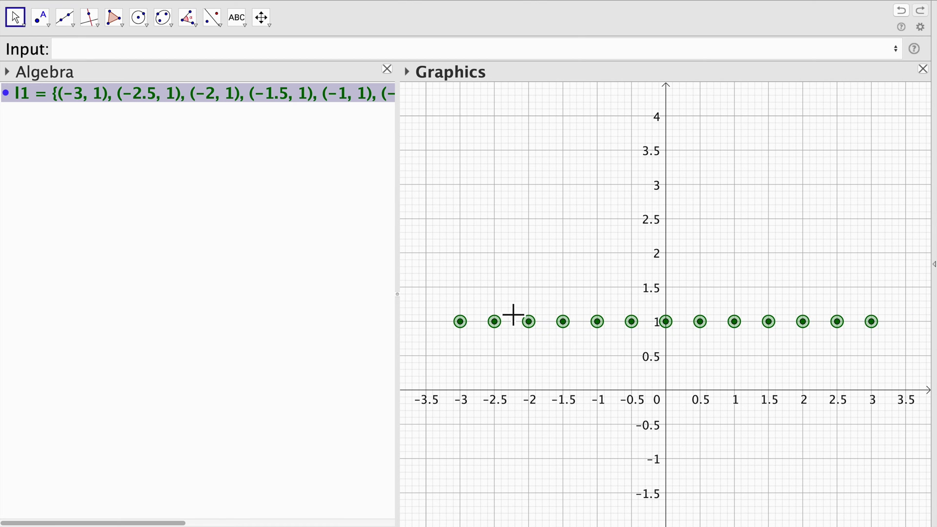
{"action": "mouse_move", "coordinate": [90, 93]}
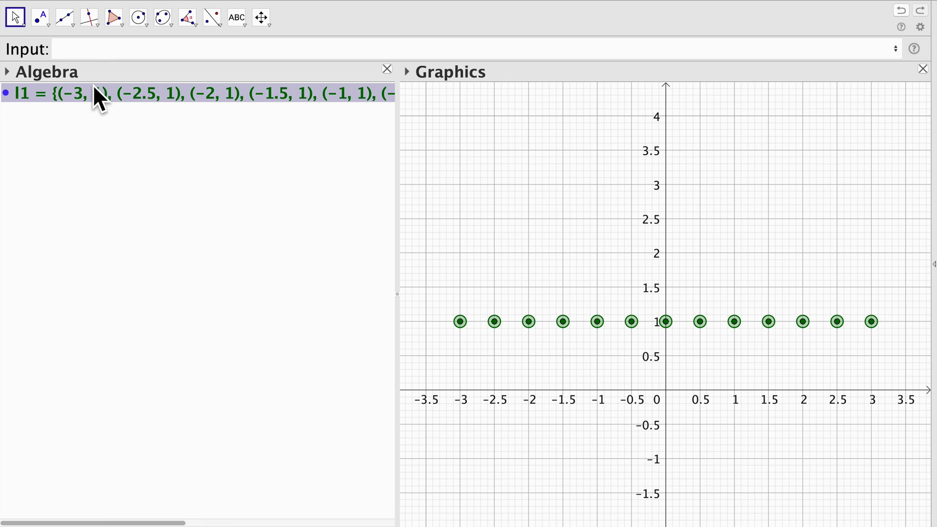
{"action": "double_click", "coordinate": [113, 88]}
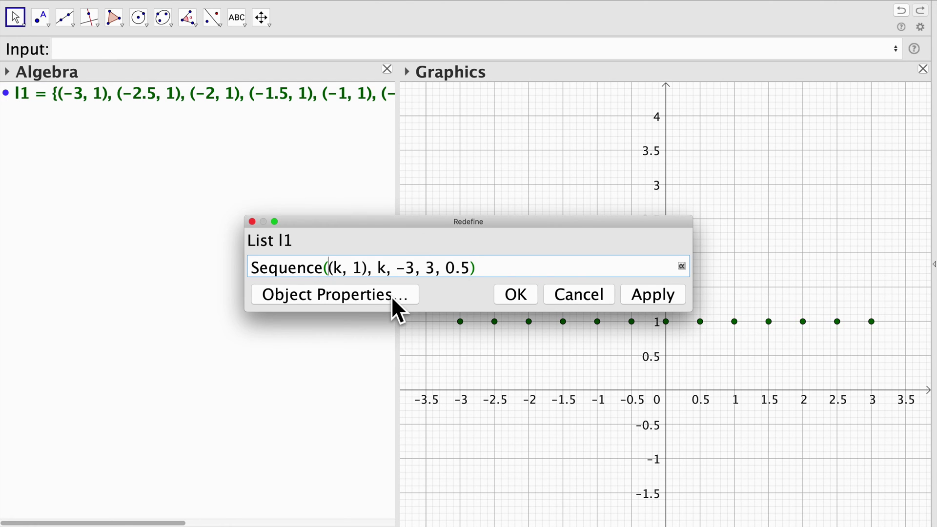
{"action": "type", "text": "Ci"}
{"action": "type", "text": "rcle"}
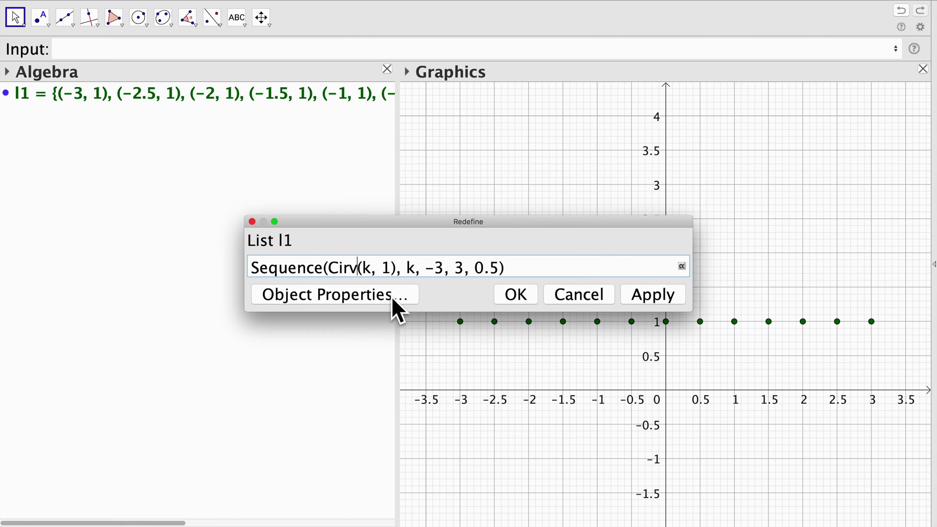
{"action": "key", "text": "Right"}
{"action": "key", "text": "Right"}
{"action": "key", "text": "Right"}
{"action": "key", "text": "Left"}
{"action": "key", "text": "Left"}
{"action": "key", "text": "Left"}
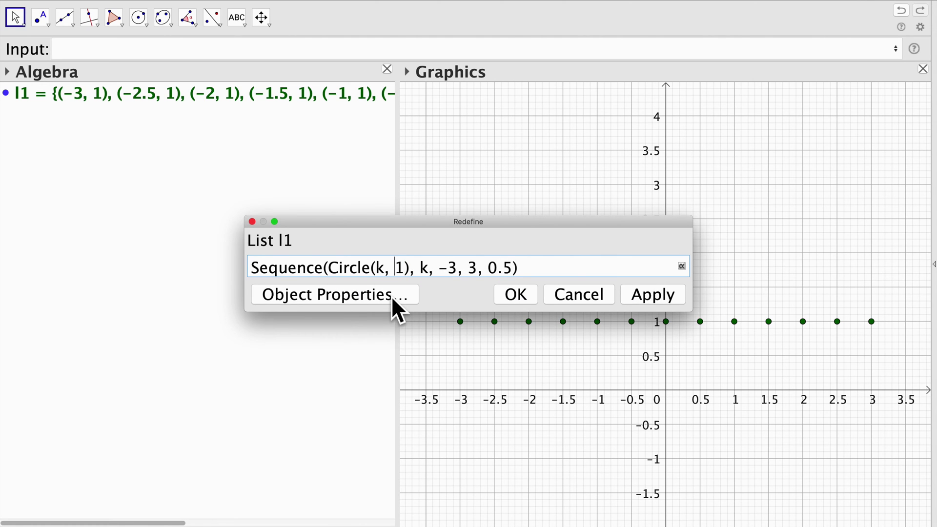
Complete the redefinition of l1 as Sequence(Circle((k, 1), 1/k), k, -3, 3, 0.5) and select the resulting circles
{"action": "type", "text": "("}
{"action": "key", "text": "Right"}
{"action": "key", "text": "Right"}
{"action": "key", "text": "Right"}
{"action": "key", "text": "Right"}
{"action": "key", "text": "Right"}
{"action": "key", "text": "Right"}
{"action": "type", "text": ")"}
{"action": "key", "text": "Left"}
{"action": "type", "text": ", 1/k"}
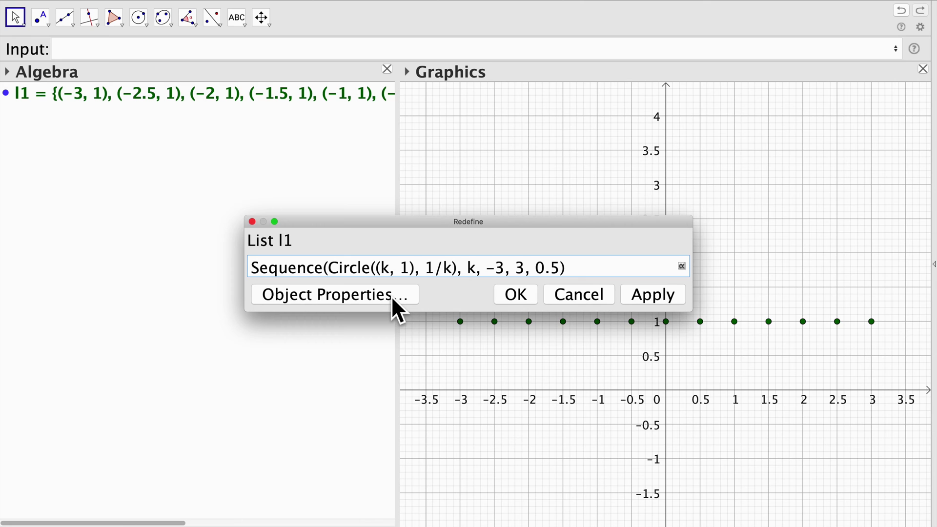
{"action": "left_click", "coordinate": [516, 295]}
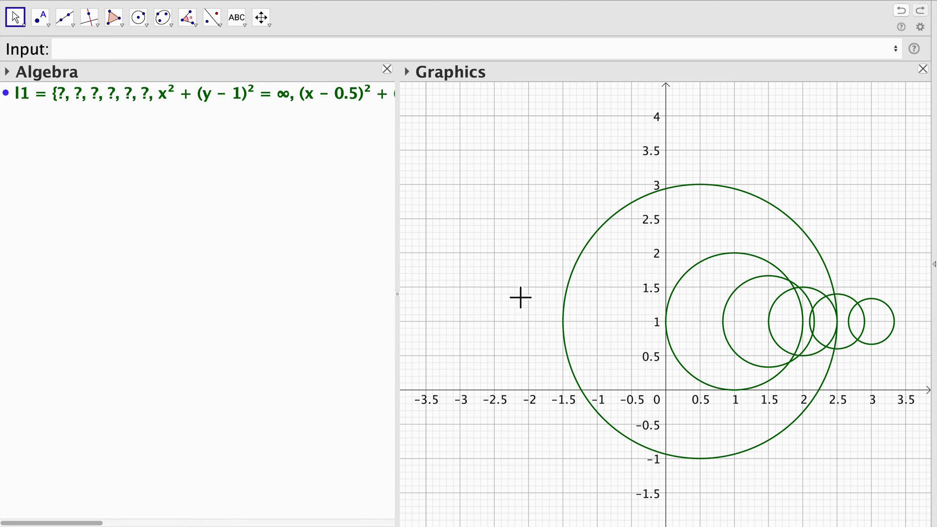
{"action": "left_click", "coordinate": [806, 347]}
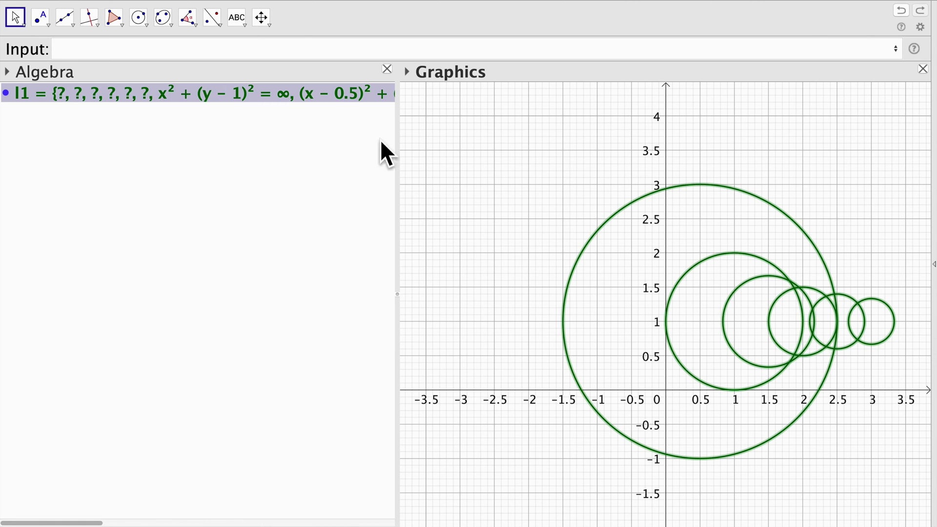
Redefine the circle list so that k runs from 1 to 10, keeping the 0.5 increment
{"action": "double_click", "coordinate": [164, 93]}
{"action": "left_click", "coordinate": [461, 268]}
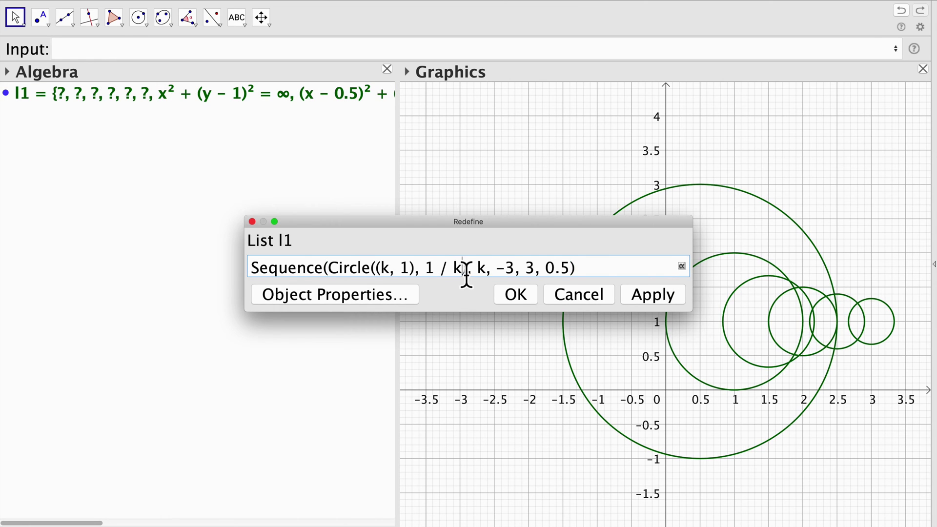
{"action": "left_click", "coordinate": [511, 276]}
{"action": "key", "text": "BackSpace"}
{"action": "key", "text": "BackSpace"}
{"action": "type", "text": "0"}
{"action": "key", "text": "BackSpace"}
{"action": "type", "text": "1"}
{"action": "left_click", "coordinate": [527, 274]}
{"action": "key", "text": "BackSpace"}
{"action": "type", "text": "10"}
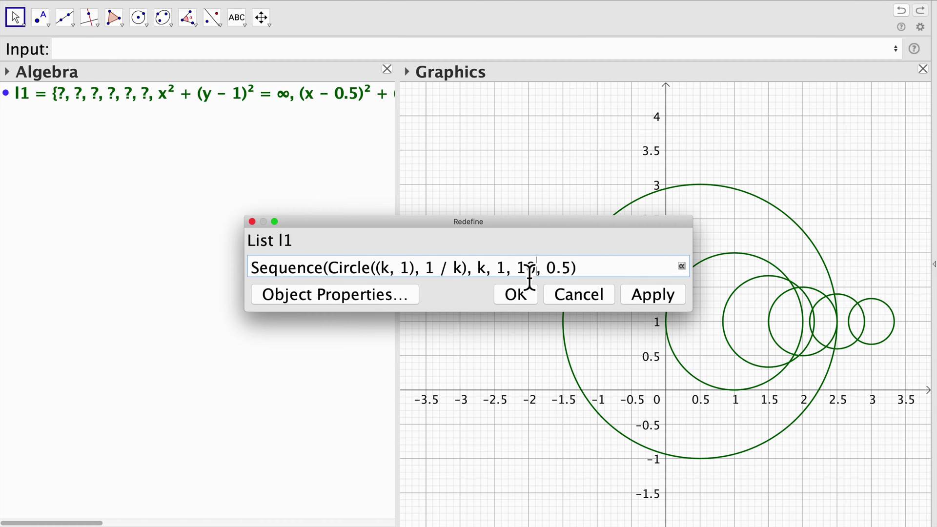
{"action": "left_click", "coordinate": [516, 294]}
{"action": "left_click_drag", "start_coordinate": [601, 327], "coordinate": [432, 317]}
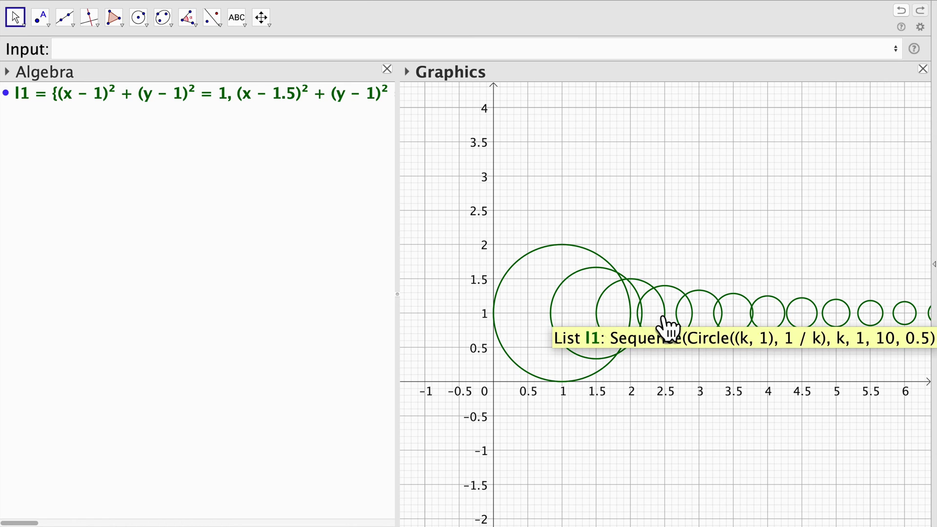
Examine the circle list in the graphics and review the Circle part of its definition without changing it
{"action": "left_click", "coordinate": [519, 256]}
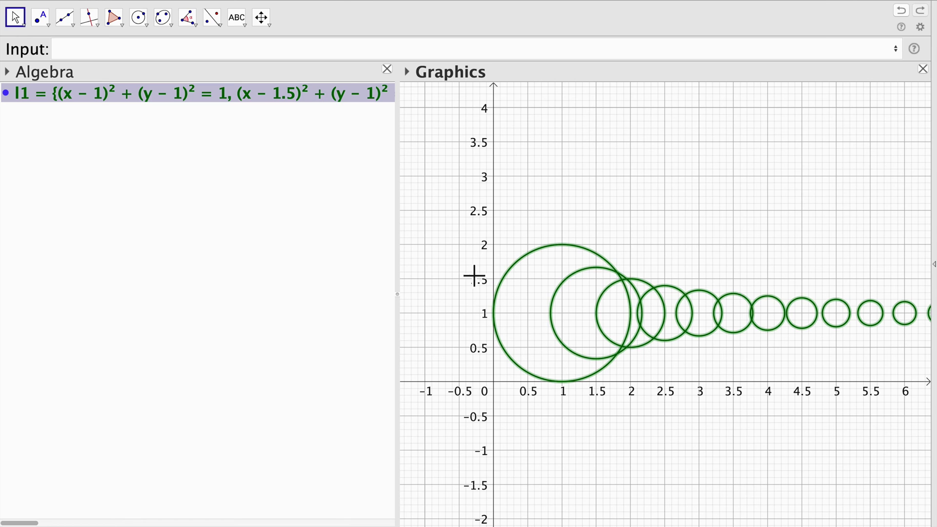
{"action": "left_click", "coordinate": [449, 291]}
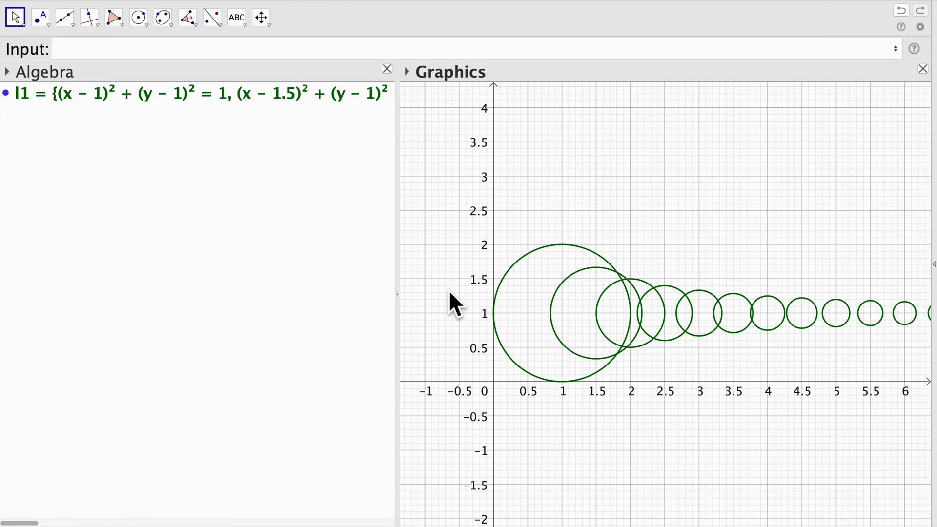
{"action": "left_click", "coordinate": [586, 249]}
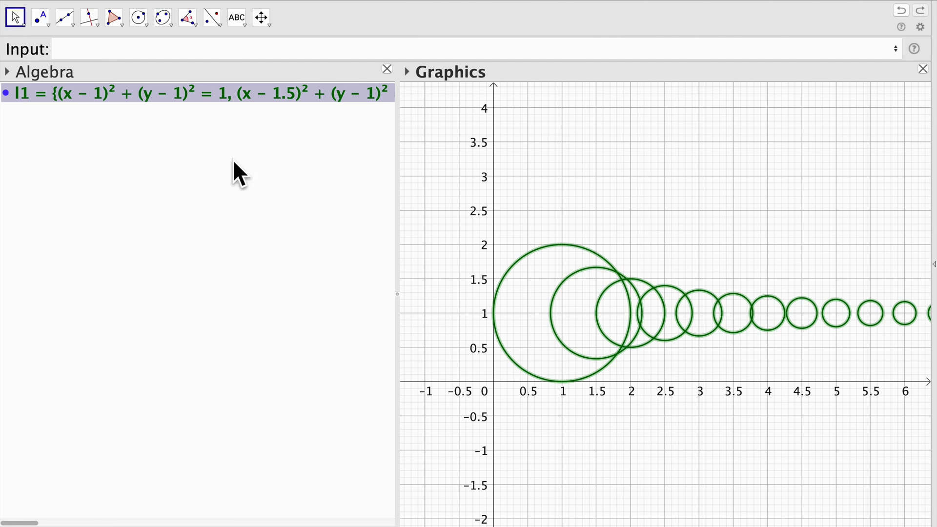
{"action": "double_click", "coordinate": [85, 92]}
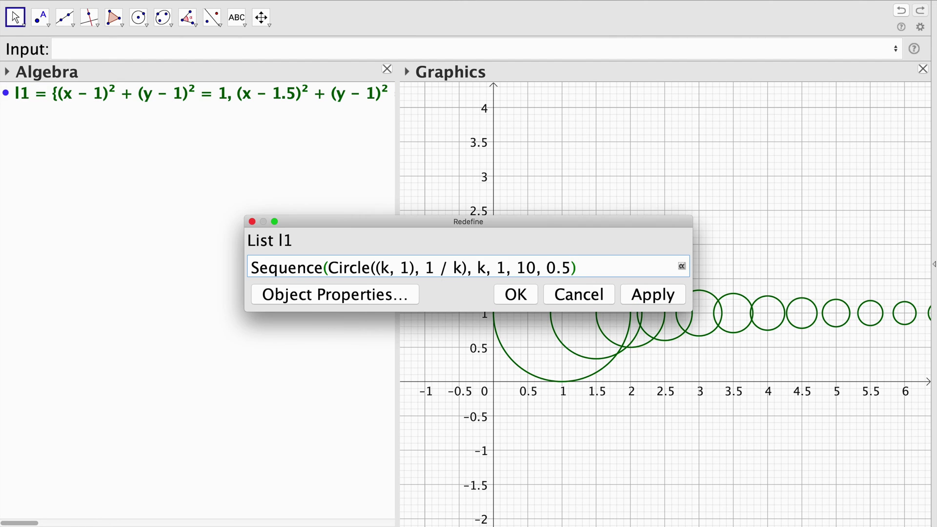
{"action": "left_click_drag", "start_coordinate": [377, 273], "coordinate": [327, 272]}
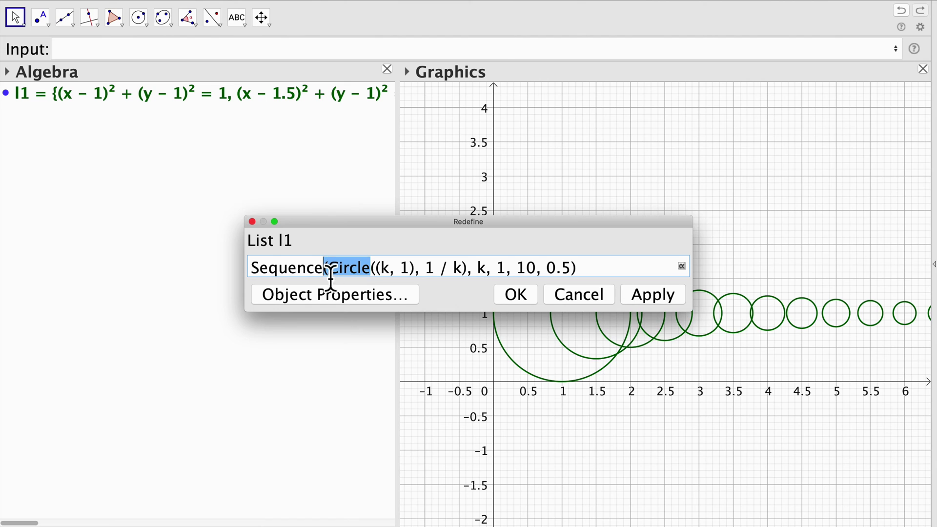
{"action": "left_click", "coordinate": [579, 295]}
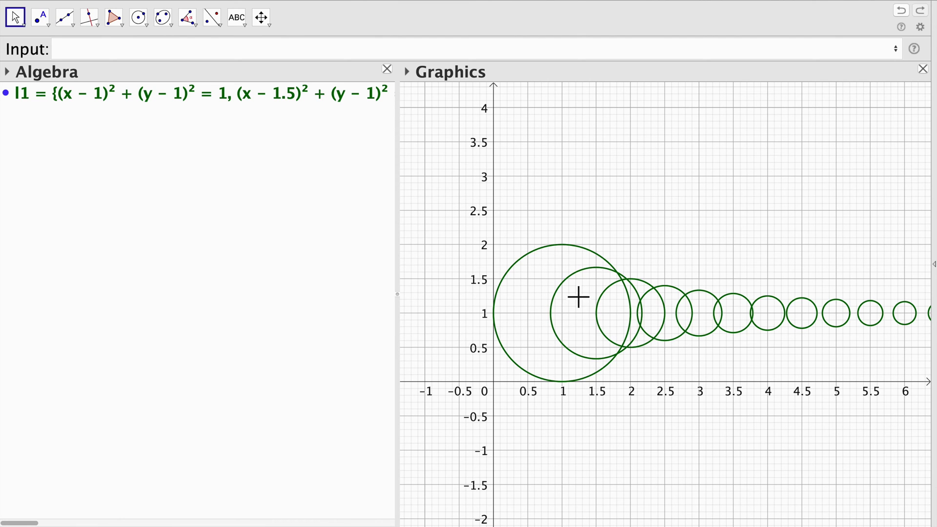
{"action": "left_click", "coordinate": [508, 350]}
{"action": "left_click_drag", "start_coordinate": [748, 263], "coordinate": [832, 240]}
Redefine the circle list with centers at (1,k) in place of (k, 1)
{"action": "double_click", "coordinate": [131, 93]}
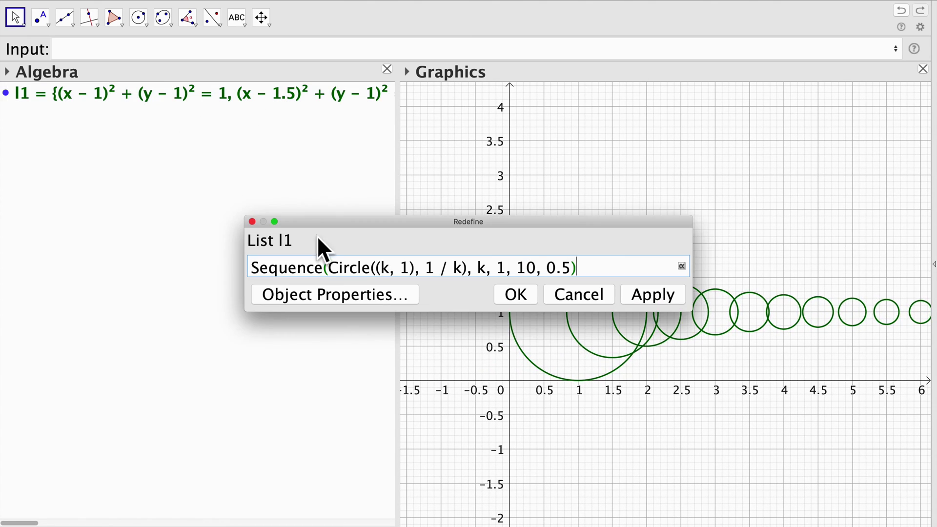
{"action": "left_click", "coordinate": [415, 277]}
{"action": "key", "text": "Left"}
{"action": "key", "text": "Left"}
{"action": "key", "text": "BackSpace"}
{"action": "key", "text": "BackSpace"}
{"action": "key", "text": "Delete"}
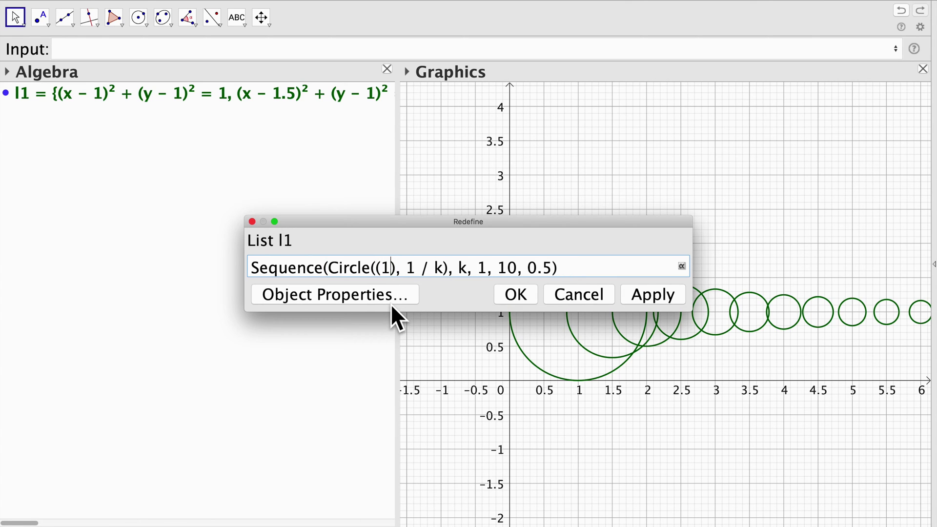
{"action": "type", "text": ",k"}
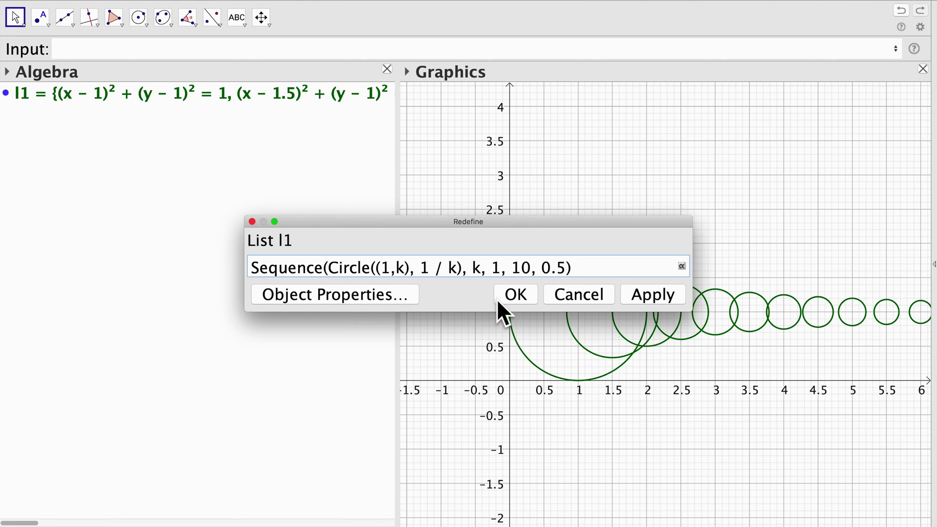
{"action": "left_click", "coordinate": [510, 295]}
{"action": "left_click_drag", "start_coordinate": [474, 298], "coordinate": [606, 294]}
Change the circle centers to x-coordinate 0 in the list definition and view the whole column of circles
{"action": "left_click", "coordinate": [125, 97]}
{"action": "double_click", "coordinate": [124, 96]}
{"action": "left_click", "coordinate": [398, 274]}
{"action": "key", "text": "BackSpace"}
{"action": "type", "text": "0"}
{"action": "left_click", "coordinate": [515, 297]}
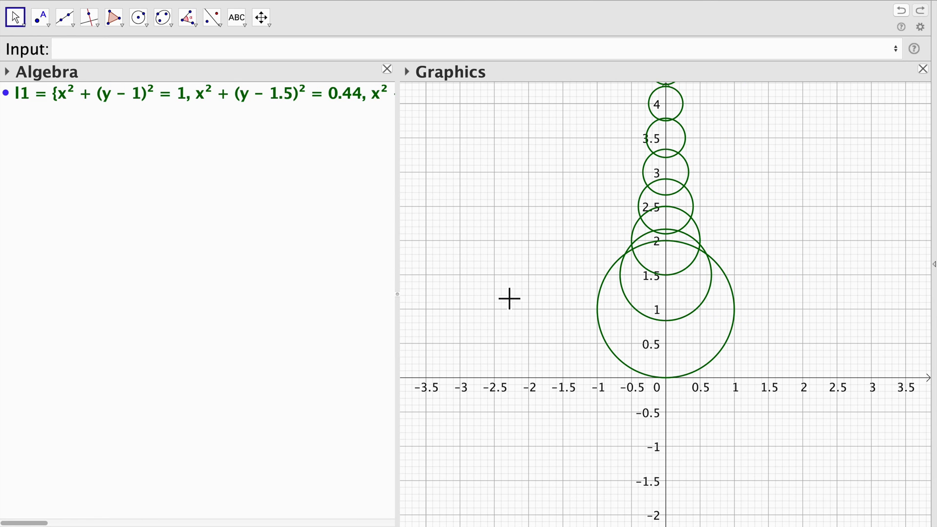
{"action": "scroll", "coordinate": [580, 287], "scroll_direction": "down", "scroll_amount": 6}
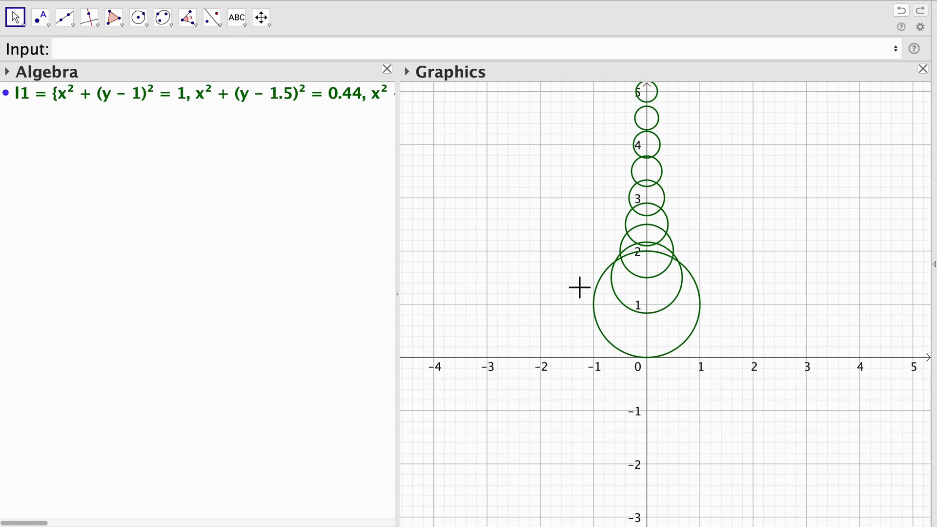
{"action": "scroll", "coordinate": [564, 361], "scroll_direction": "up", "scroll_amount": 5}
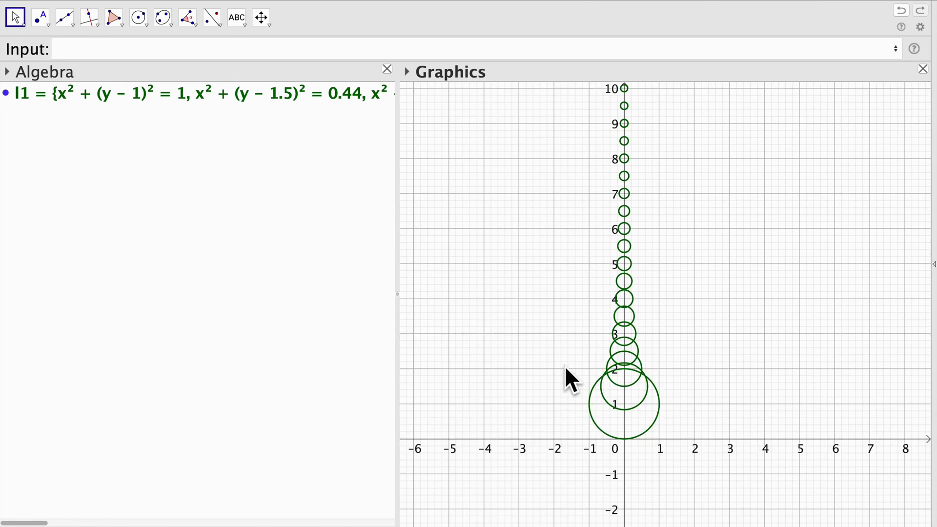
Delete the circle list and insert a Sequence command with expression, variable, start value and end value
{"action": "left_click", "coordinate": [67, 100]}
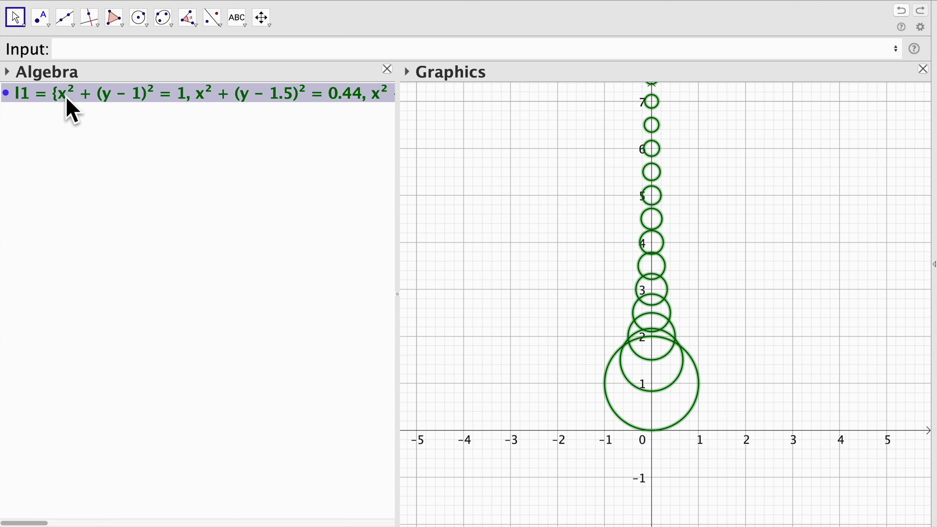
{"action": "key", "text": "Delete"}
{"action": "left_click", "coordinate": [109, 50]}
{"action": "type", "text": "Sequen"}
{"action": "key", "text": "Down"}
{"action": "key", "text": "Down"}
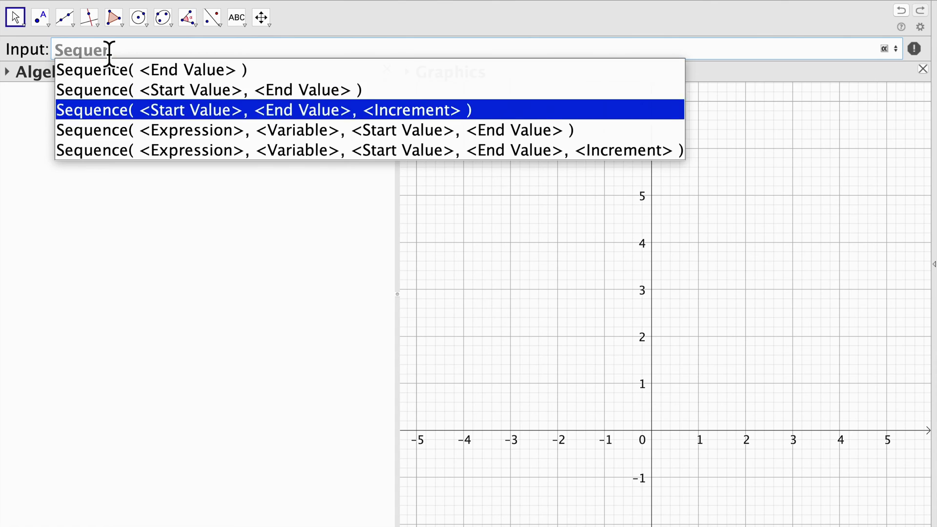
{"action": "key", "text": "Down"}
{"action": "key", "text": "Return"}
Create the list of power functions with Sequence(x^k, k, 0, 20)
{"action": "type", "text": "x^"}
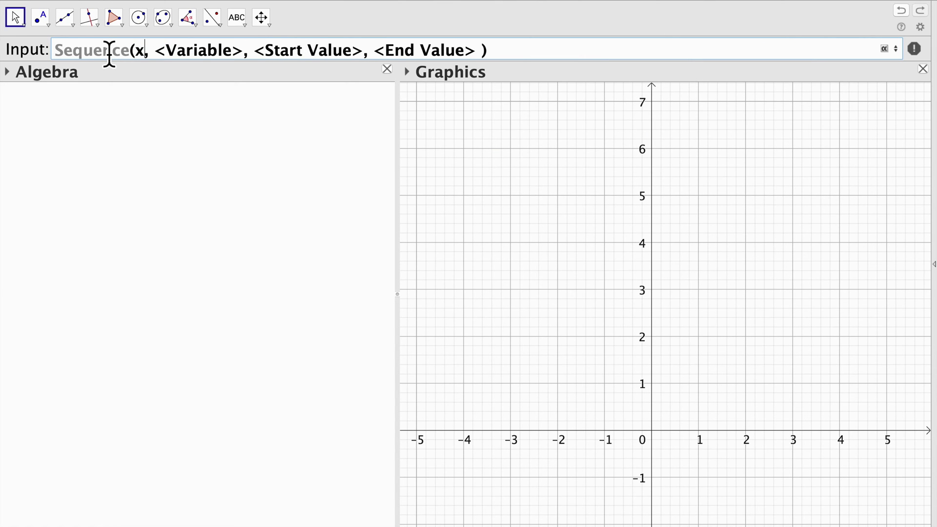
{"action": "type", "text": "k"}
{"action": "key", "text": "Tab"}
{"action": "type", "text": "k"}
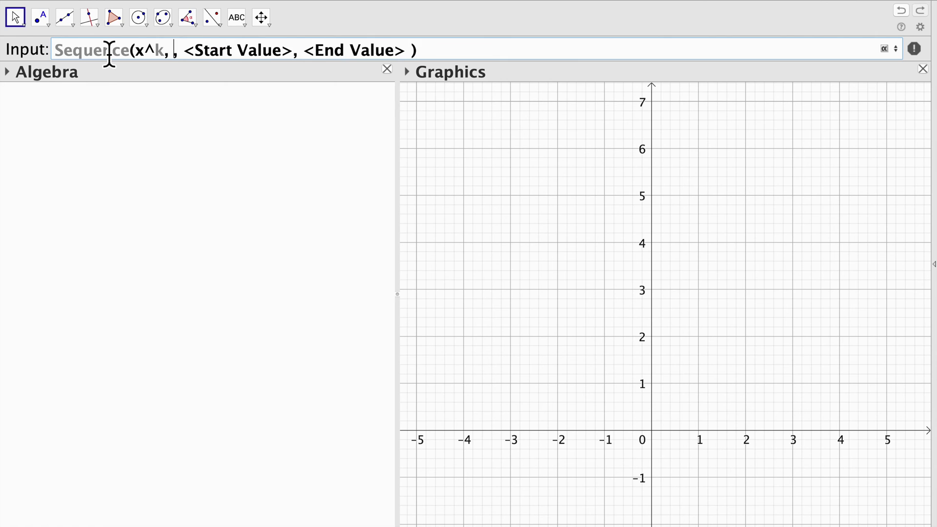
{"action": "key", "text": "Tab"}
{"action": "type", "text": "0"}
{"action": "key", "text": "Tab"}
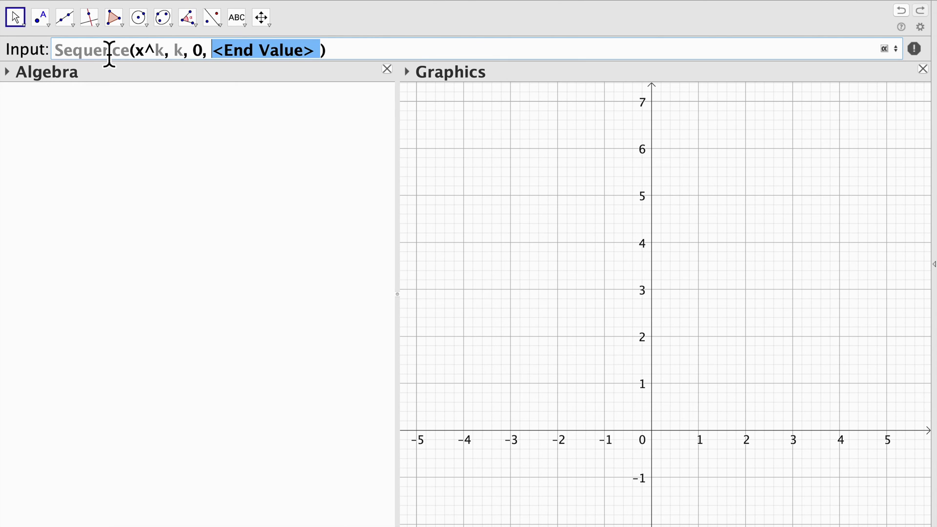
{"action": "type", "text": "20"}
{"action": "key", "text": "Return"}
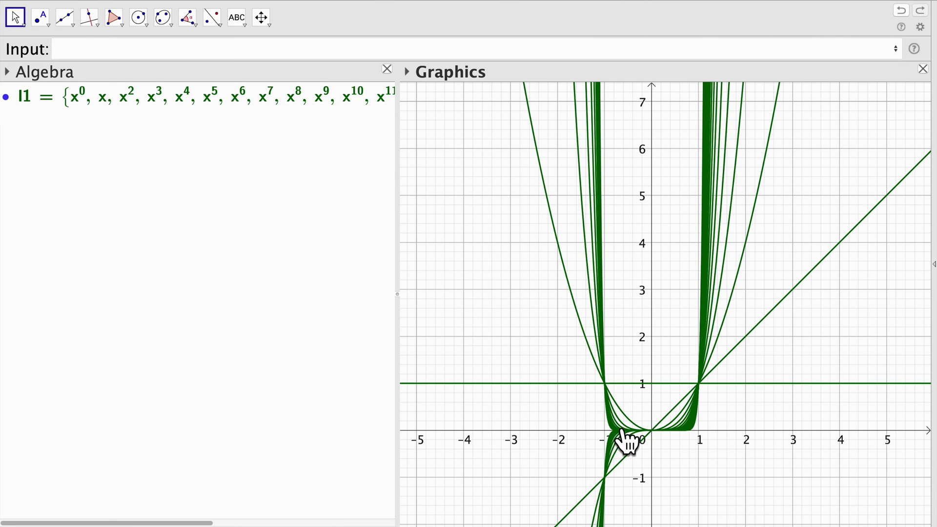
Inspect the power function curves around the origin and hide their list in the graphics
{"action": "left_click", "coordinate": [623, 432]}
{"action": "left_click", "coordinate": [481, 324]}
{"action": "left_click_drag", "start_coordinate": [477, 315], "coordinate": [494, 268]}
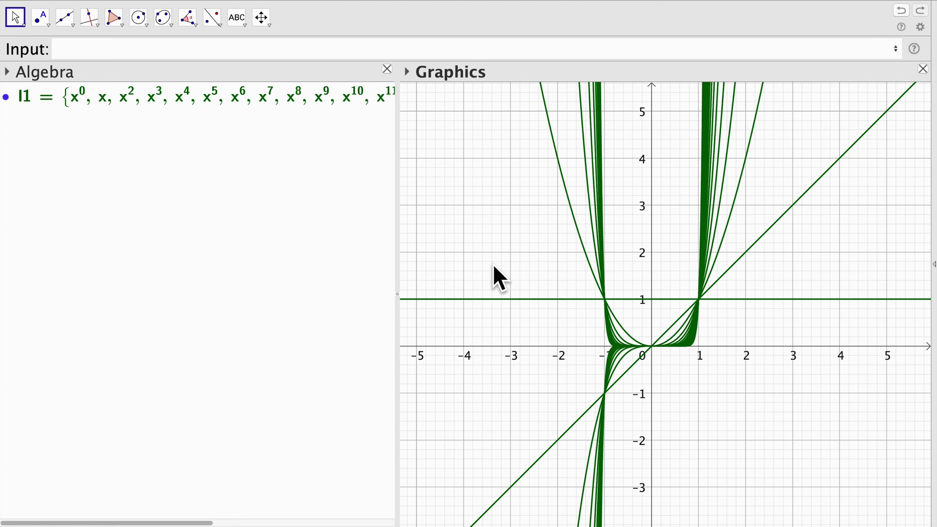
{"action": "left_click", "coordinate": [98, 56]}
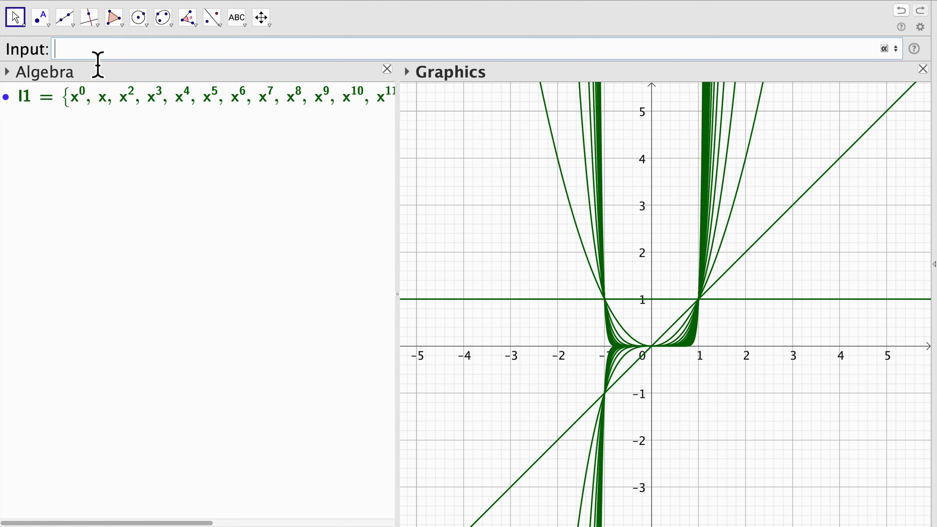
{"action": "left_click", "coordinate": [6, 98]}
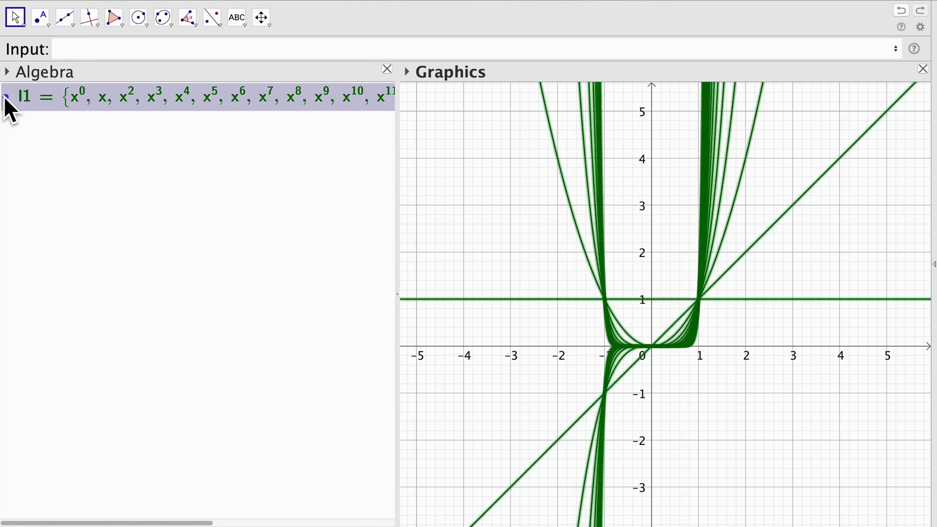
Insert a second Sequence command with expression, variable, start value and end value
{"action": "left_click", "coordinate": [91, 58]}
{"action": "type", "text": "Se"}
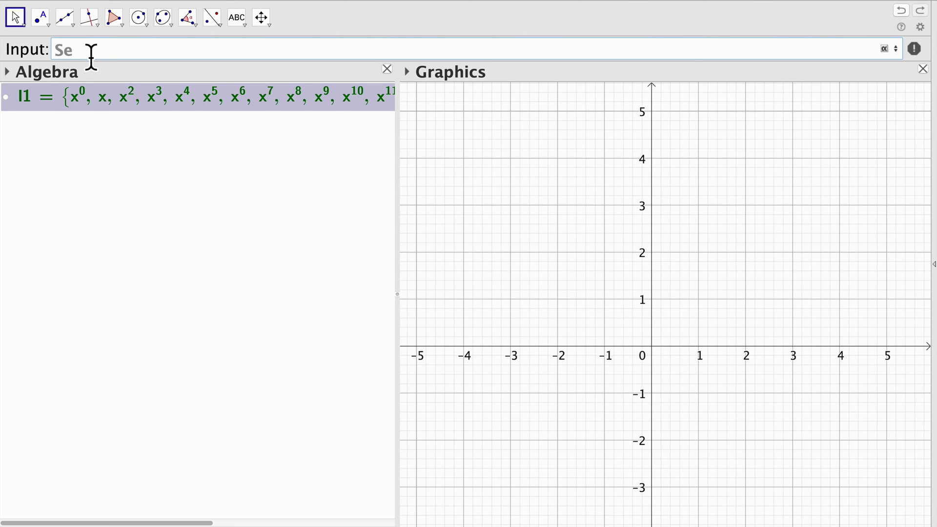
{"action": "type", "text": "q"}
{"action": "key", "text": "Down"}
{"action": "key", "text": "Down"}
{"action": "key", "text": "Down"}
{"action": "key", "text": "Return"}
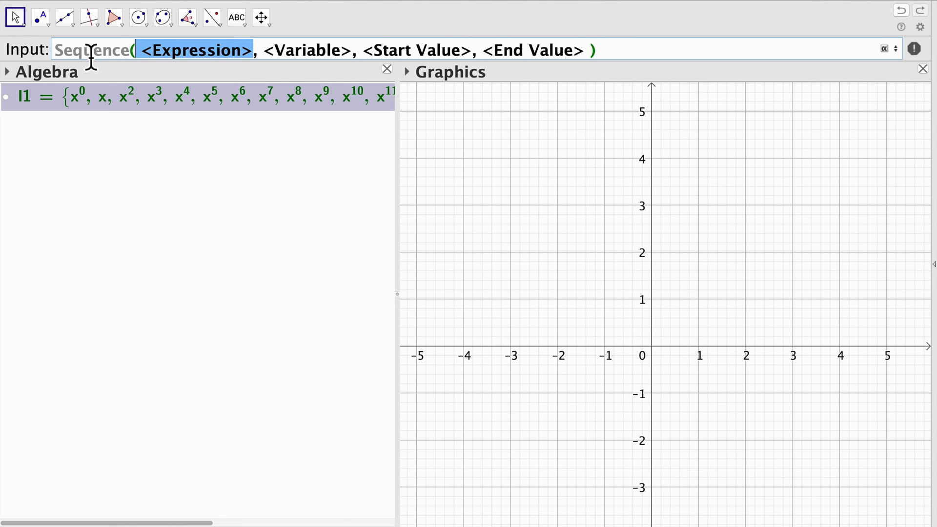
Enter k*sin(x) as the expression of the Sequence command
{"action": "type", "text": "sin"}
{"action": "key", "text": "BackSpace"}
{"action": "key", "text": "BackSpace"}
{"action": "key", "text": "BackSpace"}
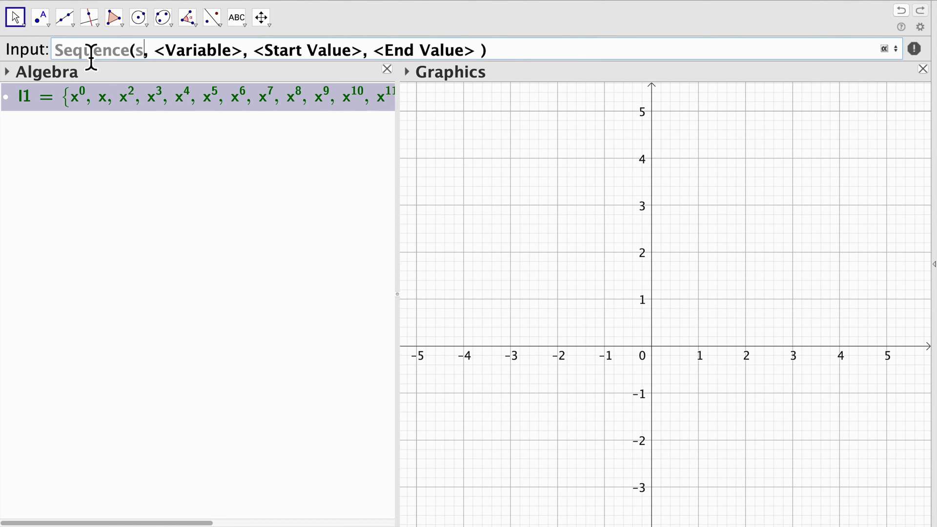
{"action": "type", "text": "k*s"}
{"action": "type", "text": "in(x)"}
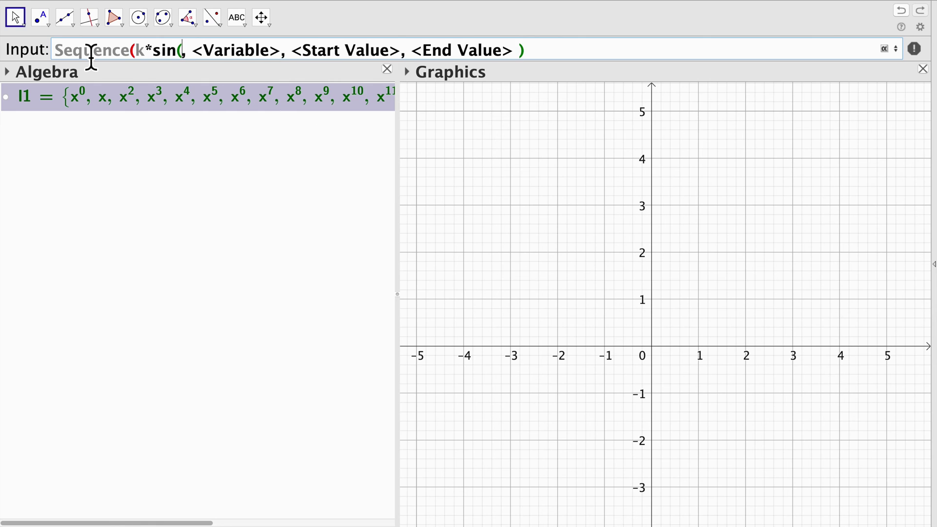
{"action": "key", "text": "Tab"}
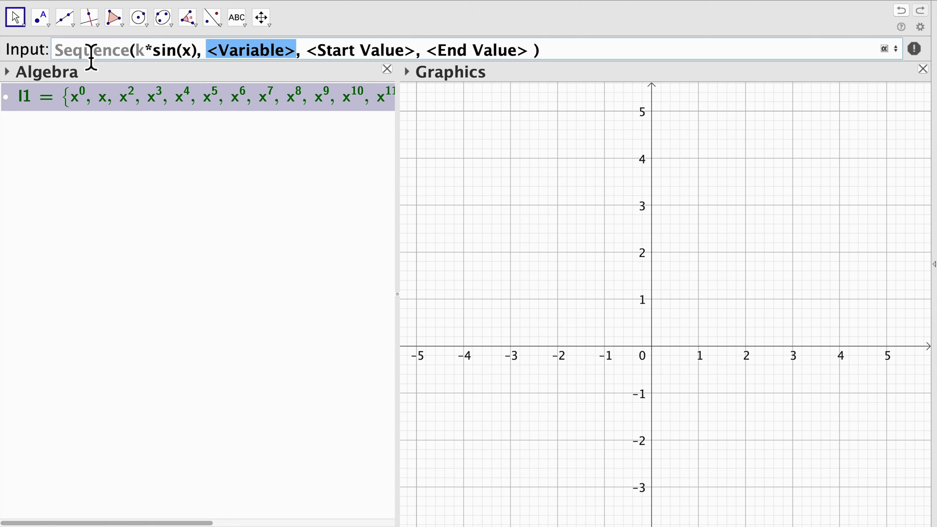
Complete the sine sequence with variable k from -2 to 2 in increments of 0.2 and create the list
{"action": "type", "text": "k"}
{"action": "key", "text": "Tab"}
{"action": "type", "text": "-2"}
{"action": "key", "text": "Tab"}
{"action": "type", "text": "2,0."}
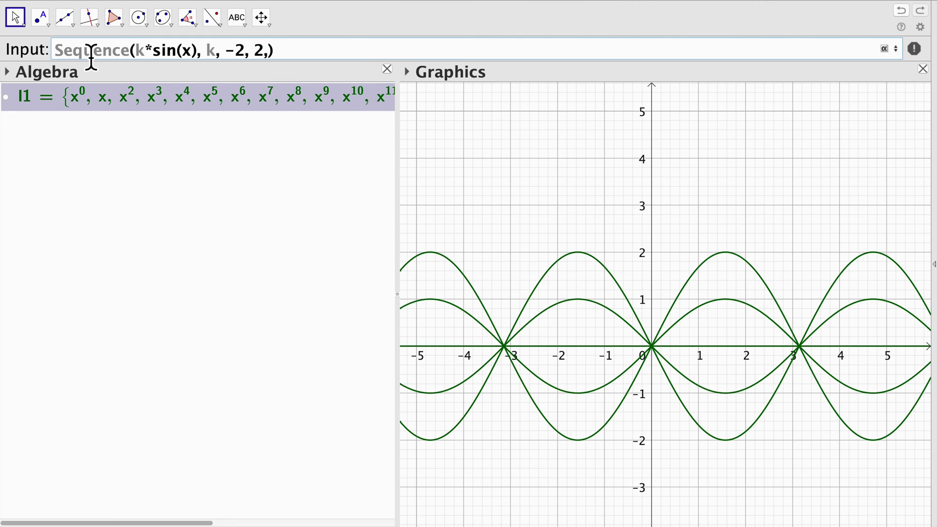
{"action": "type", "text": "2"}
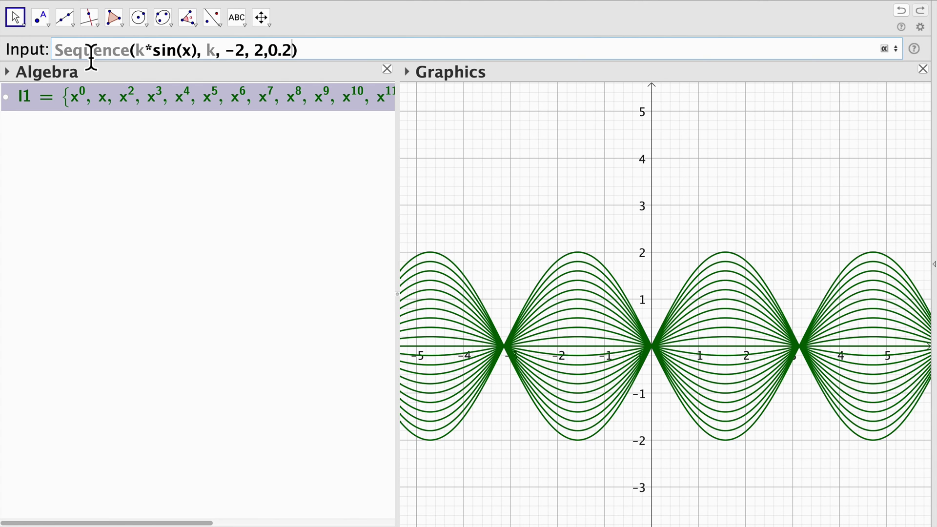
{"action": "key", "text": "Return"}
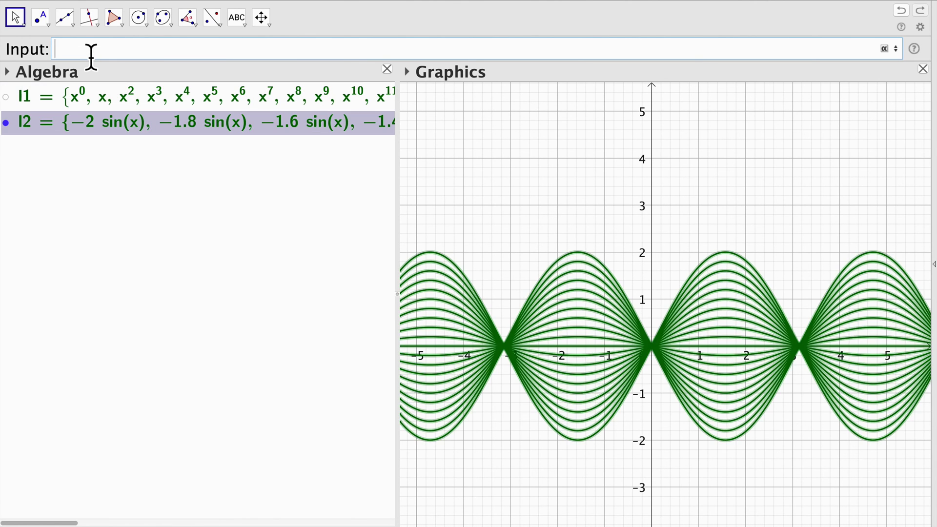
{"action": "left_click", "coordinate": [510, 440]}
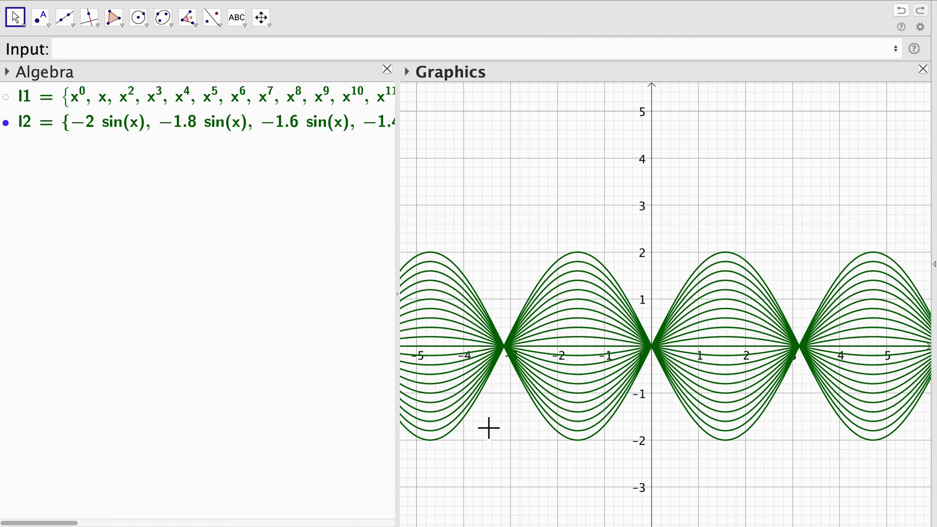
Show the power function list together with the sine list in the graphics, and hide both lists
{"action": "left_click", "coordinate": [6, 97]}
{"action": "left_click", "coordinate": [5, 97]}
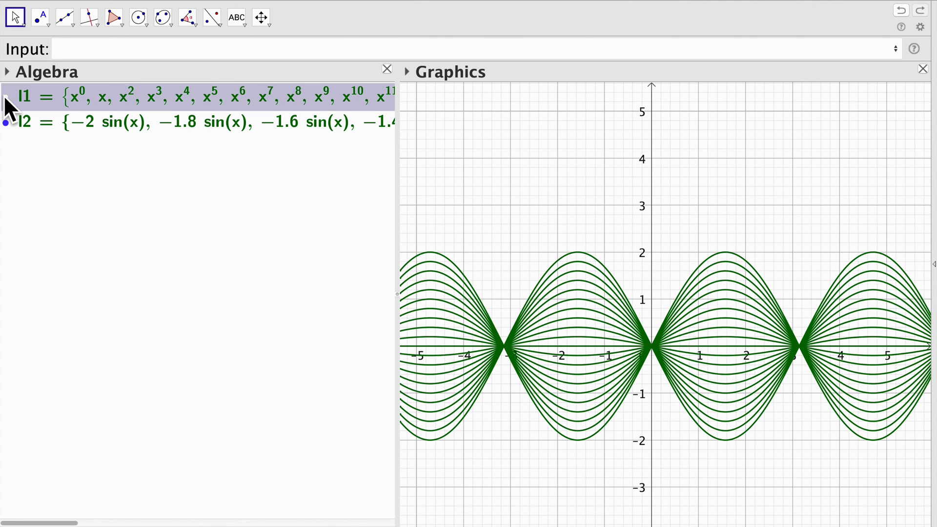
{"action": "left_click", "coordinate": [7, 119]}
{"action": "left_click", "coordinate": [97, 100]}
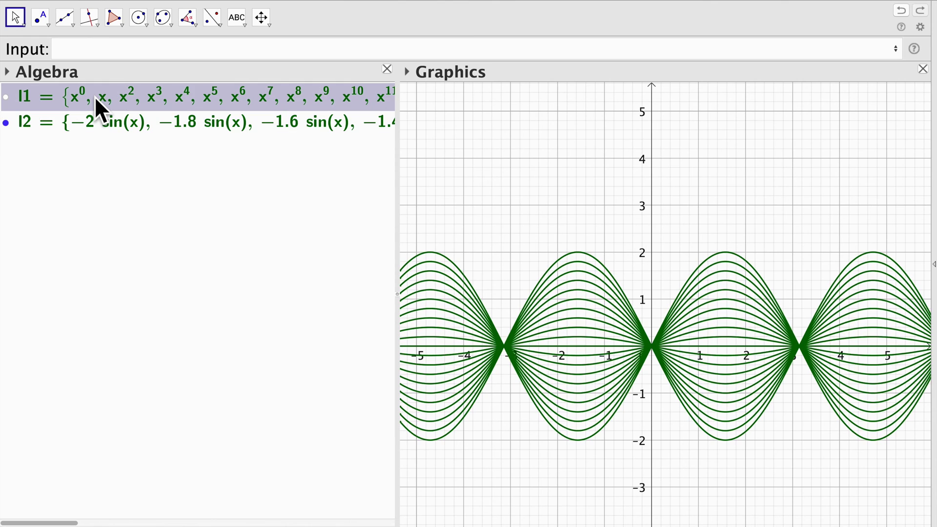
{"action": "left_click", "coordinate": [5, 97]}
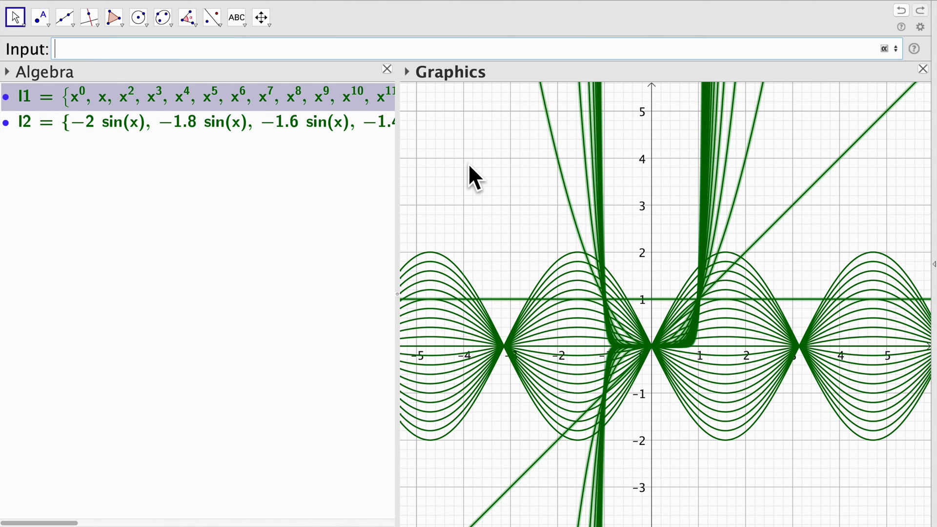
{"action": "left_click", "coordinate": [468, 163]}
{"action": "left_click", "coordinate": [5, 97]}
{"action": "left_click", "coordinate": [6, 123]}
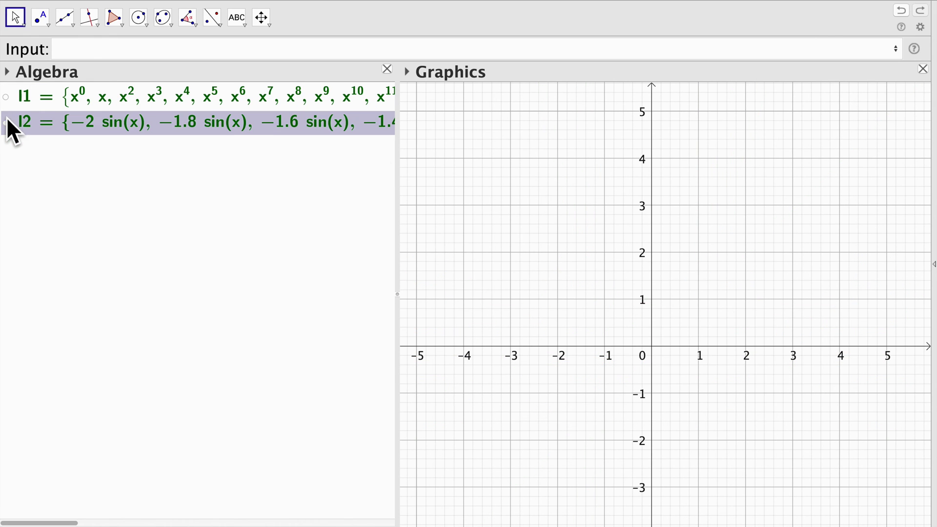
Create a list of the element-wise sums of the power functions and sine functions with l1+l2
{"action": "left_click", "coordinate": [93, 50]}
{"action": "type", "text": "l1+l2"}
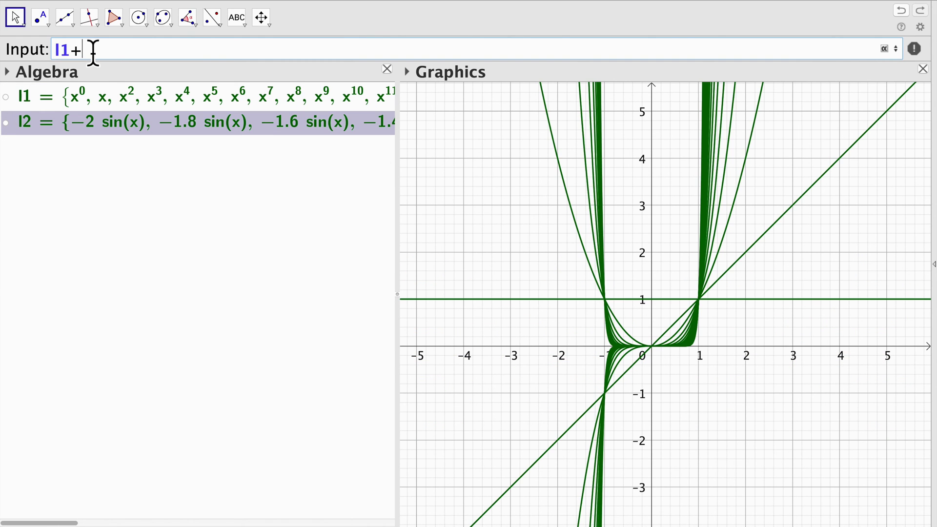
{"action": "key", "text": "Return"}
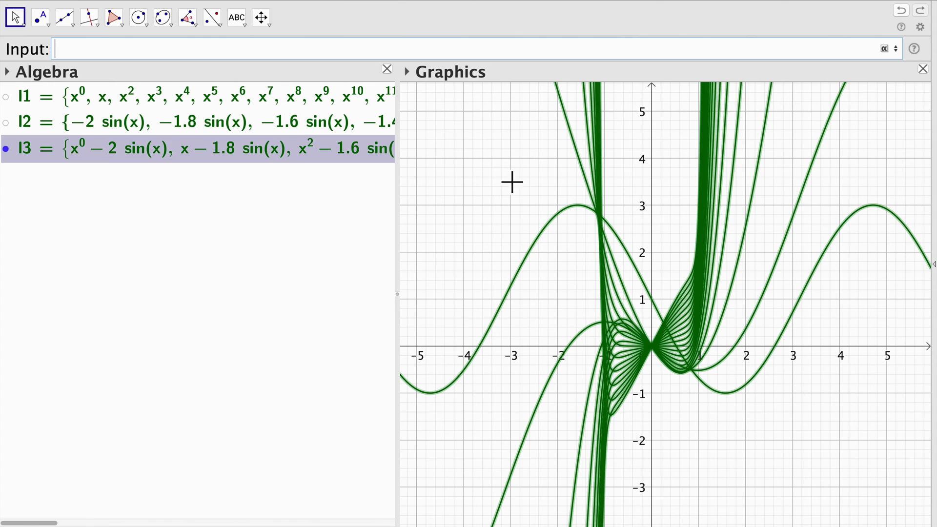
{"action": "left_click", "coordinate": [512, 184]}
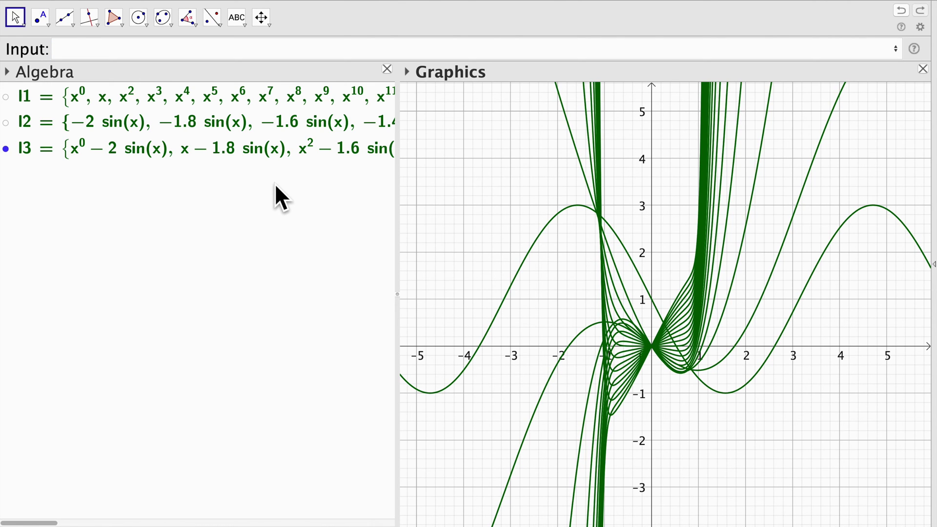
Compute the number of elements in the power function list with Length(l1)
{"action": "left_click", "coordinate": [126, 50]}
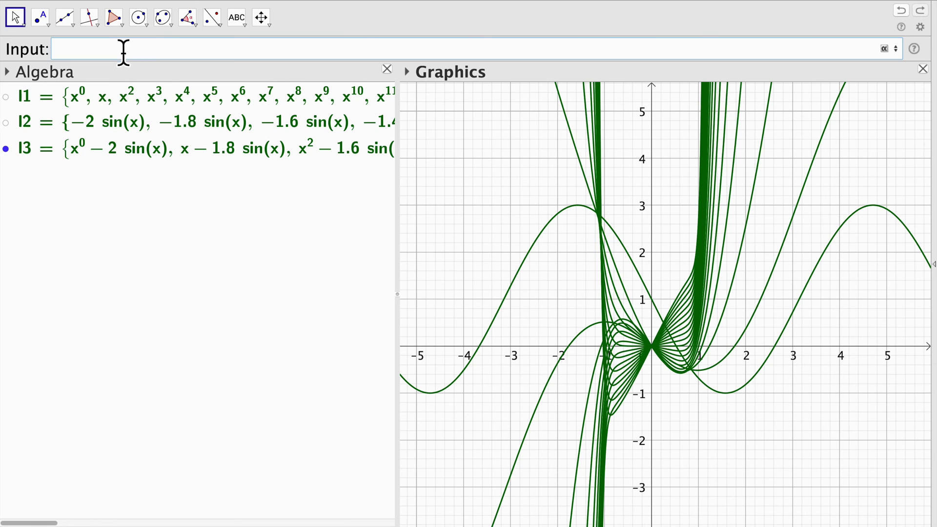
{"action": "type", "text": "legnth"}
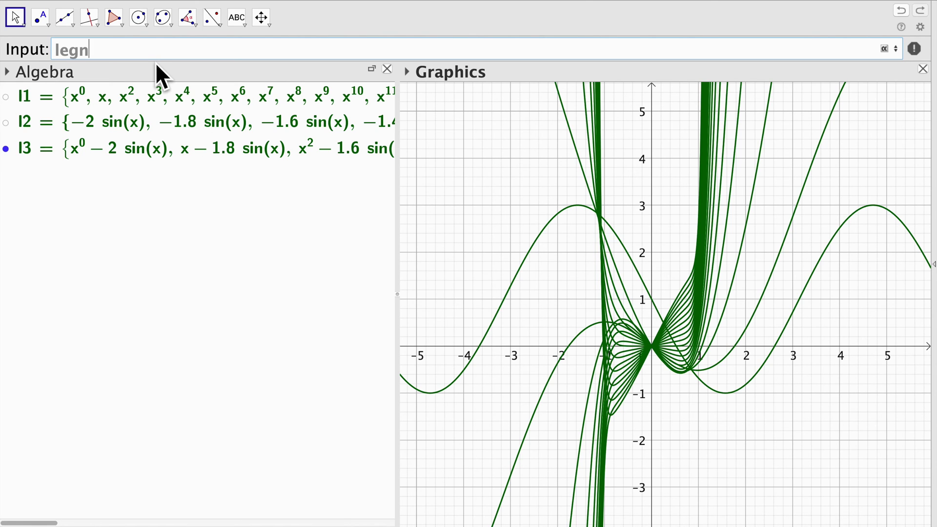
{"action": "key", "text": "BackSpace"}
{"action": "key", "text": "BackSpace"}
{"action": "key", "text": "BackSpace"}
{"action": "key", "text": "BackSpace"}
{"action": "type", "text": "ng"}
{"action": "key", "text": "Return"}
{"action": "type", "text": "l1"}
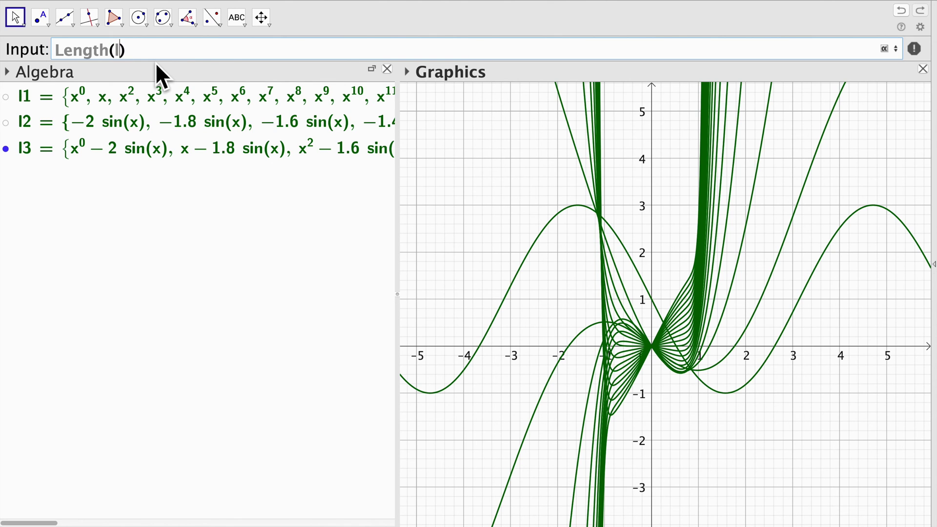
{"action": "key", "text": "Return"}
Compute the number of elements in the sine list with Length(l2)
{"action": "type", "text": "length"}
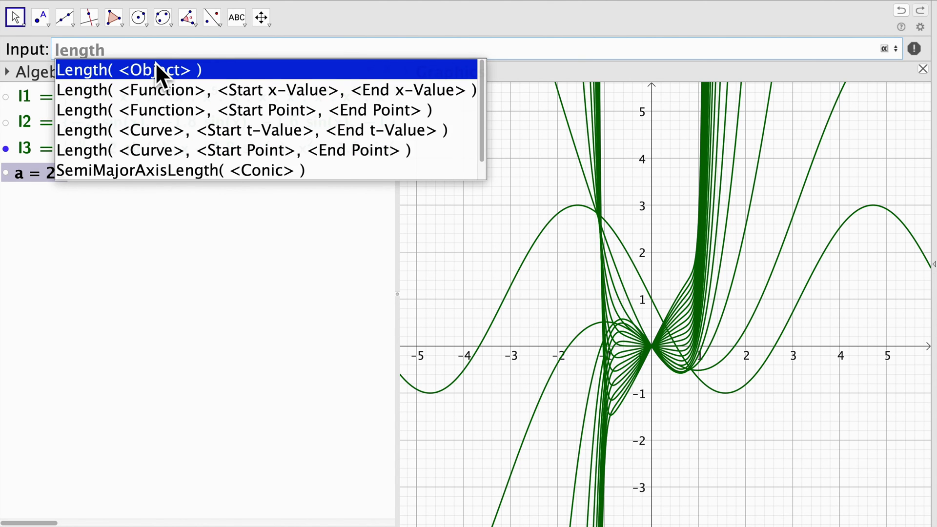
{"action": "key", "text": "Return"}
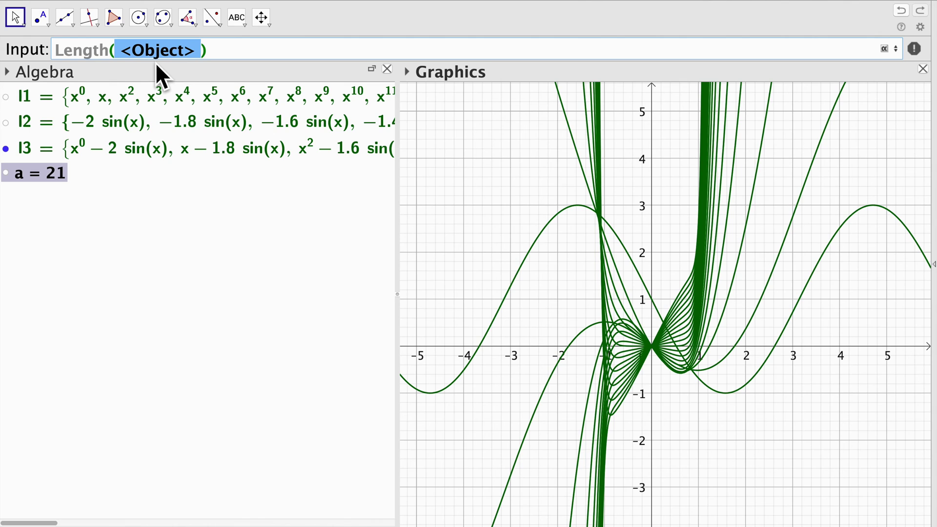
{"action": "type", "text": "l2"}
{"action": "key", "text": "Return"}
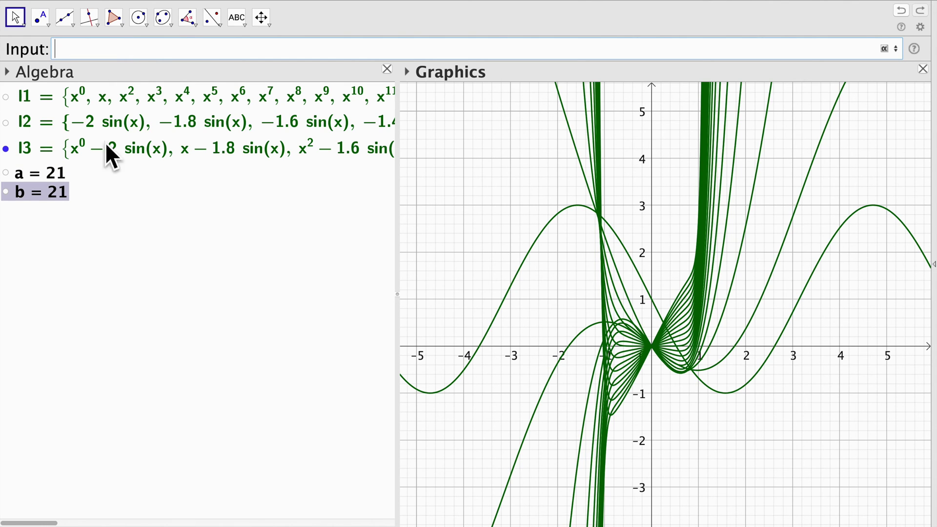
Examine the summed function list l3, the two list lengths and the definition of list l2, leaving it unchanged
{"action": "left_click", "coordinate": [122, 146]}
{"action": "left_click", "coordinate": [570, 320]}
{"action": "scroll", "coordinate": [293, 161], "scroll_direction": "right", "scroll_amount": 5}
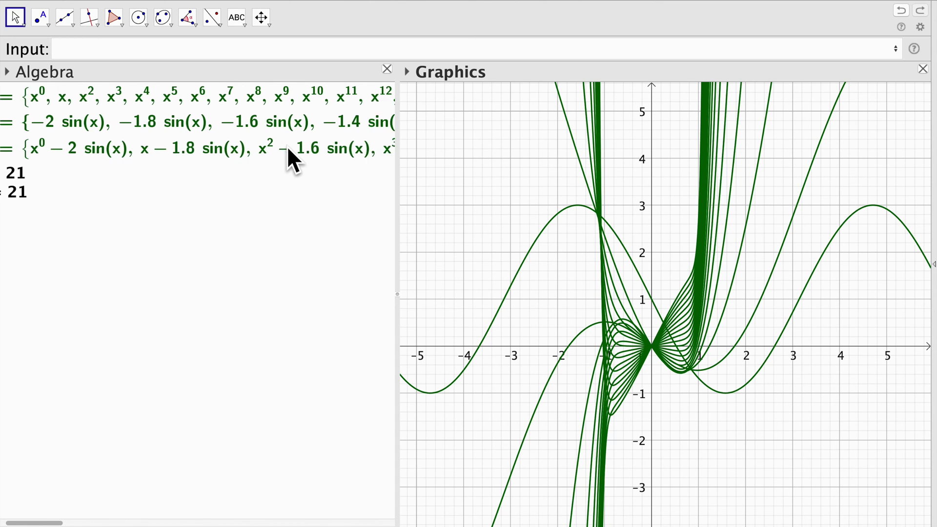
{"action": "scroll", "coordinate": [293, 161], "scroll_direction": "left", "scroll_amount": 5}
{"action": "left_click", "coordinate": [294, 160]}
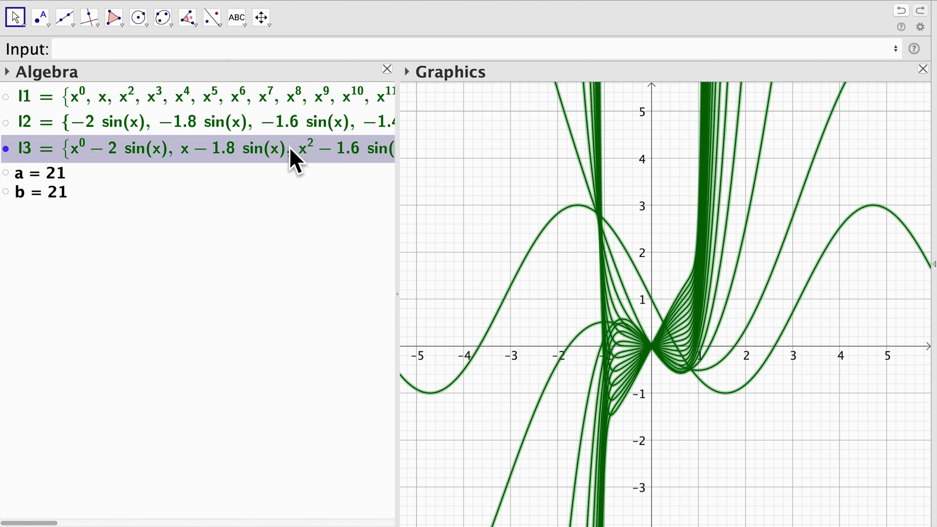
{"action": "left_click", "coordinate": [584, 231]}
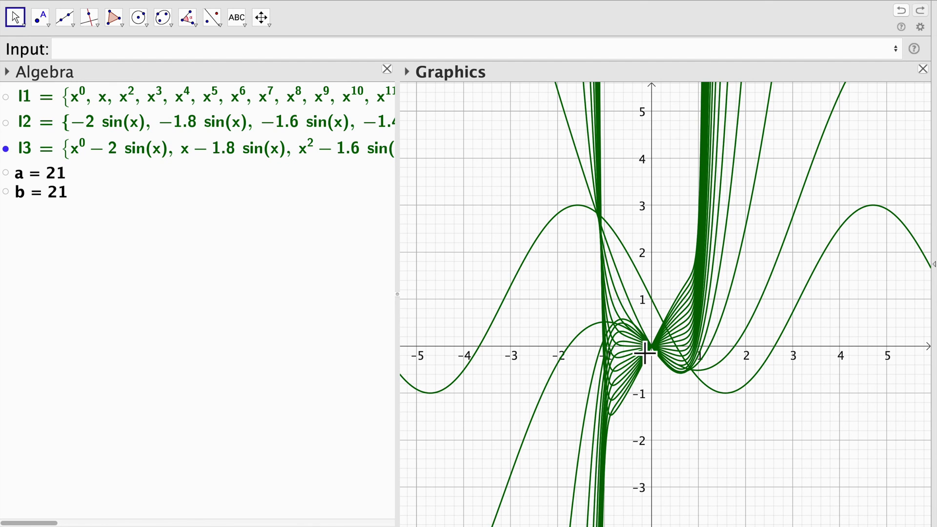
{"action": "left_click", "coordinate": [215, 150]}
{"action": "left_click", "coordinate": [50, 174]}
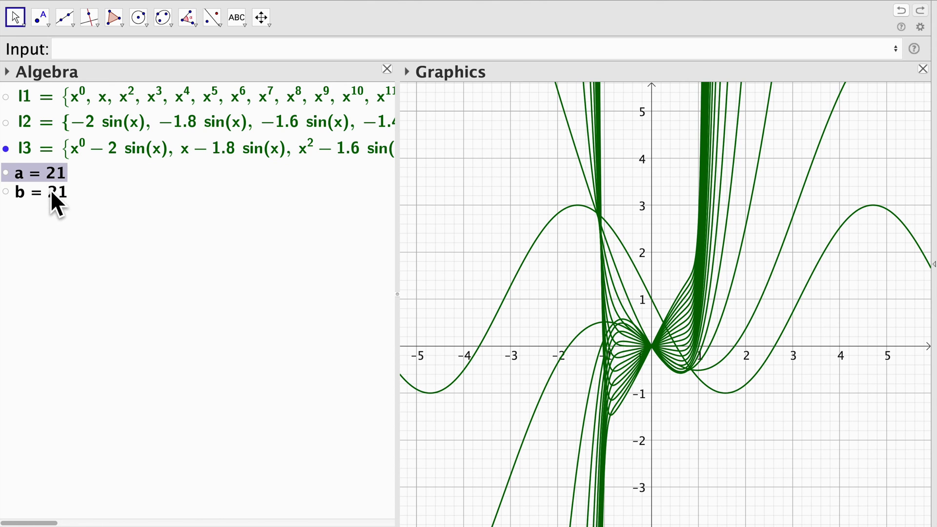
{"action": "left_click", "coordinate": [50, 191]}
{"action": "left_click", "coordinate": [199, 123]}
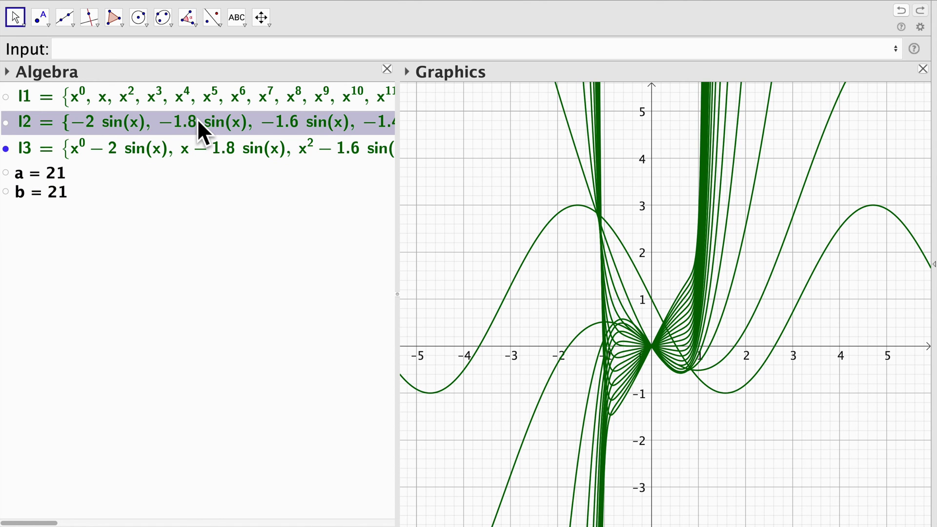
{"action": "double_click", "coordinate": [199, 123]}
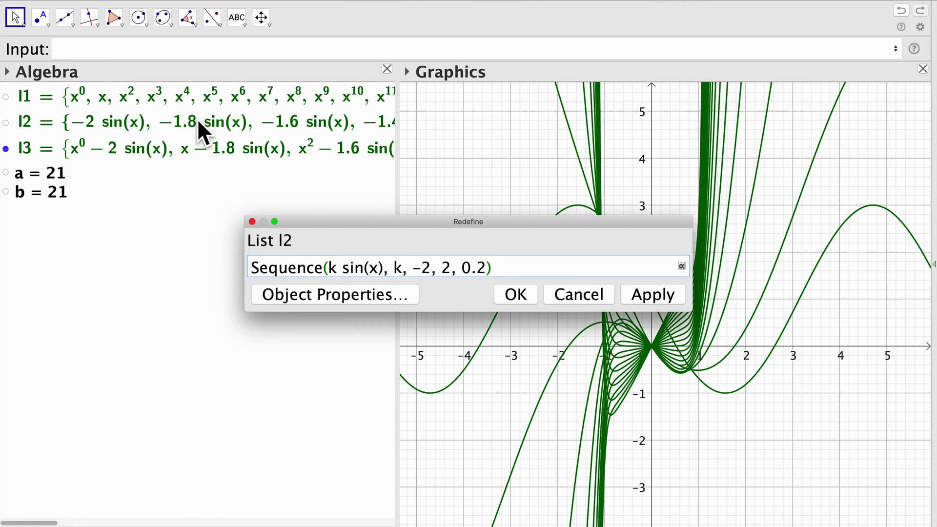
{"action": "left_click", "coordinate": [564, 293]}
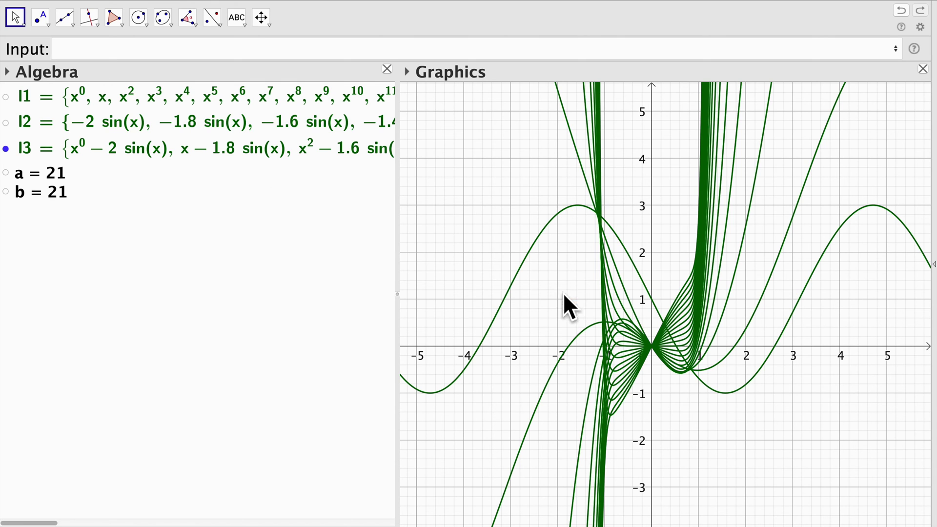
Hide the summed function list and delete all three lists and both length values
{"action": "left_click", "coordinate": [7, 149]}
{"action": "left_click", "coordinate": [517, 215]}
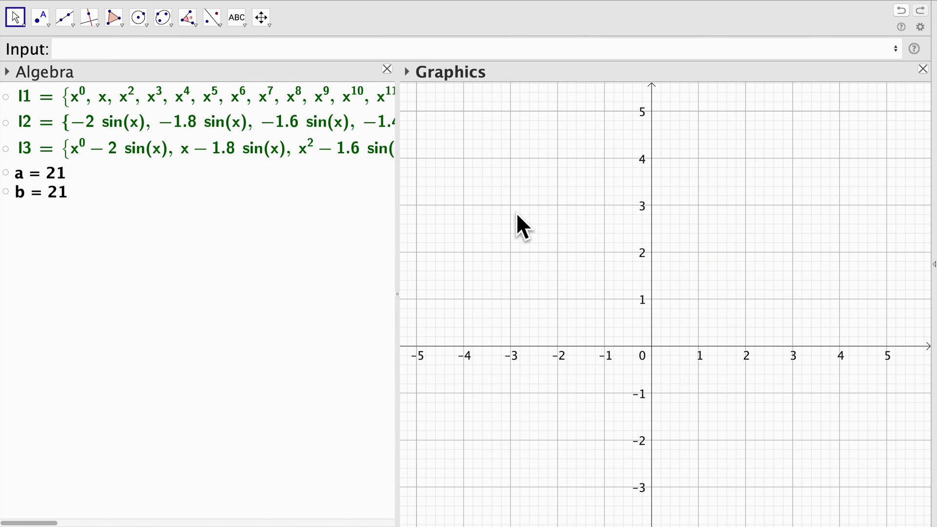
{"action": "left_click", "coordinate": [122, 97]}
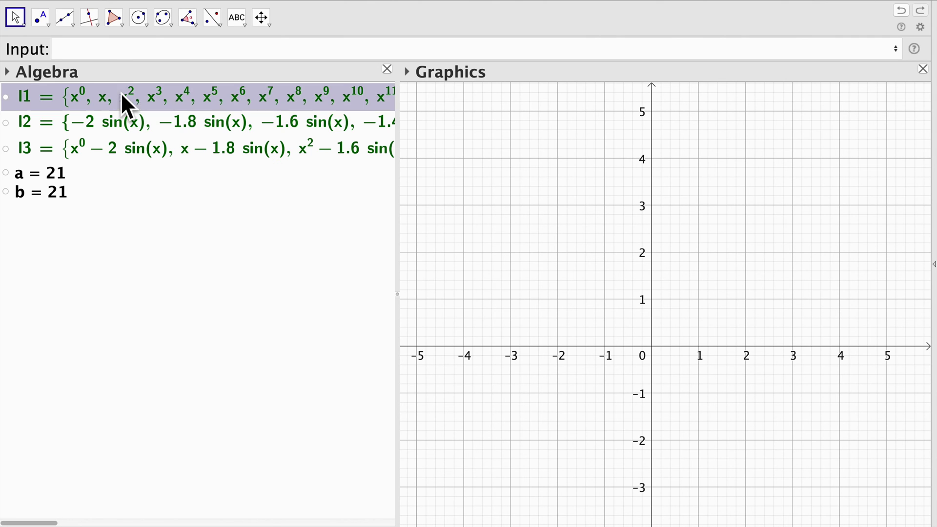
{"action": "left_click", "coordinate": [42, 190], "text": "shift"}
{"action": "key", "text": "Delete"}
{"action": "left_click", "coordinate": [571, 257]}
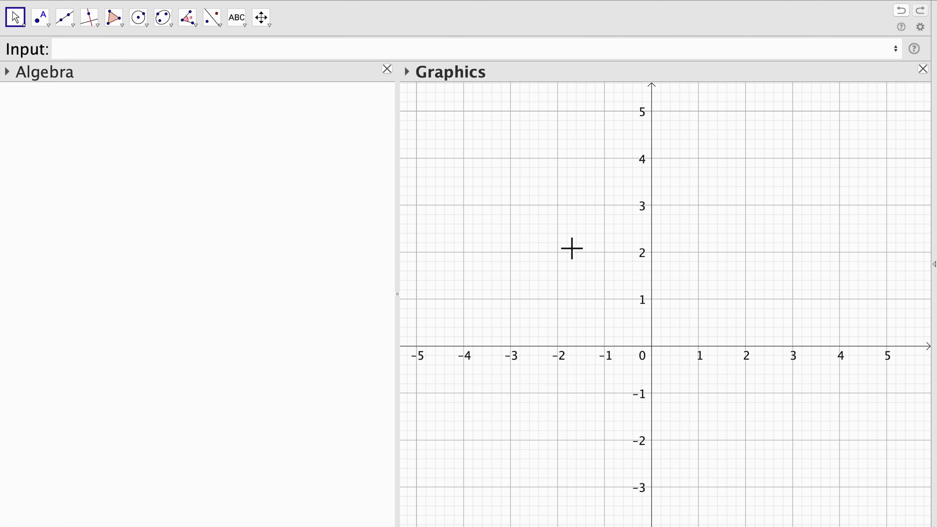
Start a four-argument Sequence command whose expression is a Polygon with first vertices (-1,-1) and (1,-1)
{"action": "left_click", "coordinate": [93, 54]}
{"action": "type", "text": "Seque"}
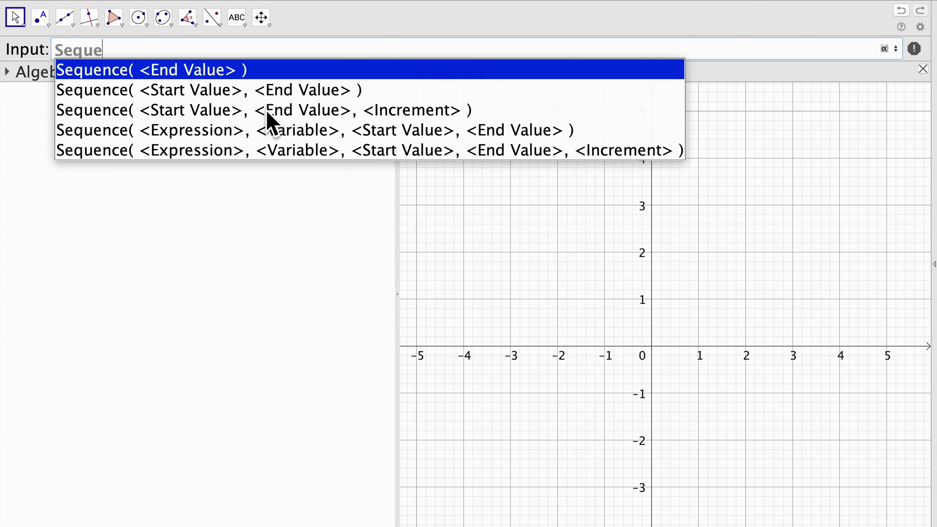
{"action": "key", "text": "Down"}
{"action": "left_click", "coordinate": [262, 136]}
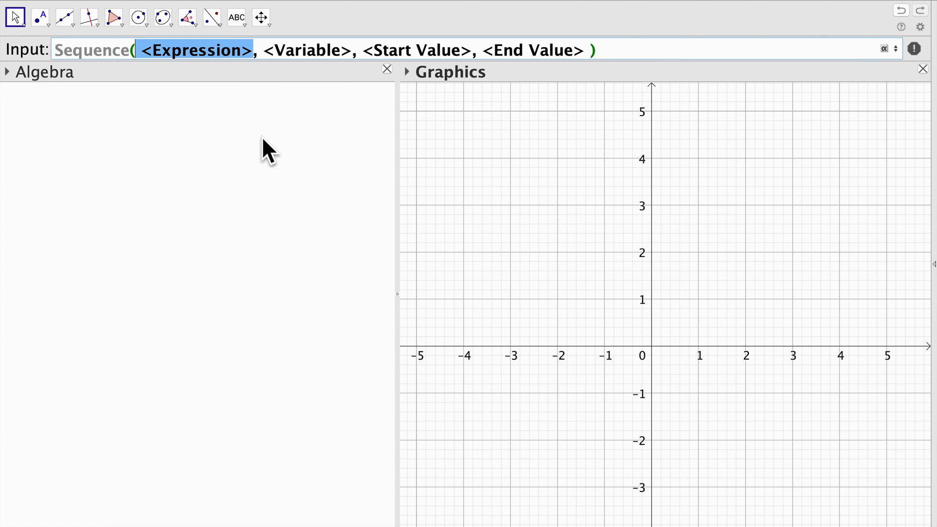
{"action": "type", "text": "Polygon"}
{"action": "key", "text": "Escape"}
{"action": "type", "text": "("}
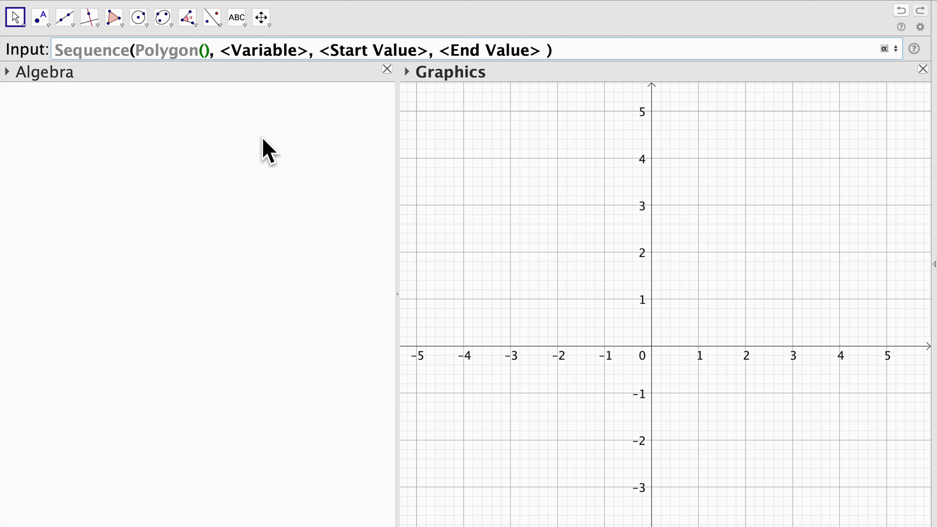
{"action": "type", "text": "("}
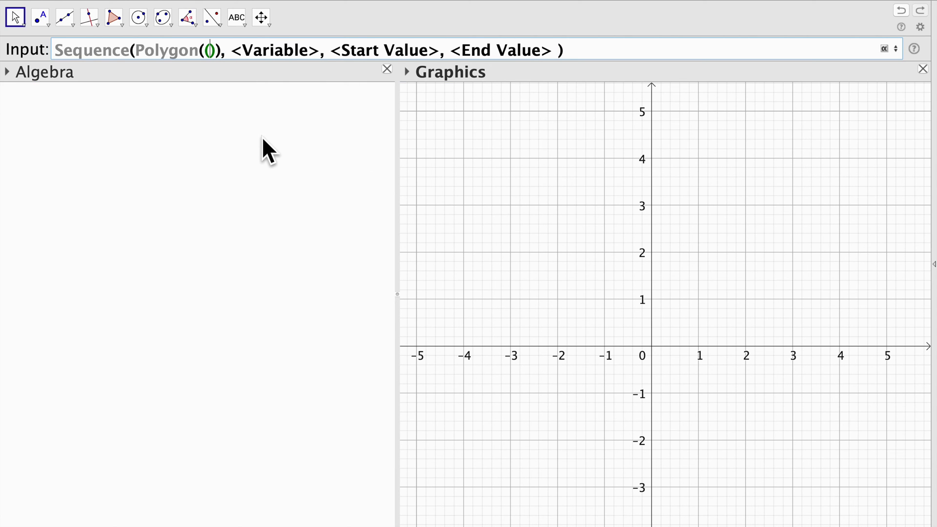
{"action": "type", "text": "-1,-1),("}
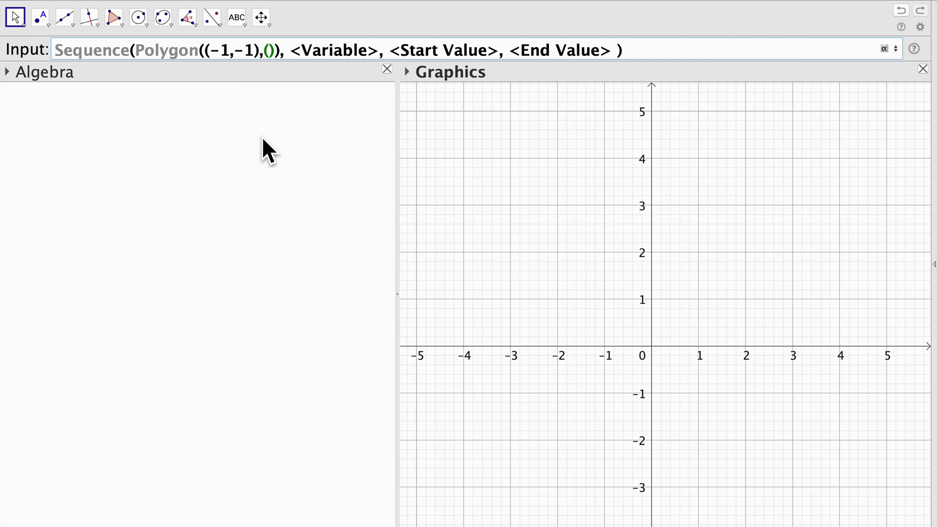
{"action": "type", "text": "1,-1),"}
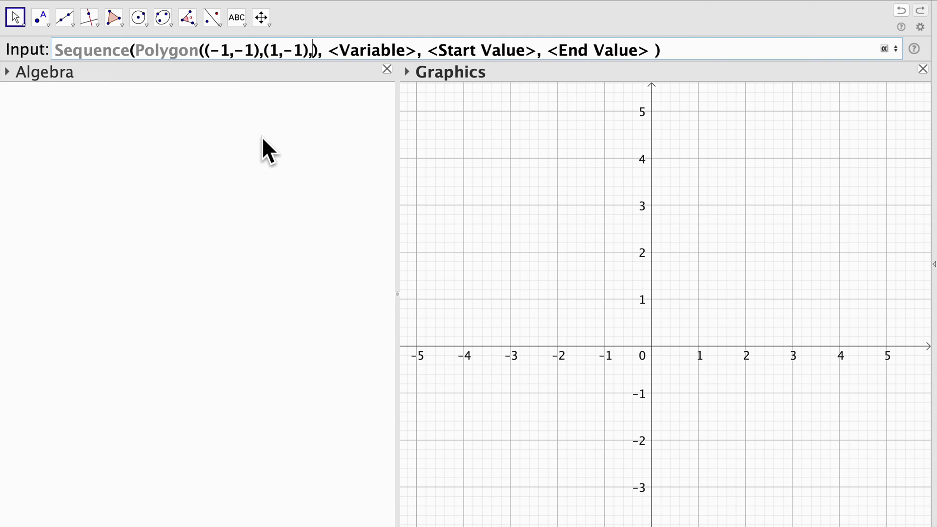
Use k as the polygon's vertex count, run k from 3 to 10 and create the list of regular polygons
{"action": "type", "text": "k"}
{"action": "key", "text": "Right"}
{"action": "key", "text": "Right"}
{"action": "key", "text": "Right"}
{"action": "type", "text": "k"}
{"action": "key", "text": "Right"}
{"action": "key", "text": "Right"}
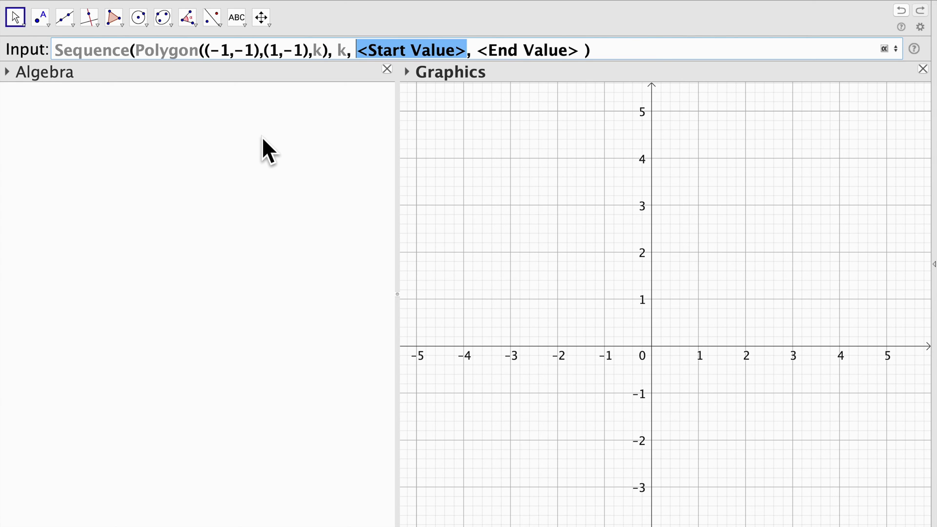
{"action": "type", "text": "3"}
{"action": "key", "text": "Right"}
{"action": "key", "text": "Right"}
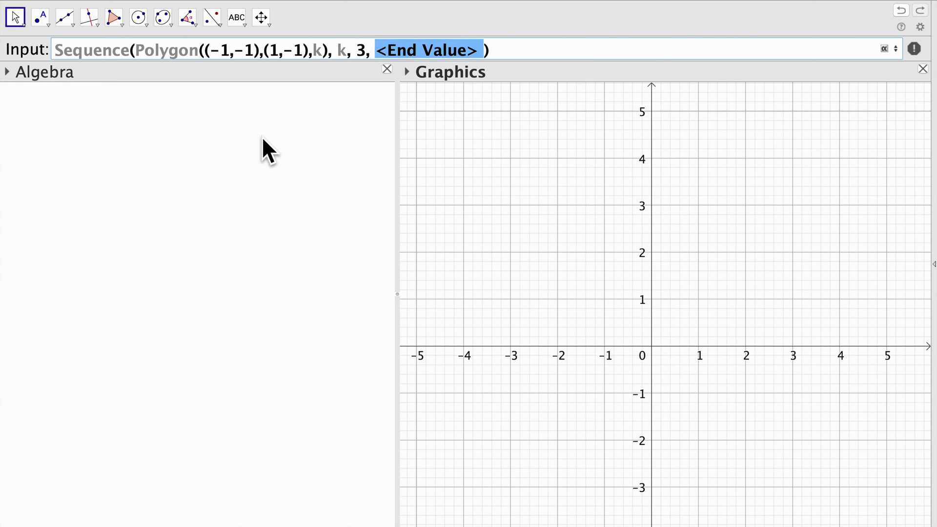
{"action": "type", "text": "10"}
{"action": "key", "text": "Return"}
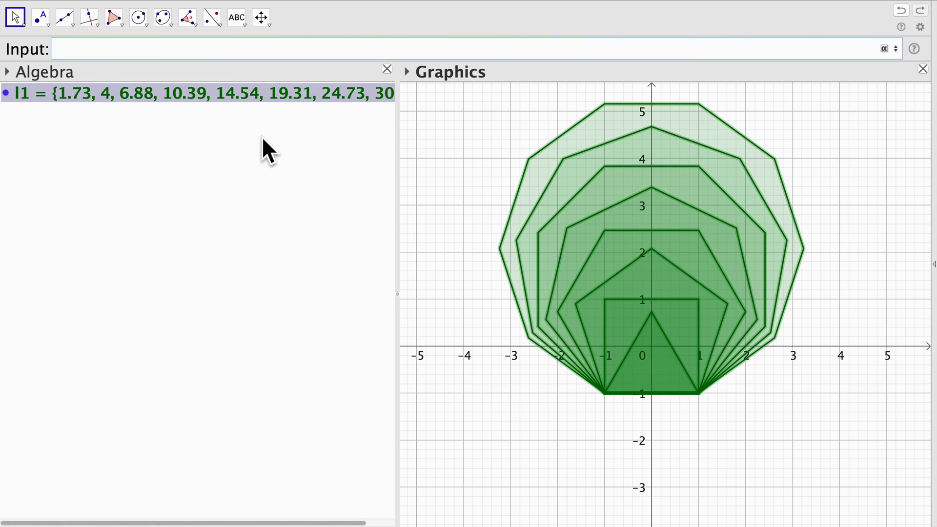
{"action": "left_click", "coordinate": [455, 281]}
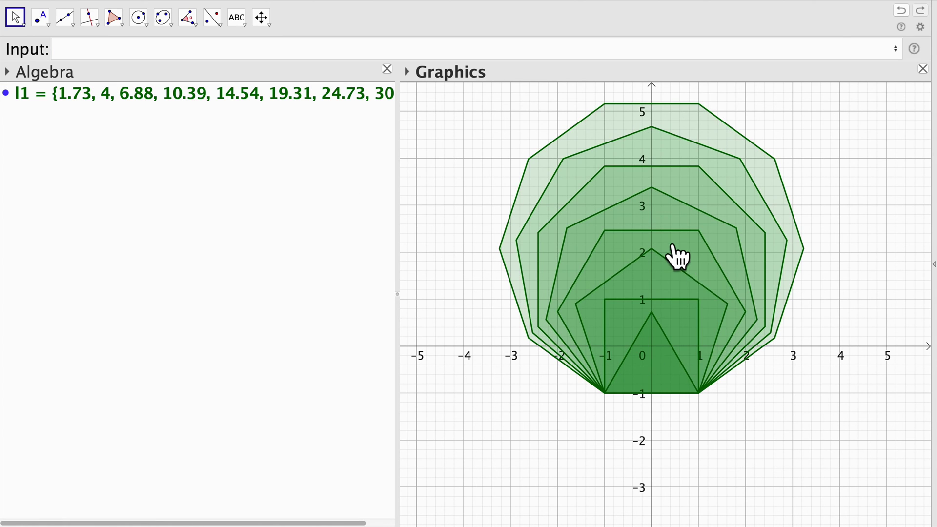
Redefine the polygon list l1 so its sequence ends at 20
{"action": "left_click", "coordinate": [326, 96]}
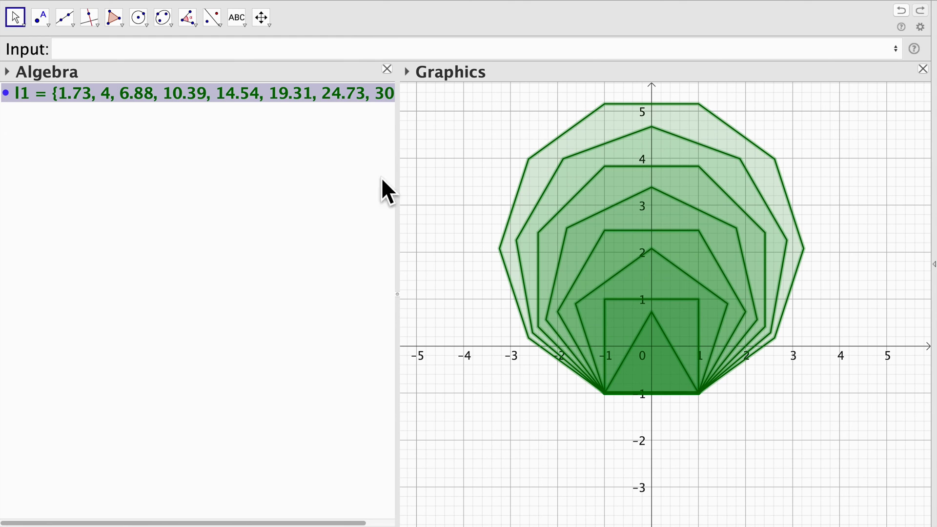
{"action": "left_click", "coordinate": [492, 280]}
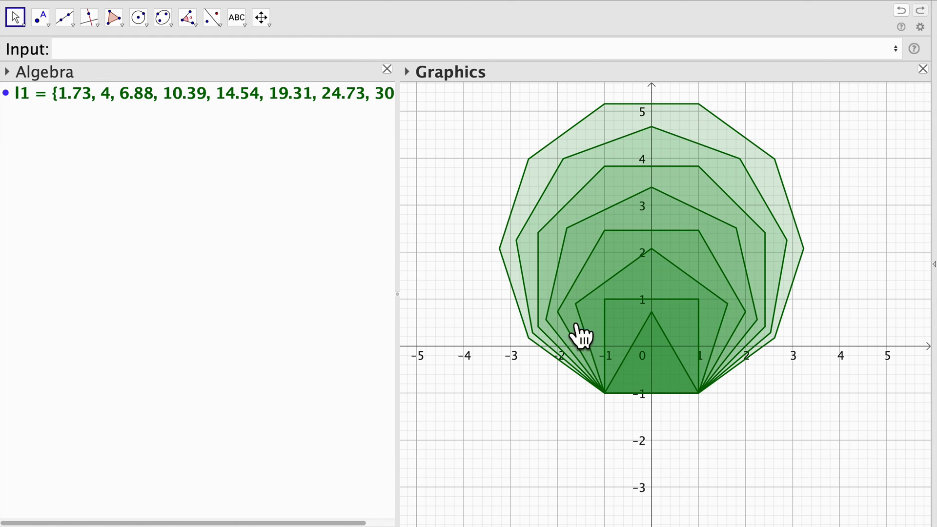
{"action": "scroll", "coordinate": [455, 291], "scroll_direction": "up", "scroll_amount": 2}
{"action": "scroll", "coordinate": [456, 292], "scroll_direction": "up", "scroll_amount": 3}
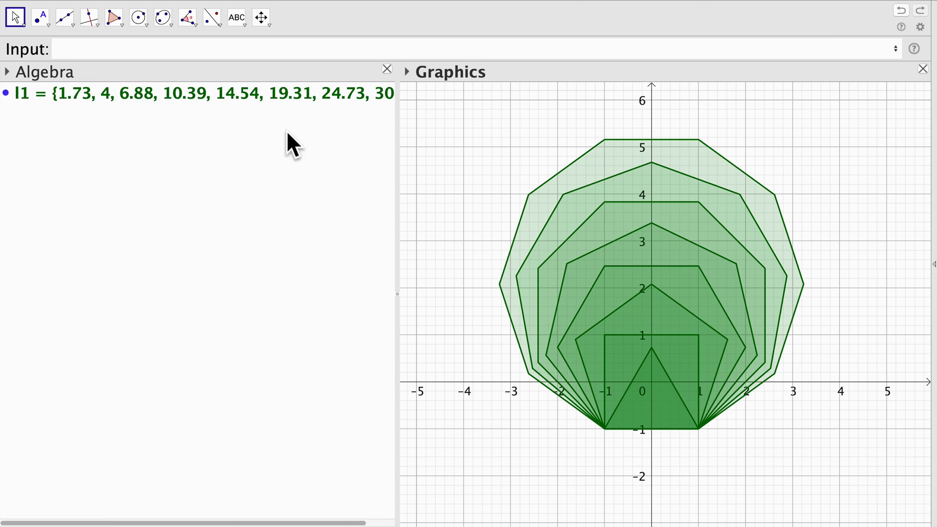
{"action": "left_click", "coordinate": [213, 97]}
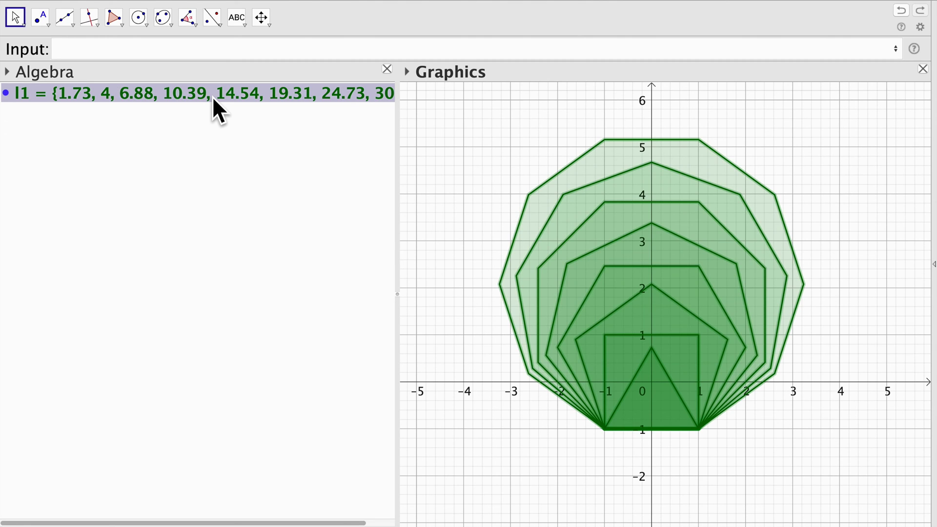
{"action": "double_click", "coordinate": [213, 98]}
{"action": "left_click", "coordinate": [605, 269]}
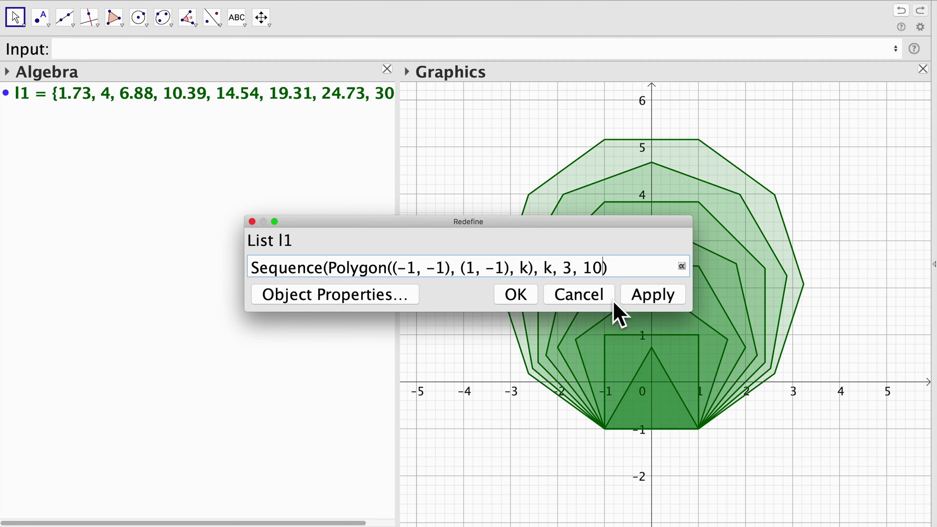
{"action": "type", "text": "2"}
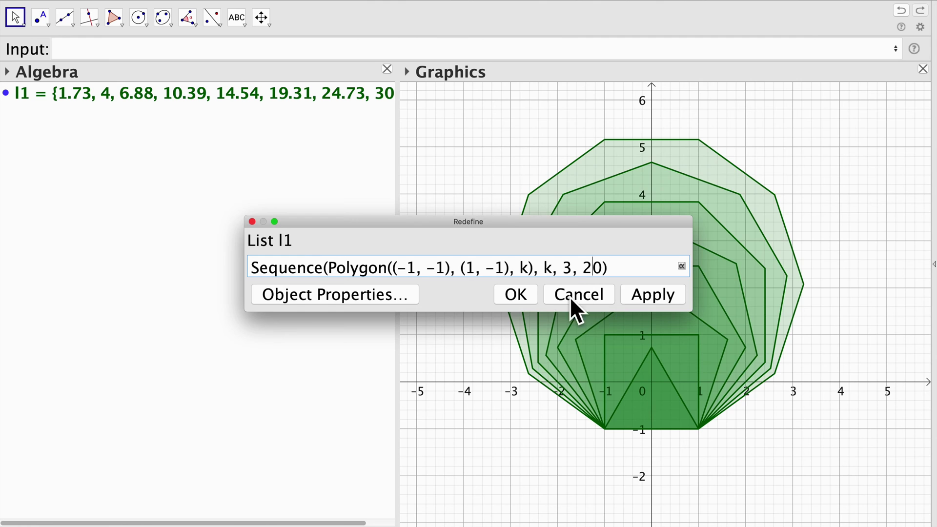
{"action": "left_click", "coordinate": [526, 294]}
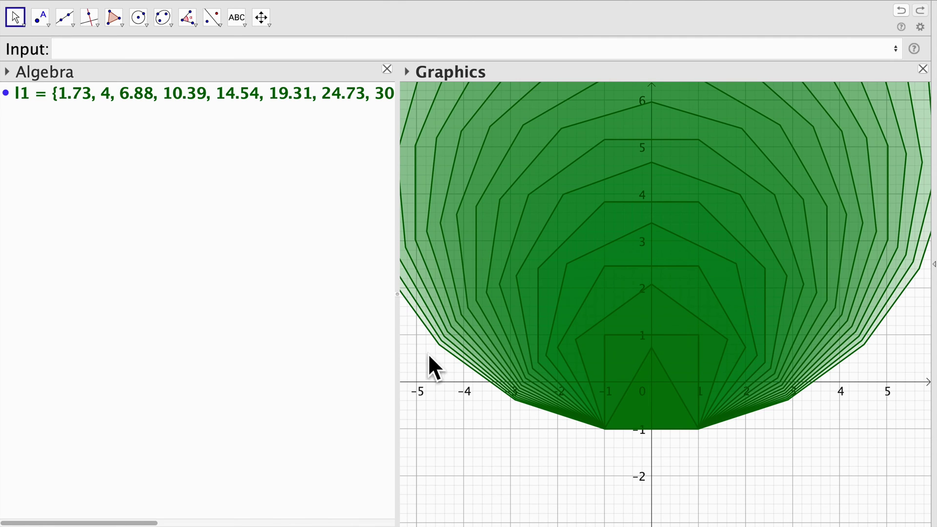
Examine the extended list of nested polygons and its definition across its full extent in the graphics view
{"action": "left_click_drag", "start_coordinate": [429, 354], "coordinate": [451, 413]}
{"action": "scroll", "coordinate": [676, 286], "scroll_direction": "down", "scroll_amount": 1}
{"action": "scroll", "coordinate": [677, 285], "scroll_direction": "down", "scroll_amount": 3}
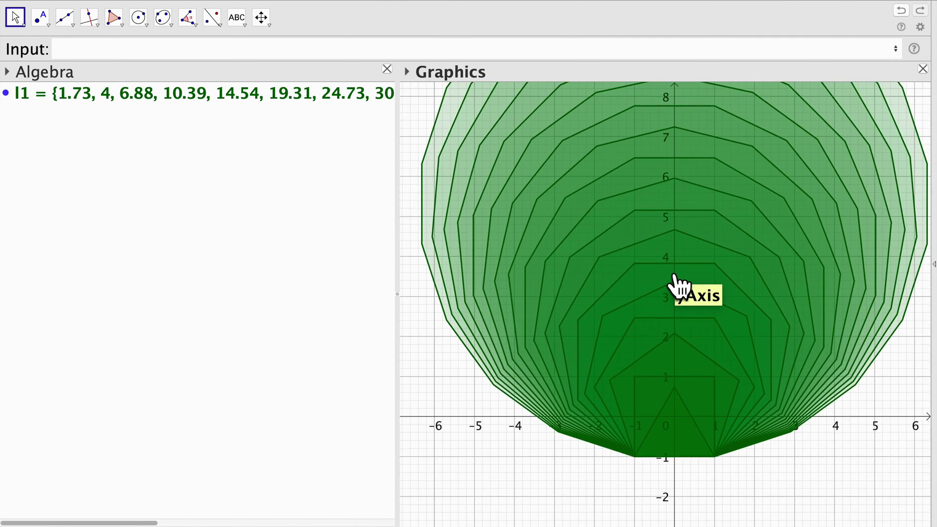
{"action": "left_click_drag", "start_coordinate": [486, 341], "coordinate": [465, 364]}
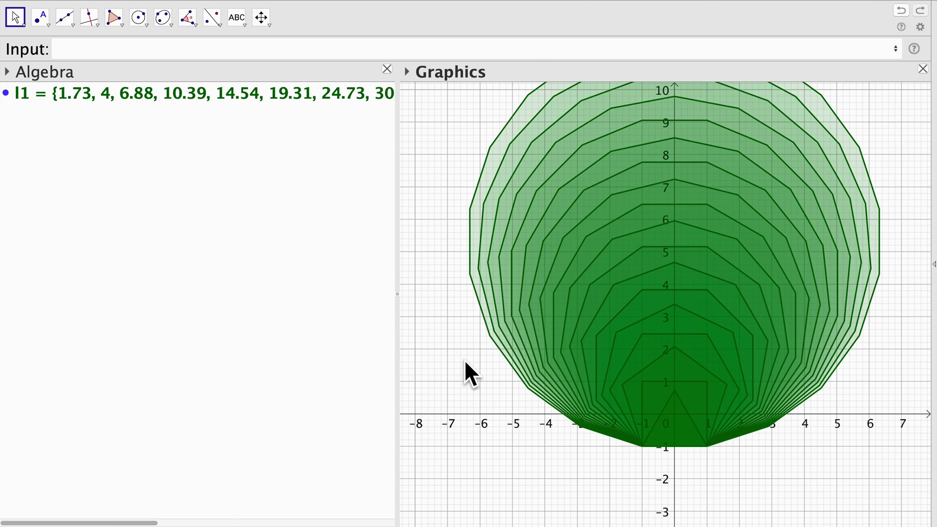
{"action": "scroll", "coordinate": [643, 290], "scroll_direction": "down", "scroll_amount": 1}
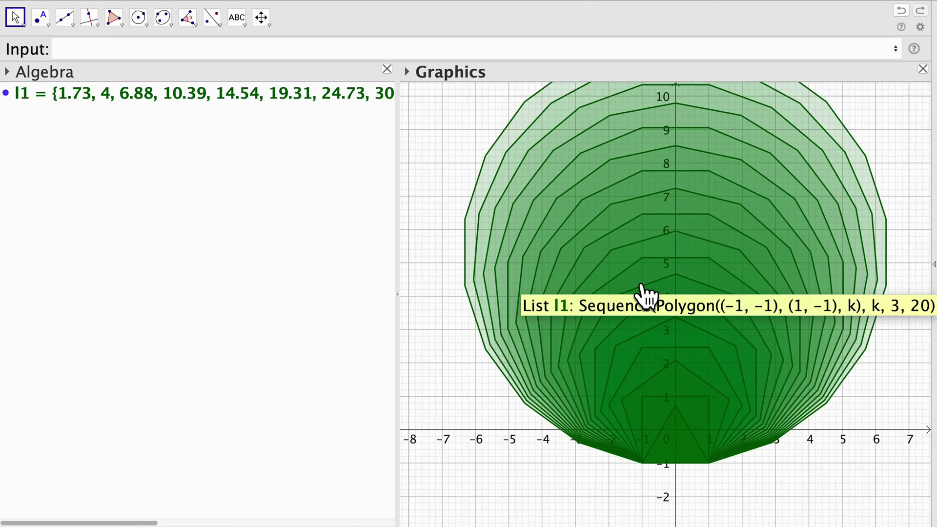
{"action": "scroll", "coordinate": [680, 293], "scroll_direction": "up", "scroll_amount": 1}
{"action": "scroll", "coordinate": [680, 293], "scroll_direction": "down", "scroll_amount": 1}
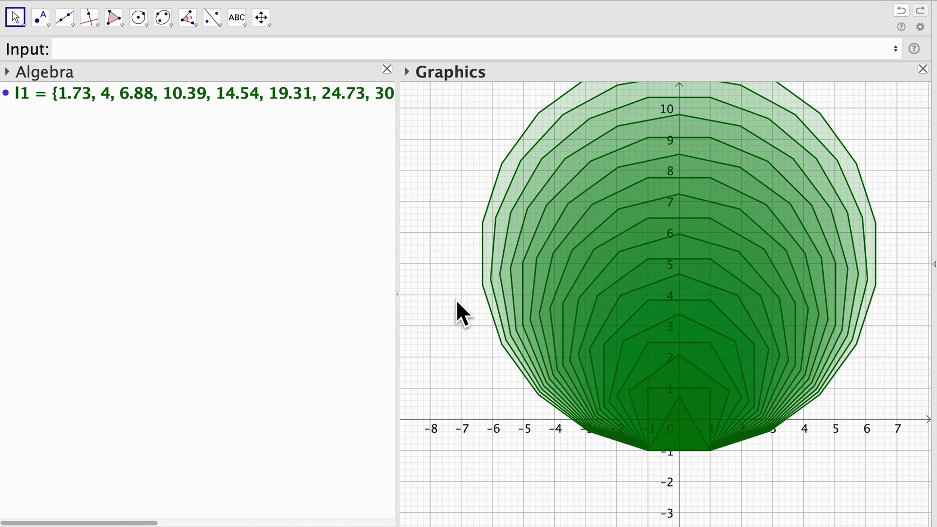
Delete the polygon list l1
{"action": "left_click", "coordinate": [219, 100]}
{"action": "key", "text": "Delete"}
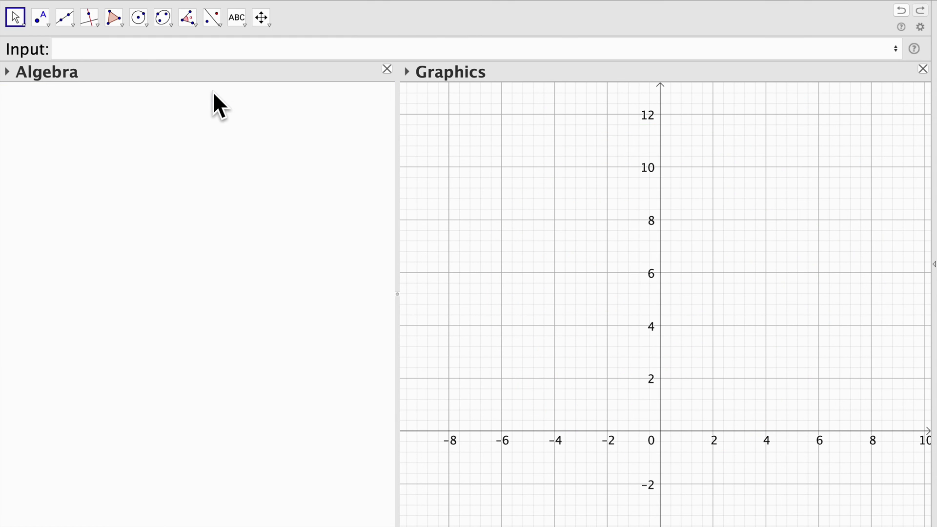
Start a Sequence command with a second Sequence nested inside it as its expression
{"action": "left_click", "coordinate": [147, 51]}
{"action": "type", "text": "Se"}
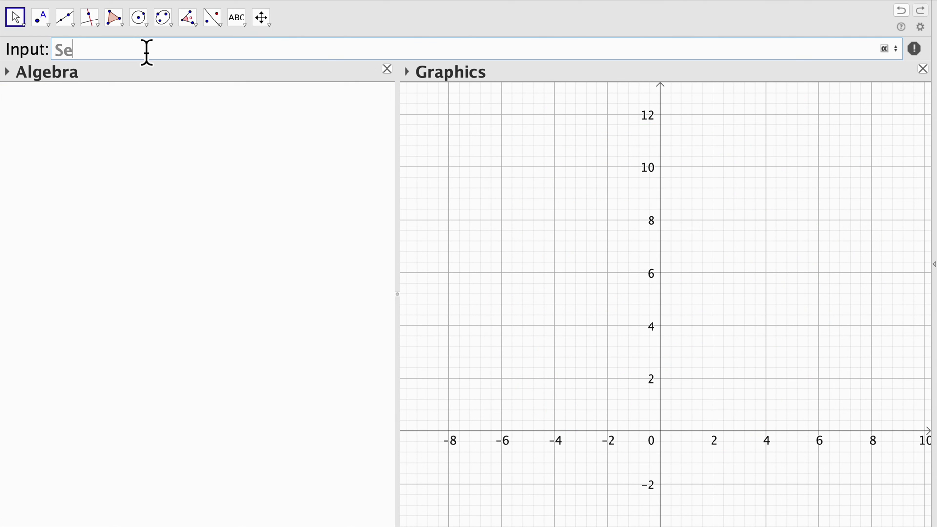
{"action": "type", "text": "quen"}
{"action": "key", "text": "Down"}
{"action": "key", "text": "Down"}
{"action": "key", "text": "Down"}
{"action": "key", "text": "Up"}
{"action": "key", "text": "Up"}
{"action": "key", "text": "Up"}
{"action": "key", "text": "Return"}
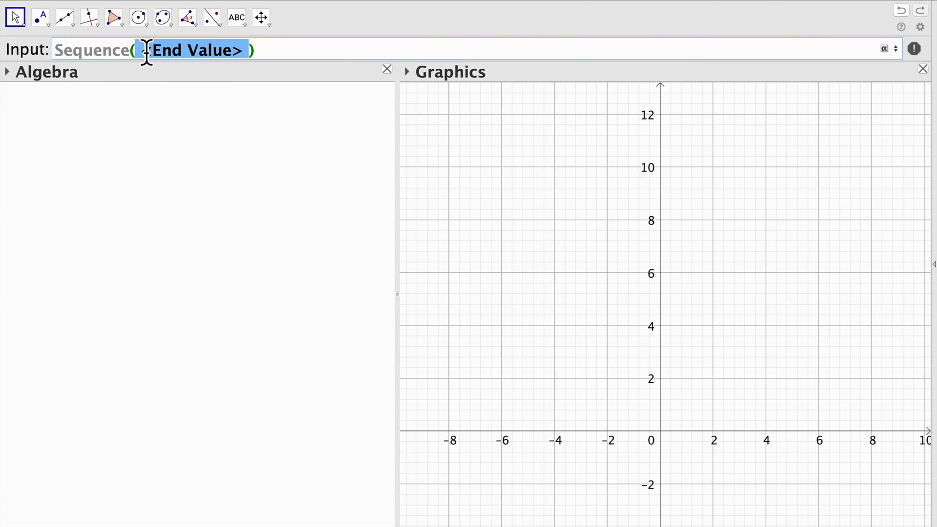
{"action": "type", "text": "Sequence(Seq"}
{"action": "key", "text": "Return"}
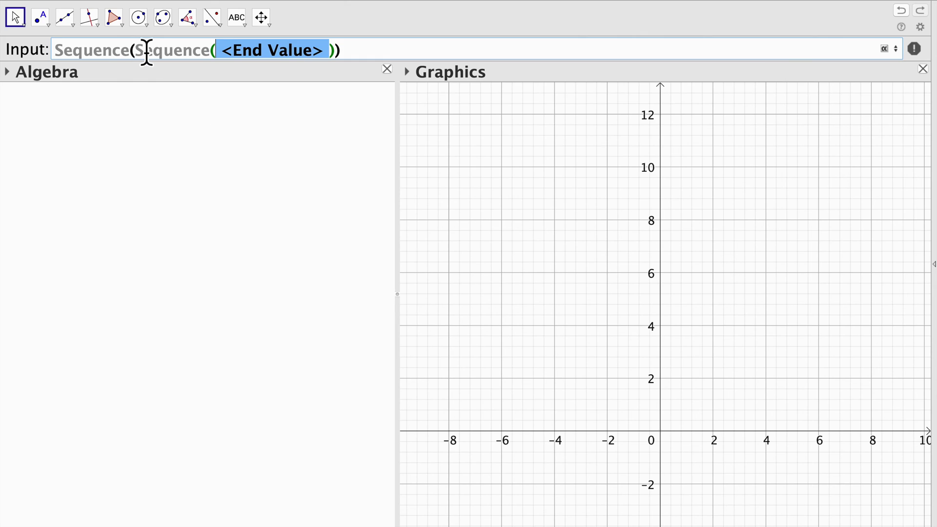
Fill the inner Sequence with the point (j,k), variable k and the range -4 to 4
{"action": "type", "text": "(i"}
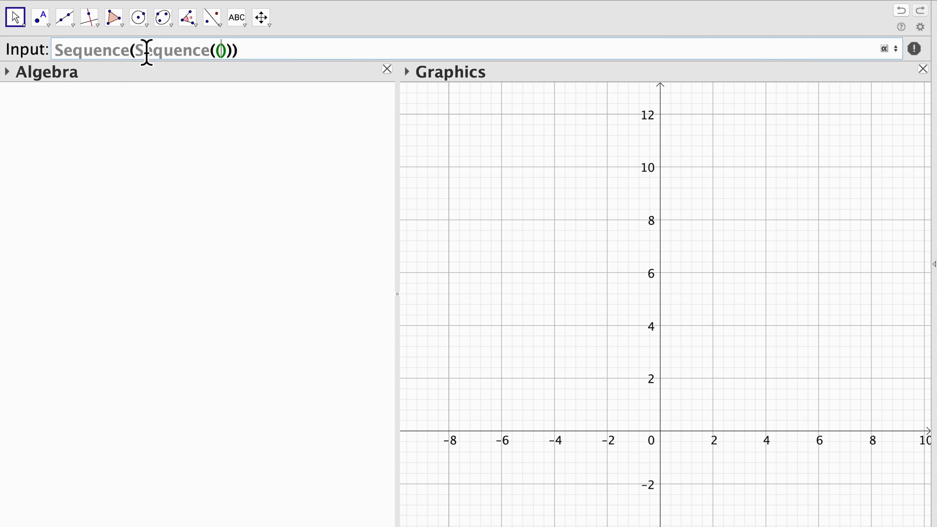
{"action": "key", "text": "BackSpace"}
{"action": "type", "text": "j,k"}
{"action": "type", "text": "),"}
{"action": "type", "text": "k,"}
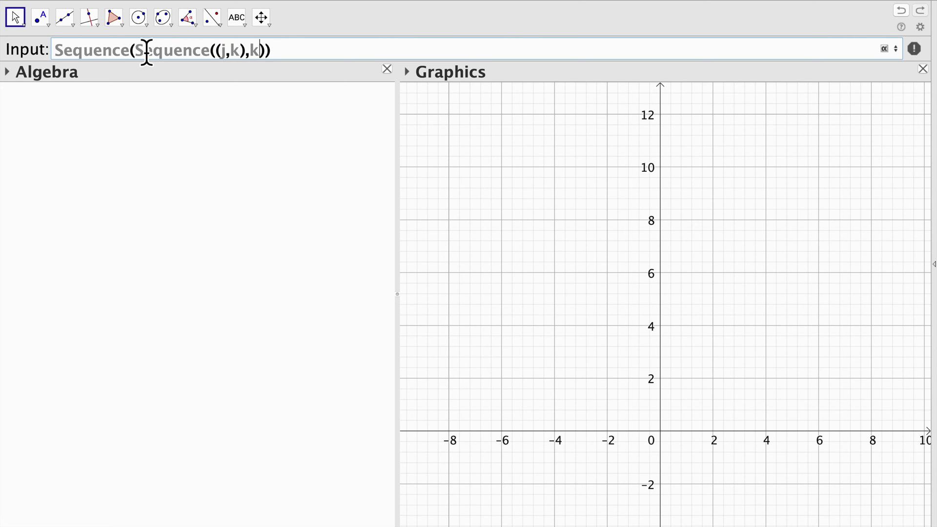
{"action": "type", "text": "0"}
{"action": "key", "text": "BackSpace"}
{"action": "type", "text": "-4,4),"}
Change the inner Sequence's variable to j, keeping the point expression and range
{"action": "key", "text": "Left"}
{"action": "key", "text": "Left"}
{"action": "key", "text": "Left"}
{"action": "key", "text": "Left"}
{"action": "key", "text": "Left"}
{"action": "key", "text": "Left"}
{"action": "key", "text": "Left"}
{"action": "key", "text": "BackSpace"}
{"action": "type", "text": "j"}
{"action": "key", "text": "Right"}
{"action": "key", "text": "Right"}
{"action": "key", "text": "Right"}
{"action": "key", "text": "Right"}
{"action": "key", "text": "Right"}
{"action": "key", "text": "Right"}
{"action": "key", "text": "Right"}
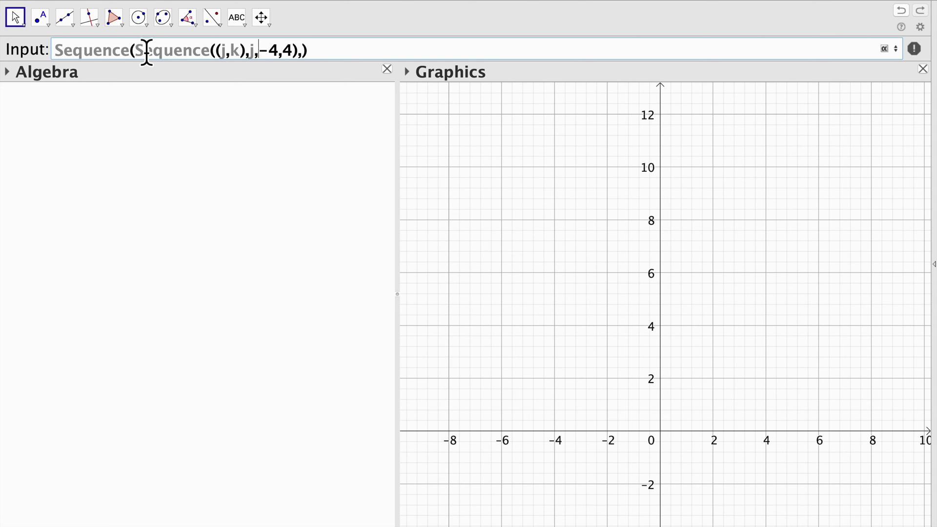
Run the outer Sequence over k from -4 to 4 and create the grid of points
{"action": "type", "text": "k,-4,4"}
{"action": "key", "text": "Return"}
{"action": "left_click", "coordinate": [476, 354]}
{"action": "left_click_drag", "start_coordinate": [505, 386], "coordinate": [520, 283]}
{"action": "scroll", "coordinate": [674, 340], "scroll_direction": "up", "scroll_amount": 5}
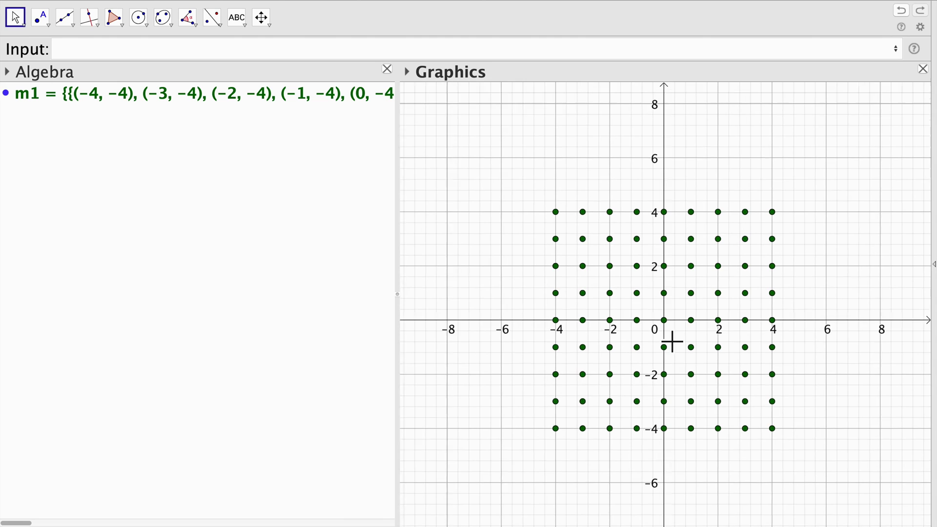
{"action": "scroll", "coordinate": [673, 342], "scroll_direction": "down", "scroll_amount": 1}
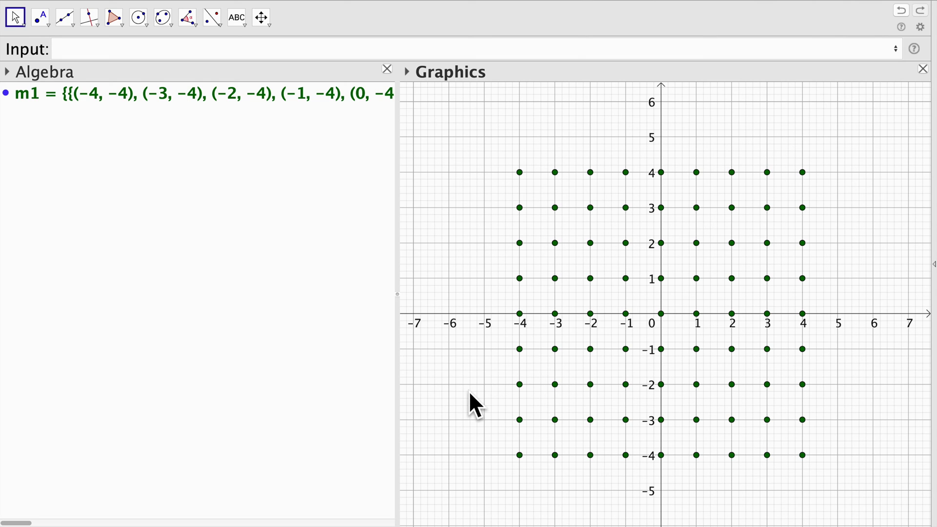
{"action": "left_click", "coordinate": [104, 94]}
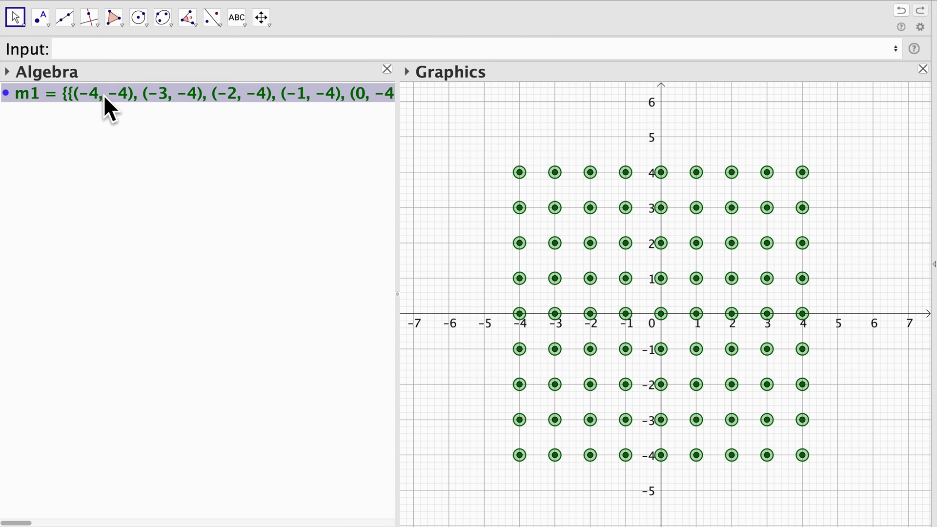
{"action": "left_click", "coordinate": [477, 245]}
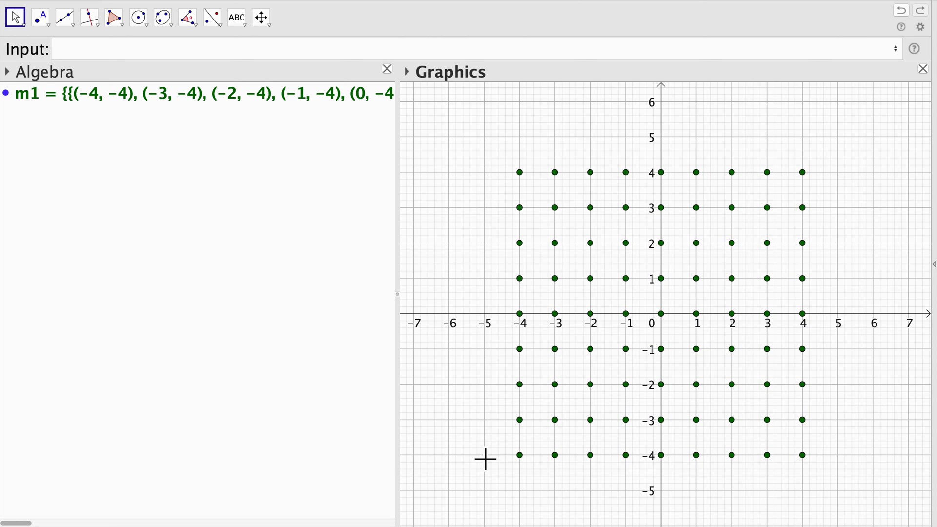
Extract the element in row 1, column 1 of matrix m1 as a point
{"action": "left_click", "coordinate": [130, 55]}
{"action": "type", "text": "Elem"}
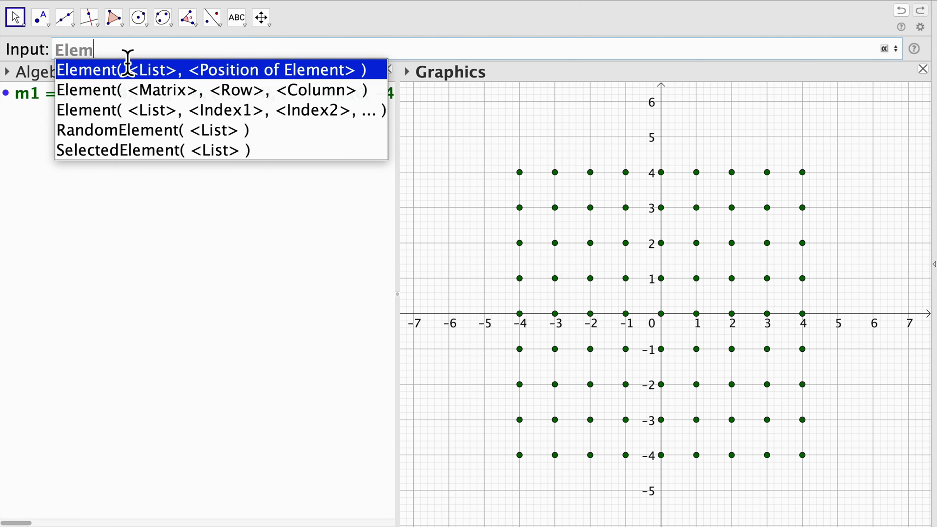
{"action": "key", "text": "Down"}
{"action": "left_click", "coordinate": [142, 93]}
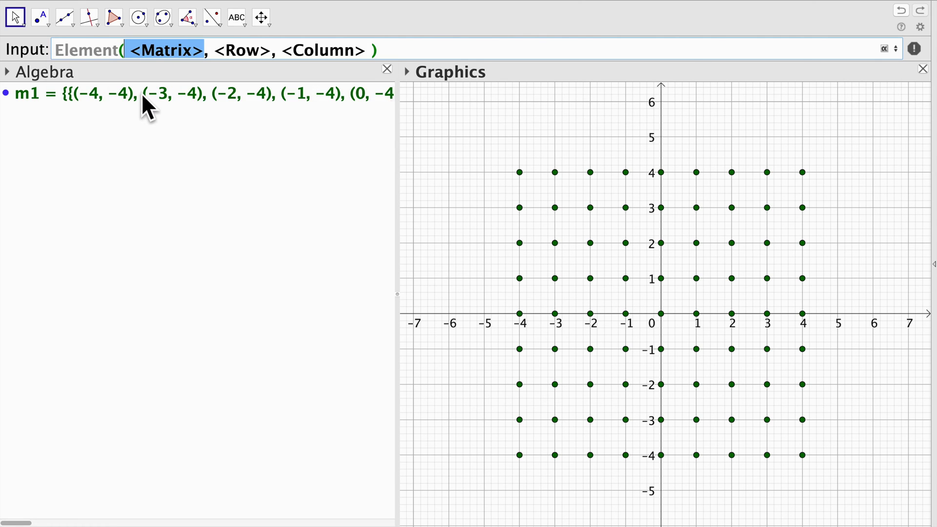
{"action": "type", "text": "m1"}
{"action": "key", "text": "Tab"}
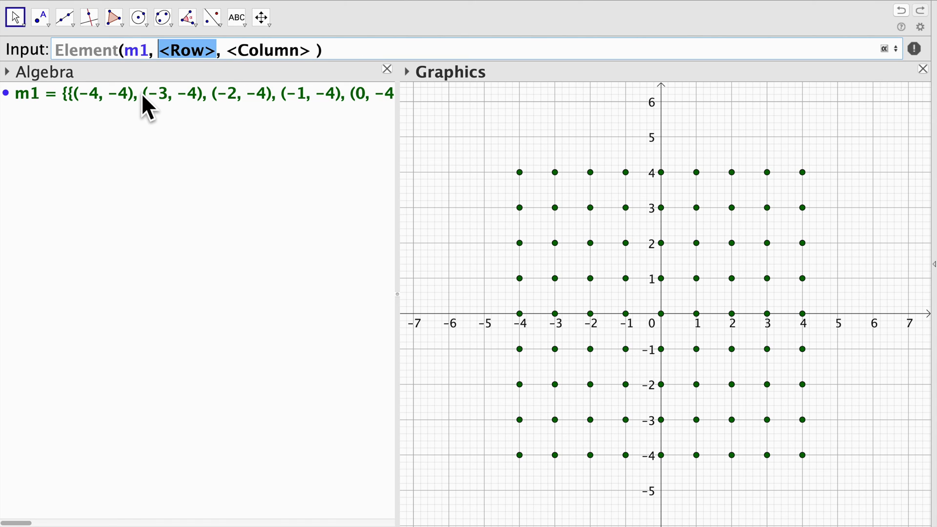
{"action": "type", "text": "1"}
{"action": "key", "text": "Tab"}
{"action": "type", "text": "1"}
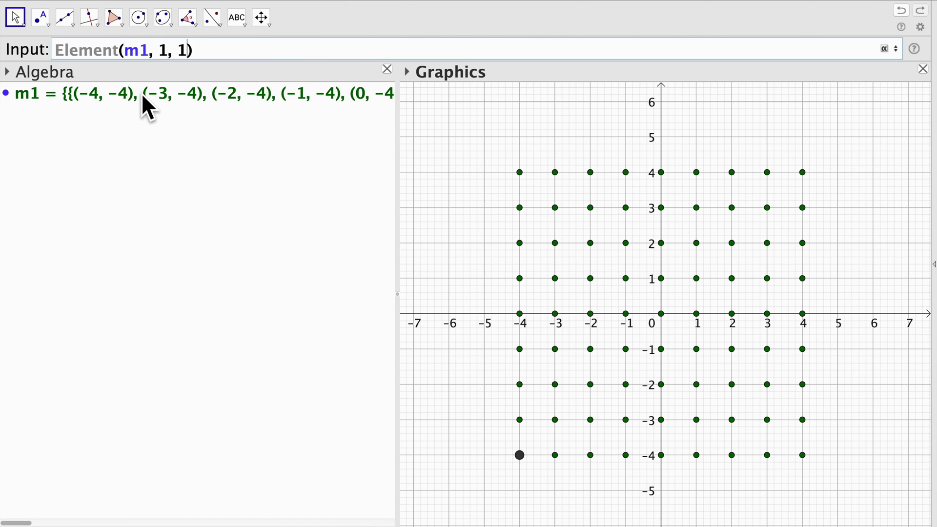
{"action": "key", "text": "Return"}
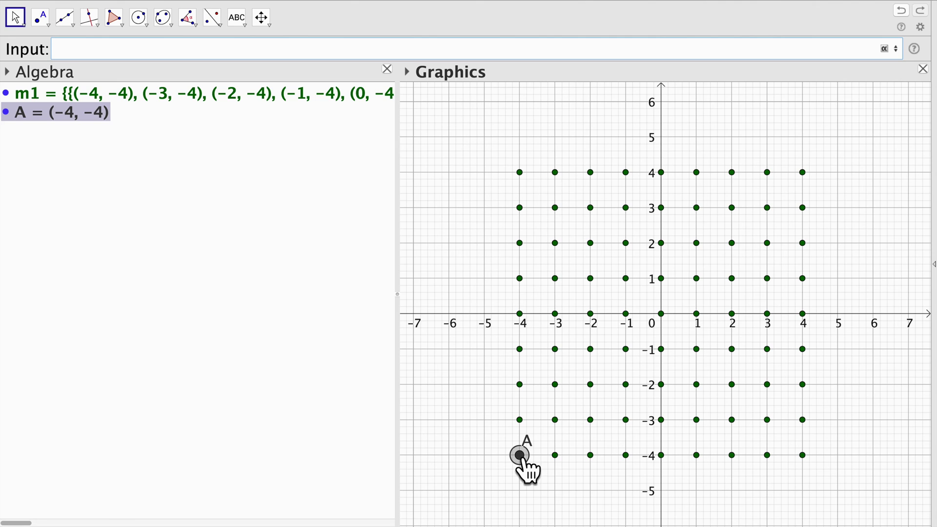
Redefine point A as the element in row 2, column 1 of m1
{"action": "double_click", "coordinate": [57, 113]}
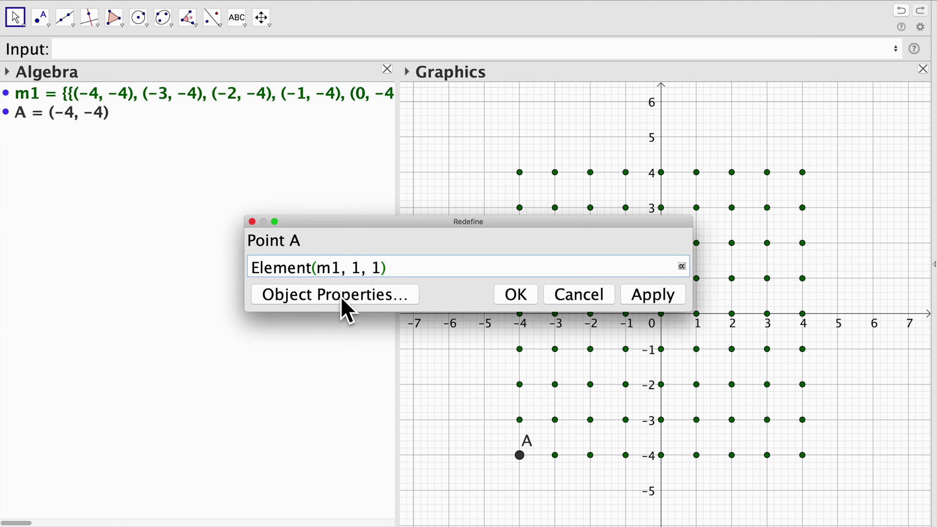
{"action": "key", "text": "Left"}
{"action": "key", "text": "BackSpace"}
{"action": "type", "text": "2"}
{"action": "key", "text": "Return"}
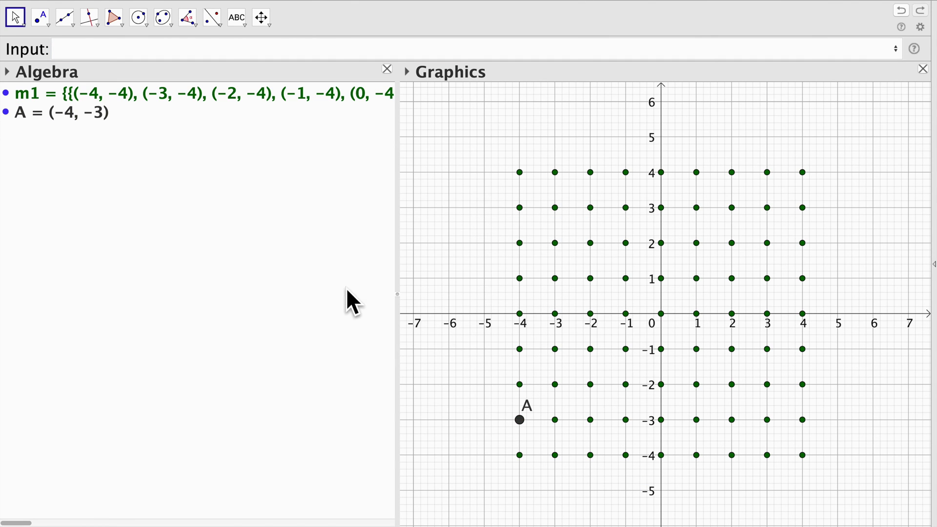
Delete point A
{"action": "left_click", "coordinate": [520, 420]}
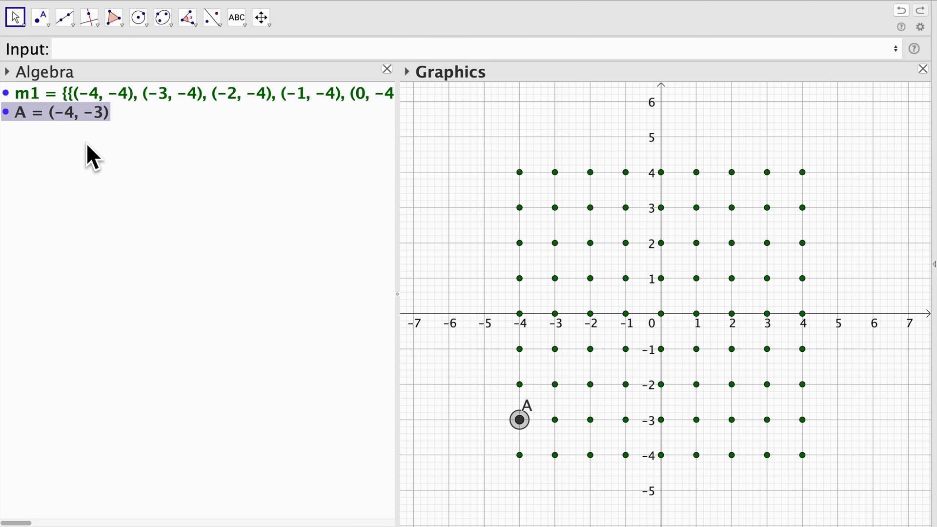
{"action": "left_click", "coordinate": [57, 113]}
{"action": "key", "text": "Delete"}
Start a Sequence command with an empty second Sequence nested inside it as its expression
{"action": "left_click", "coordinate": [104, 58]}
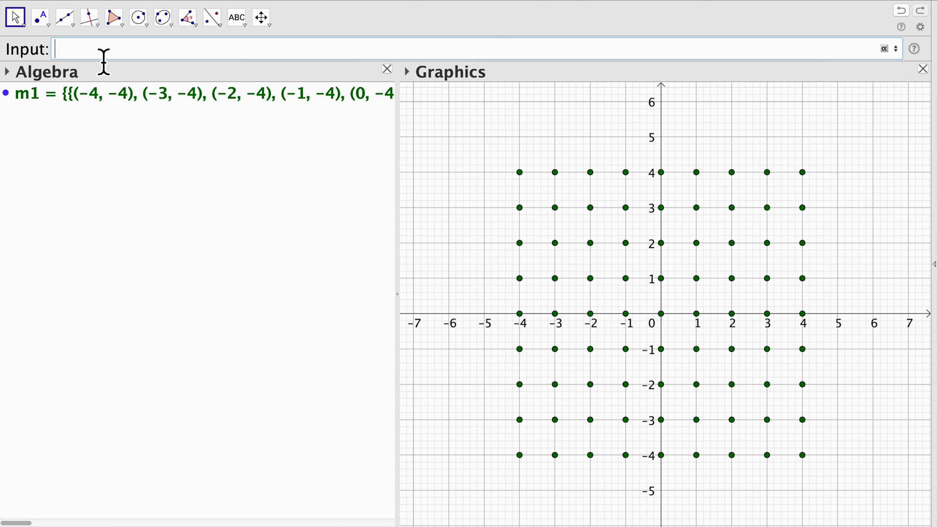
{"action": "left_click", "coordinate": [151, 62]}
{"action": "type", "text": "Sequ"}
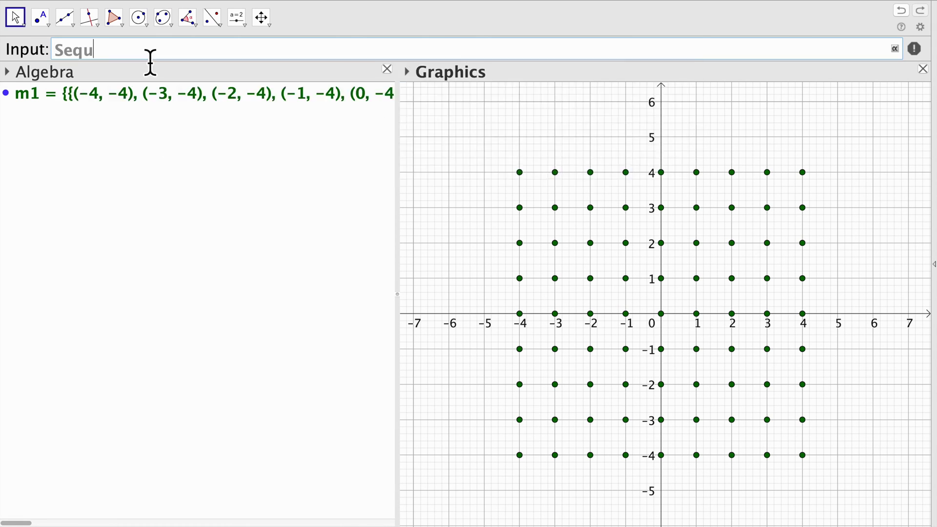
{"action": "key", "text": "Return"}
{"action": "type", "text": "Seq"}
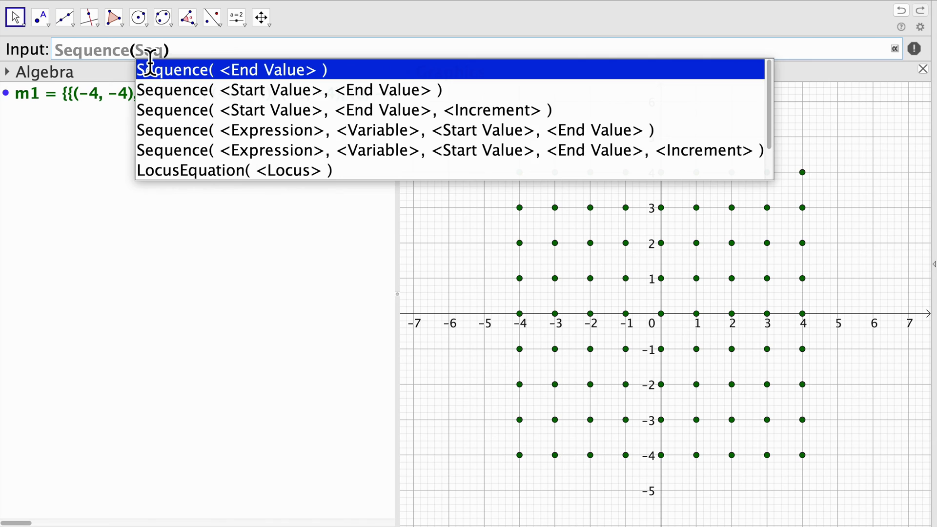
{"action": "key", "text": "Return"}
{"action": "key", "text": "BackSpace"}
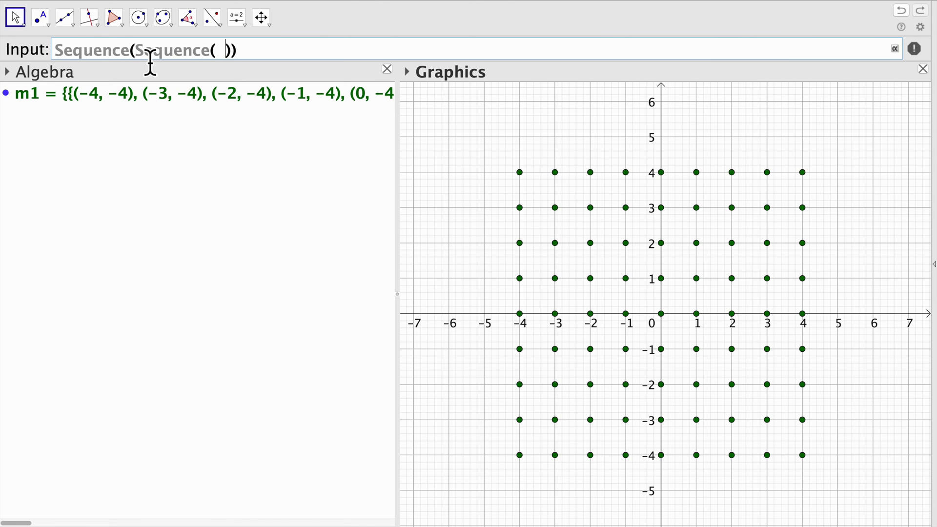
Make the inner expression a Circle whose centre is a row-and-column Element of matrix m1
{"action": "type", "text": "Circle"}
{"action": "key", "text": "Escape"}
{"action": "type", "text": "("}
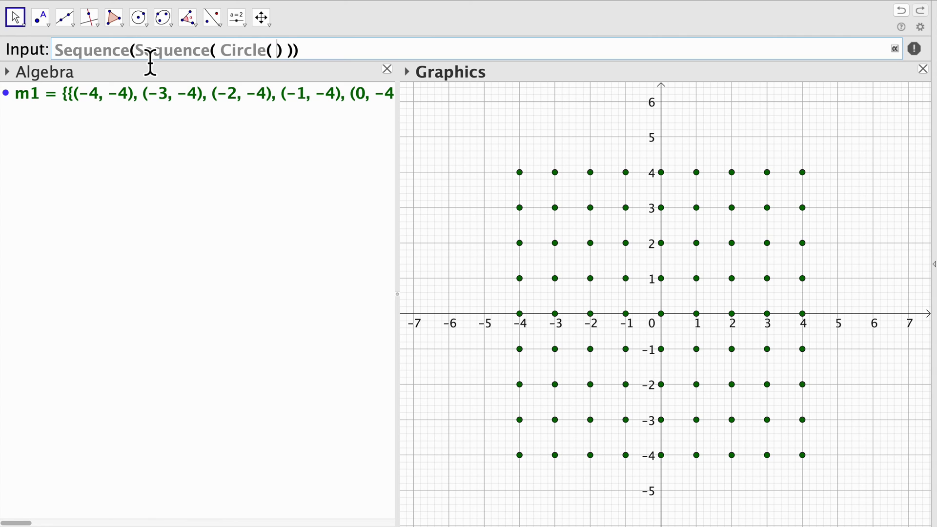
{"action": "type", "text": "Ele,"}
{"action": "key", "text": "BackSpace"}
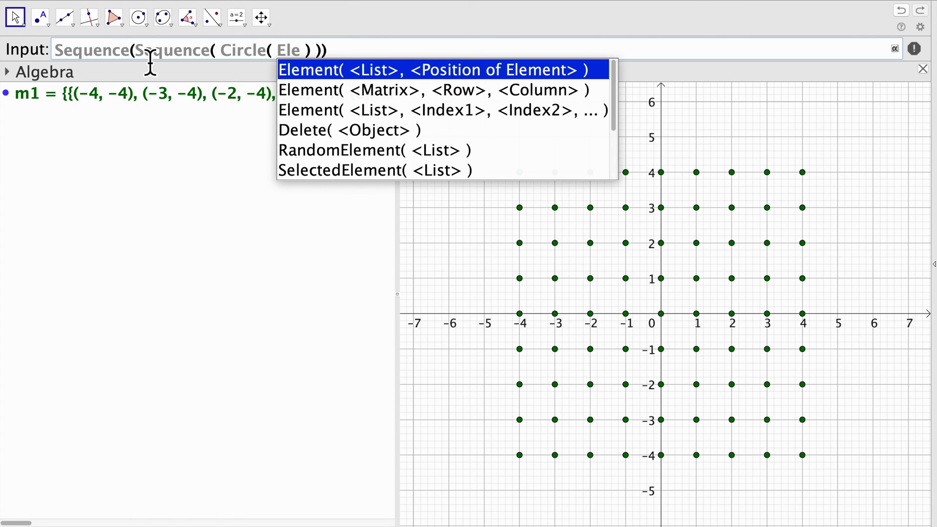
{"action": "left_click", "coordinate": [361, 90]}
{"action": "type", "text": "m1"}
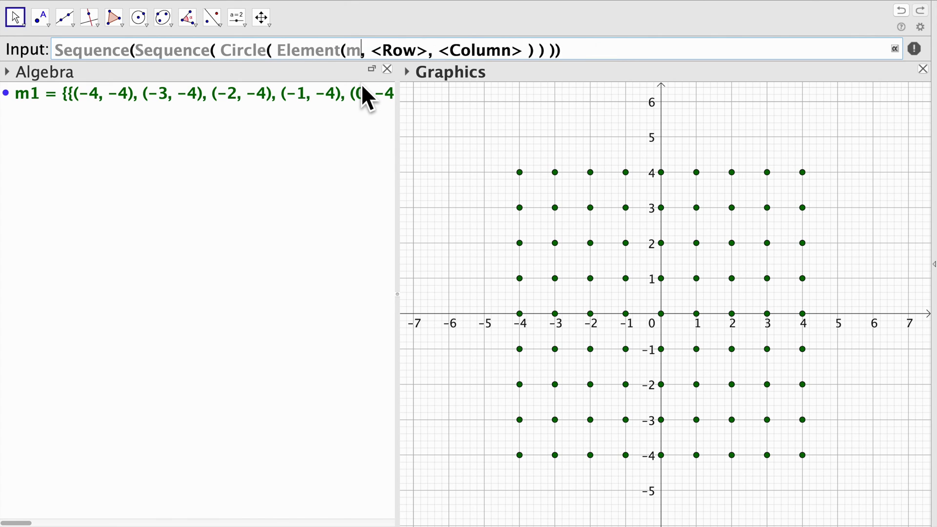
Complete the circle with element row j, column k and radius 0.5, and make j the inner Sequence's variable
{"action": "key", "text": "Tab"}
{"action": "type", "text": "j"}
{"action": "key", "text": "Tab"}
{"action": "type", "text": "k"}
{"action": "key", "text": "Right"}
{"action": "type", "text": ", 0.5"}
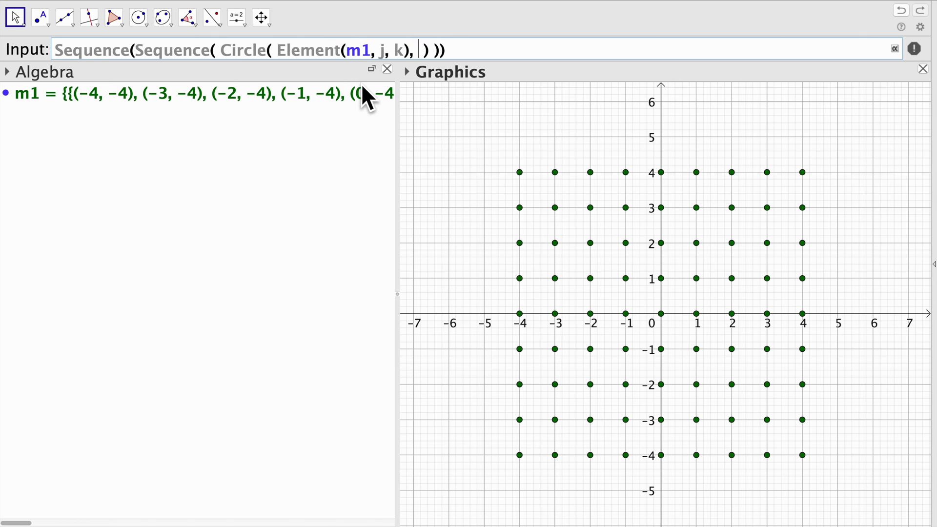
{"action": "key", "text": "Right"}
{"action": "type", "text": ", j"}
{"action": "type", "text": ", -"}
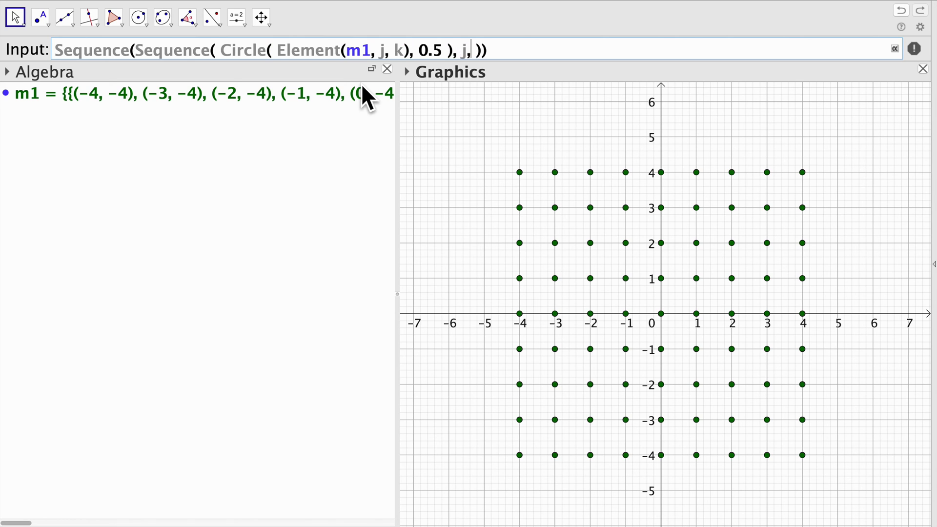
{"action": "type", "text": "4."}
{"action": "key", "text": "BackSpace"}
{"action": "type", "text": ","}
{"action": "type", "text": "4"}
{"action": "type", "text": "????"}
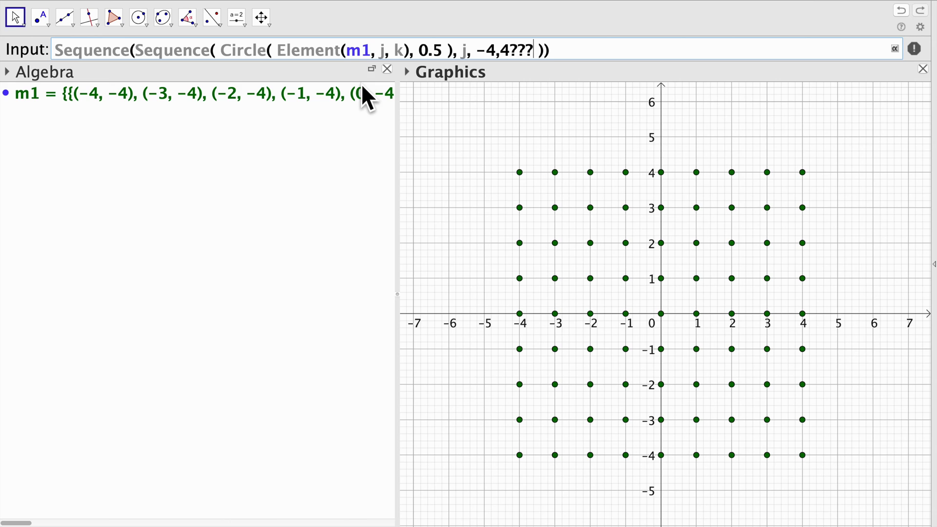
{"action": "left_click", "coordinate": [483, 55], "text": "shift"}
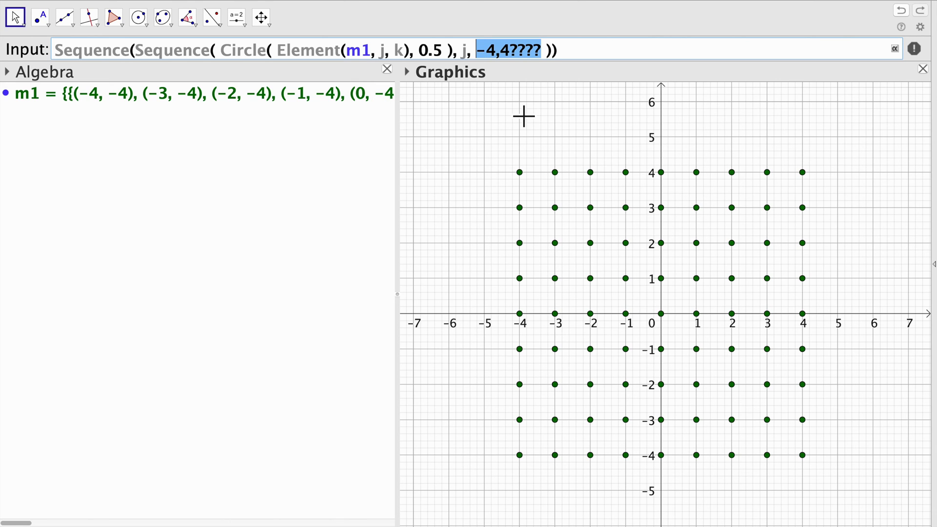
{"action": "key", "text": "BackSpace"}
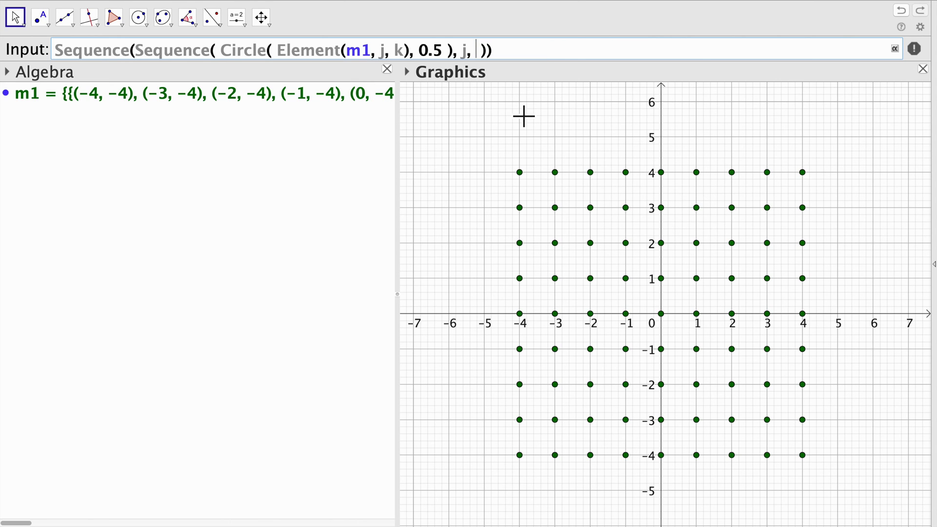
Run the inner Sequence from 1 to 9 and the outer one over k from 1 to 9, creating the grid of circles
{"action": "type", "text": "1, 9"}
{"action": "key", "text": "Right"}
{"action": "key", "text": "Right"}
{"action": "type", "text": ", k, 1, "}
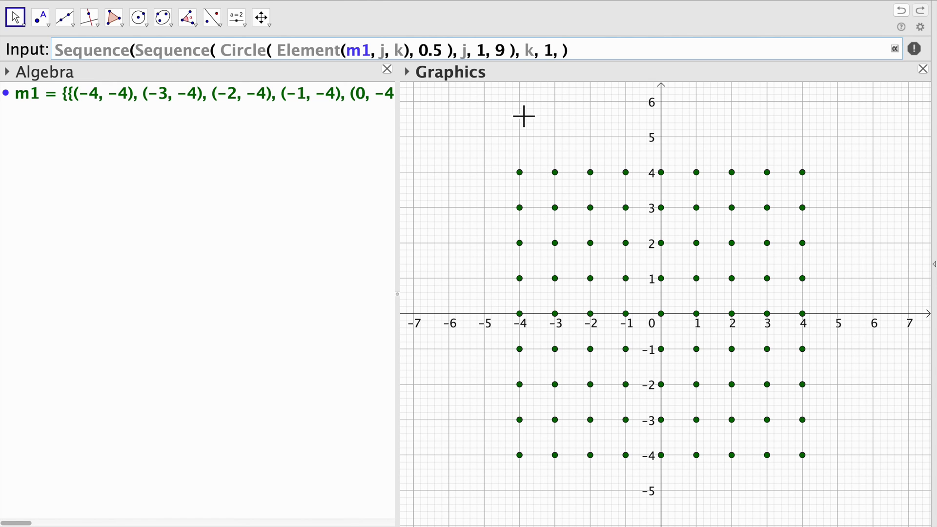
{"action": "type", "text": "9"}
{"action": "key", "text": "Return"}
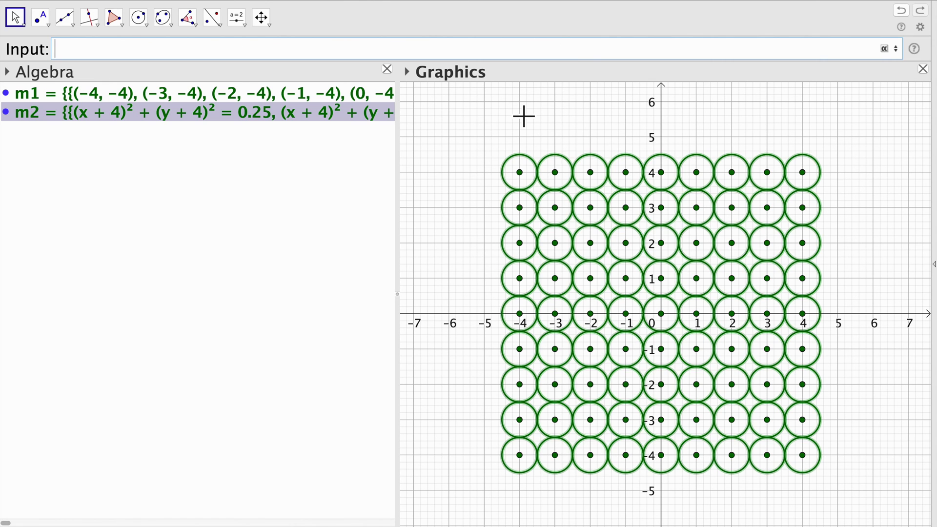
{"action": "left_click", "coordinate": [467, 211]}
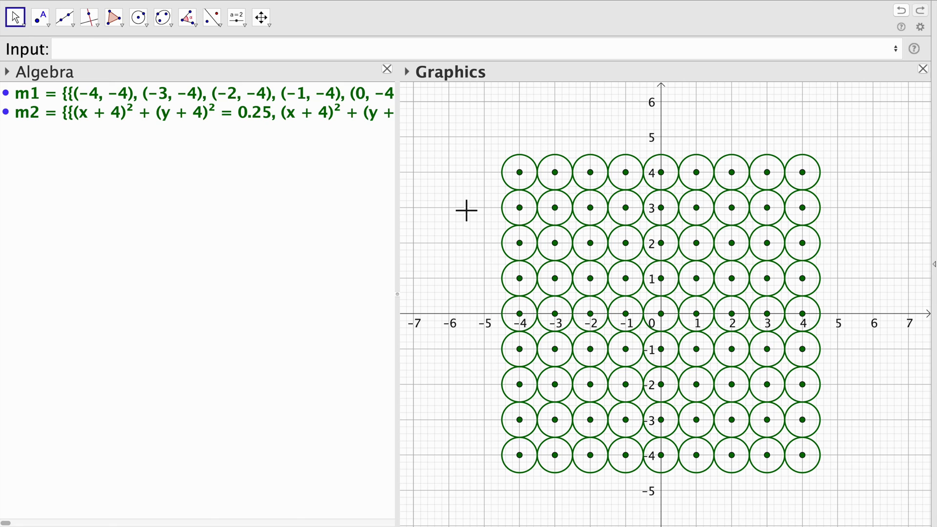
{"action": "left_click", "coordinate": [507, 227]}
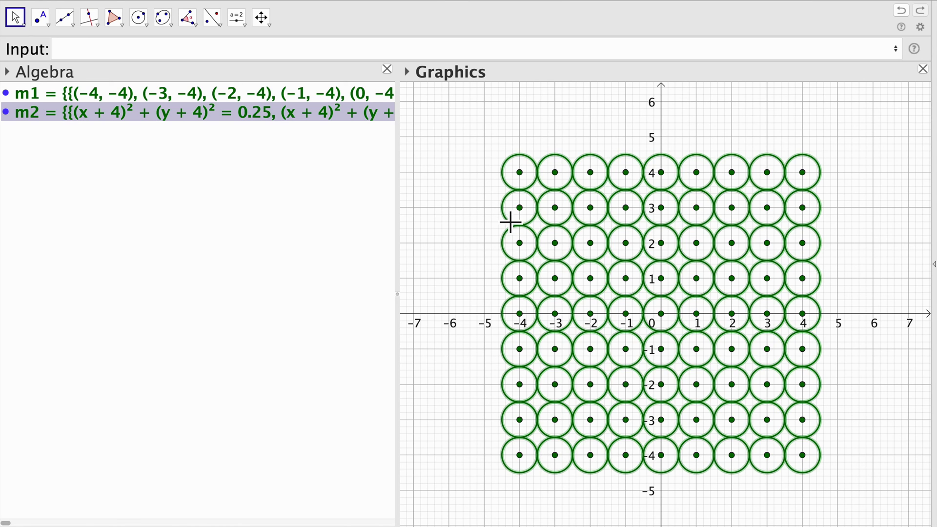
{"action": "left_click", "coordinate": [441, 218]}
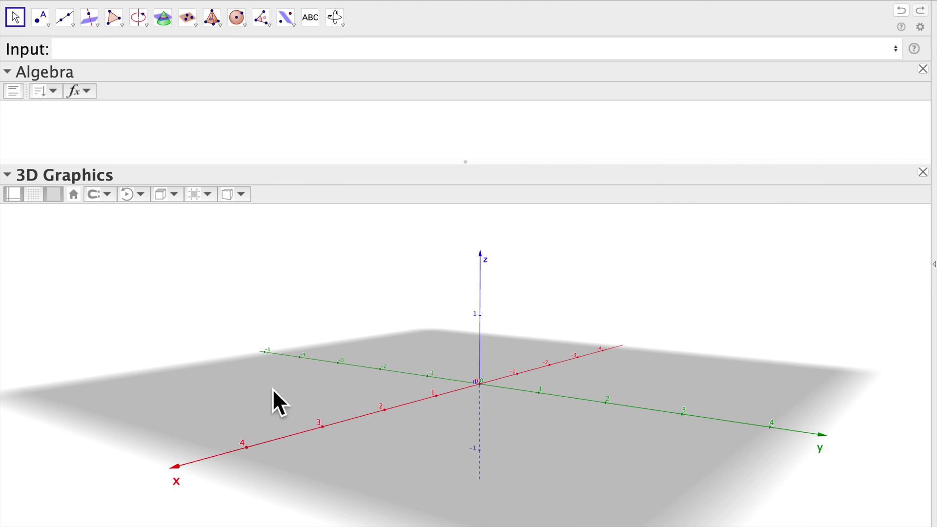
{"action": "mouse_move", "coordinate": [260, 388]}
{"action": "left_mouse_down"}
{"action": "mouse_move", "coordinate": [244, 382]}
{"action": "mouse_move", "coordinate": [269, 389]}
{"action": "left_mouse_up"}
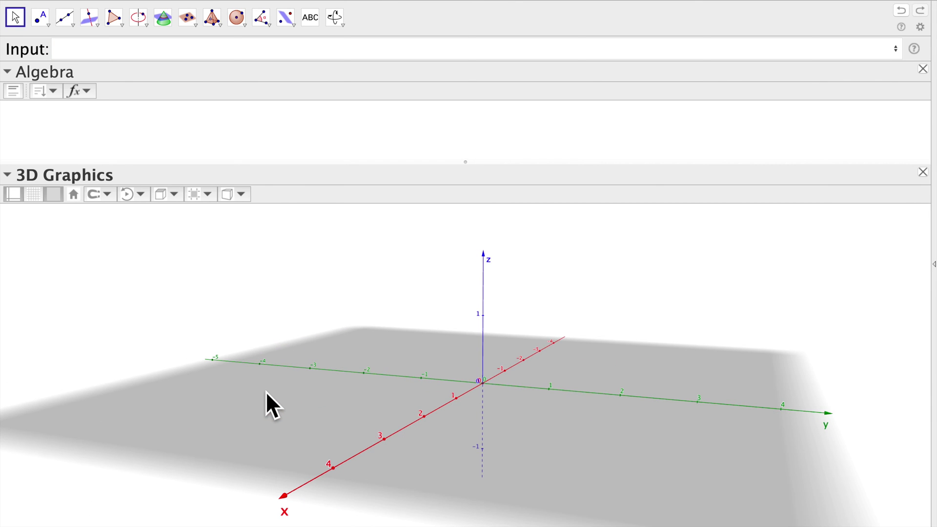
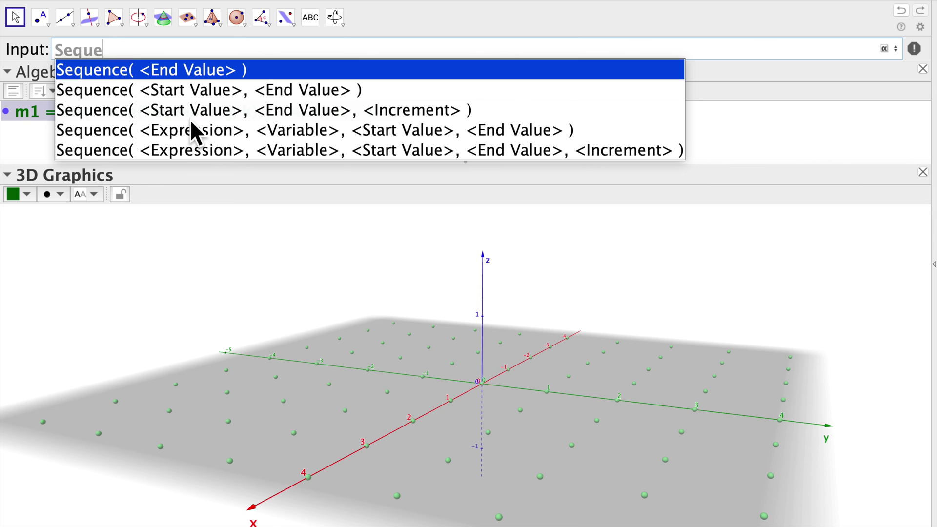
Start a Sequence with expression, variable, start and end values, and nest a second Sequence of the same form as its expression
{"action": "left_click", "coordinate": [192, 129]}
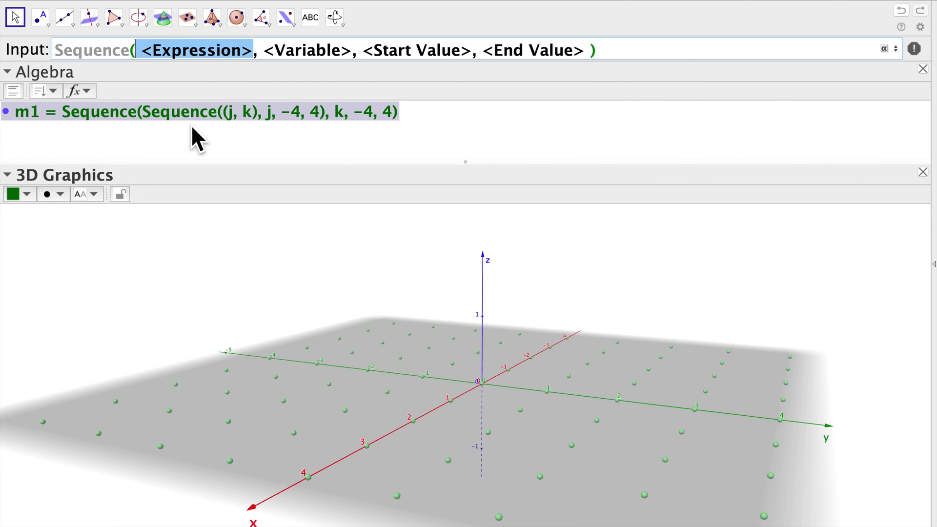
{"action": "type", "text": "Seq"}
{"action": "left_click", "coordinate": [191, 128]}
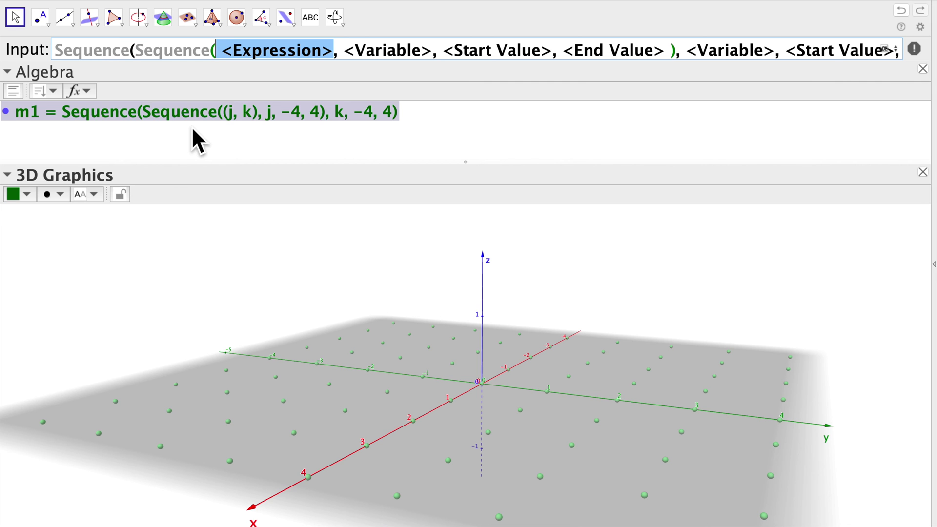
Make the inner expression a Circle centred at m1(j, k) with radius 0.5
{"action": "type", "text": "Circle"}
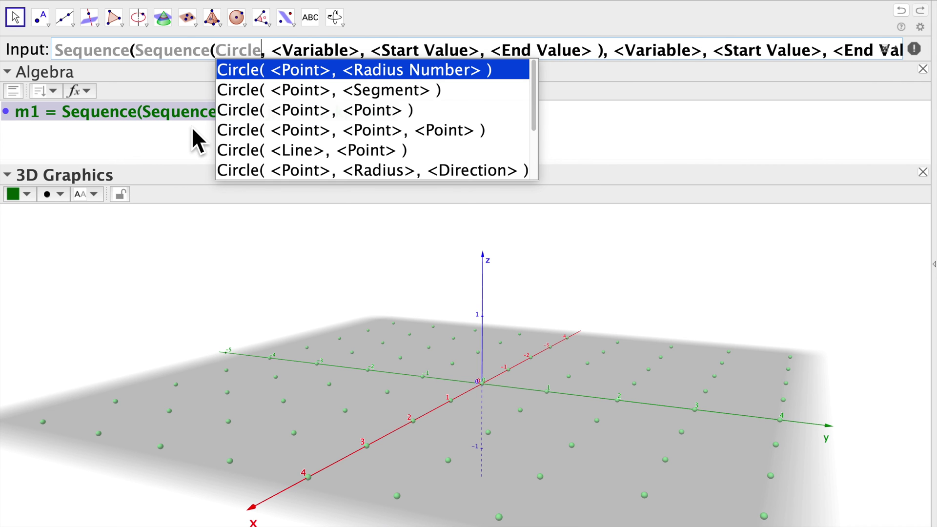
{"action": "left_click", "coordinate": [292, 69]}
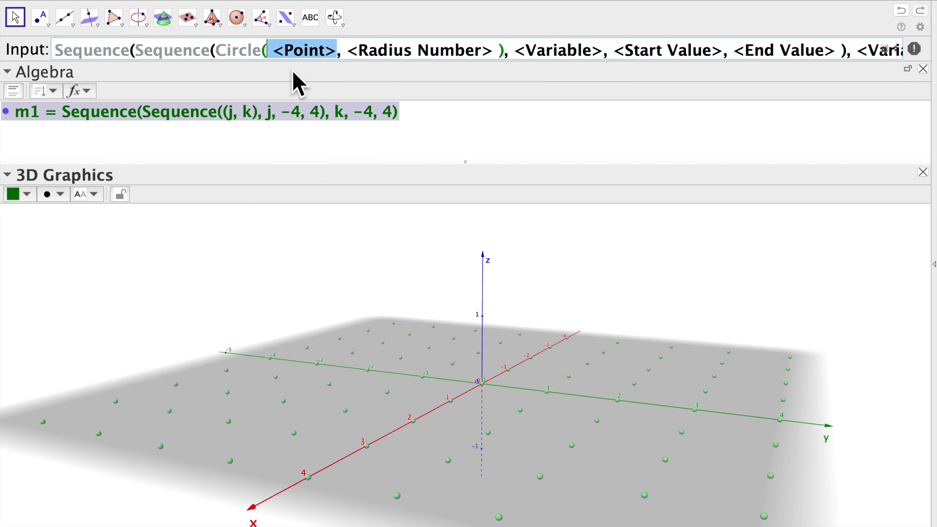
{"action": "type", "text": "m1("}
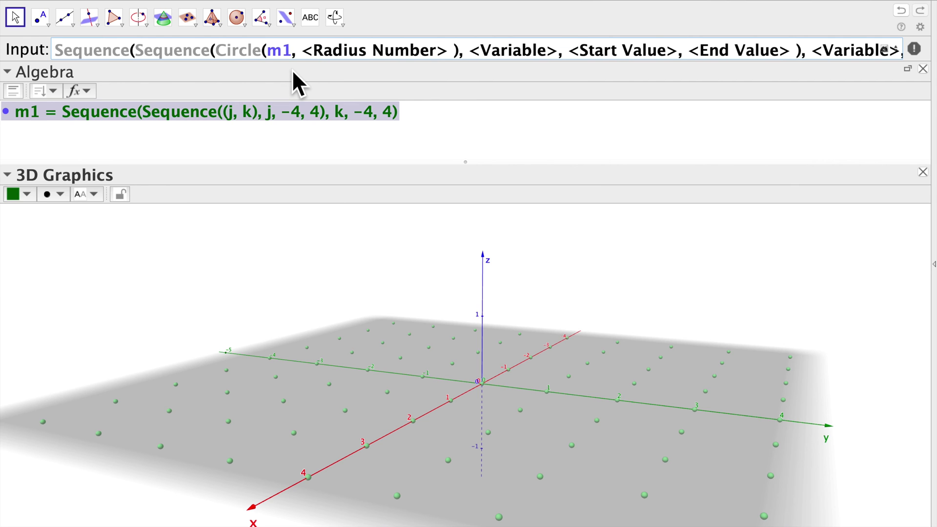
{"action": "type", "text": "j, k)"}
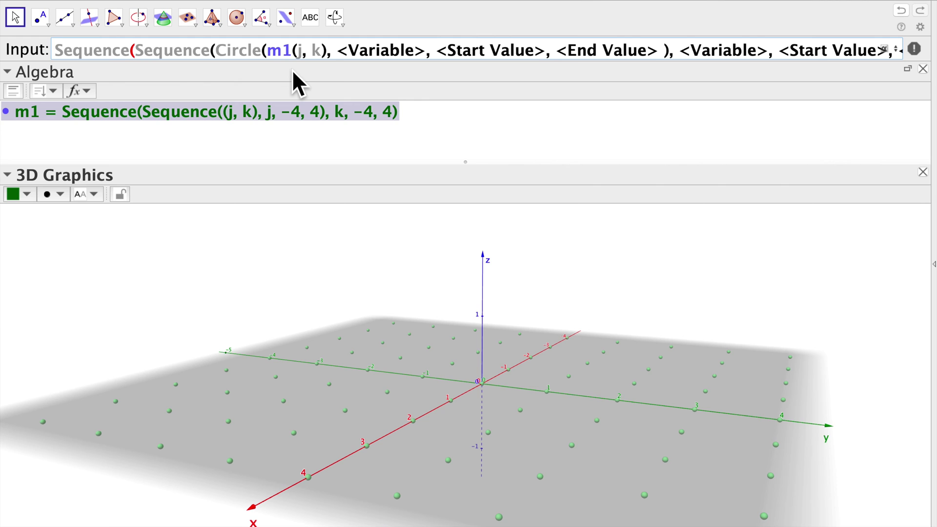
{"action": "type", "text": ")"}
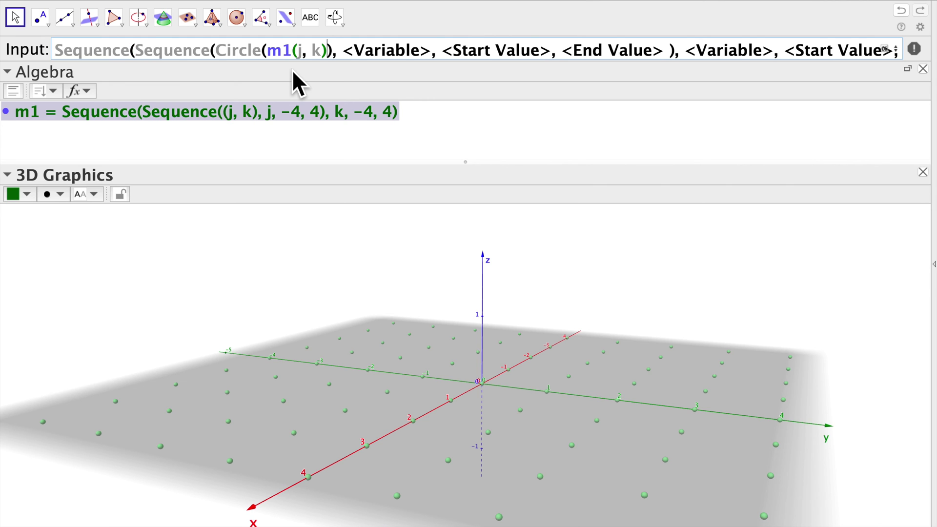
{"action": "type", "text": ","}
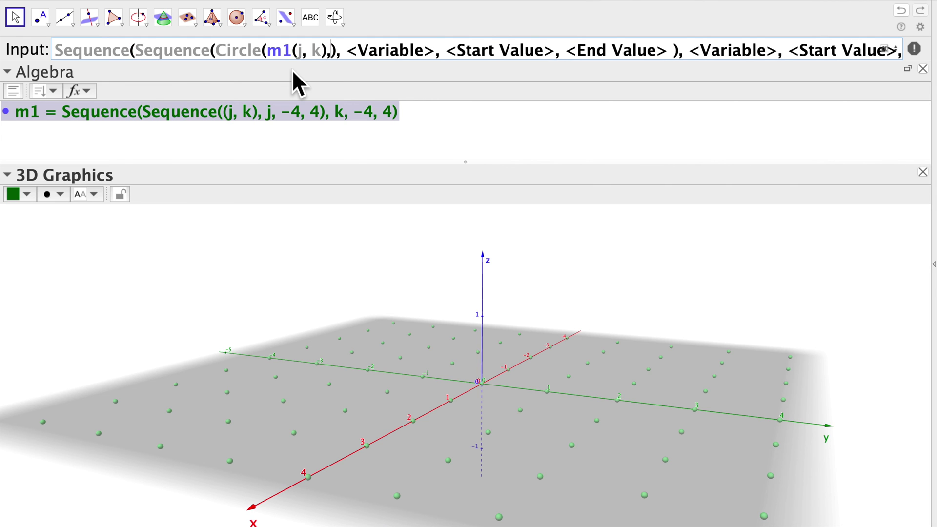
{"action": "type", "text": "0.5"}
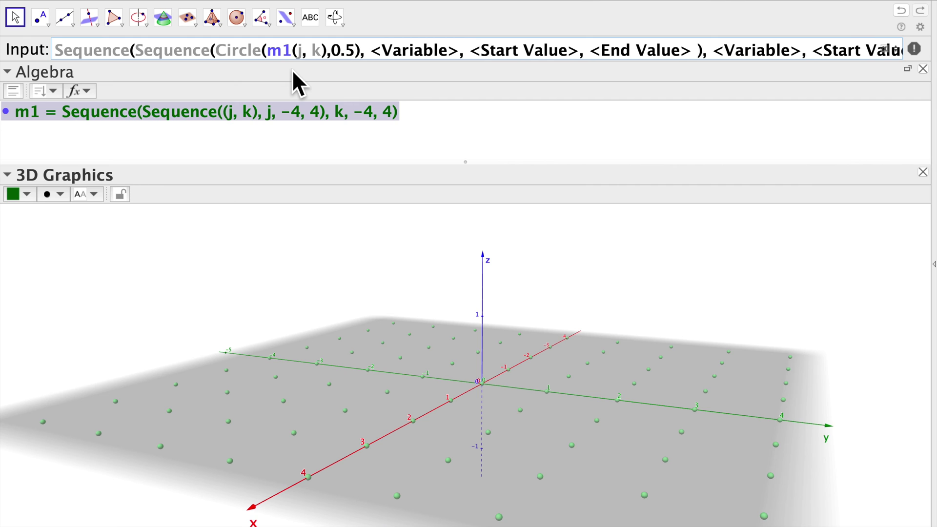
Run the inner Sequence of circles over variable j from 1 to 9
{"action": "key", "text": "Tab"}
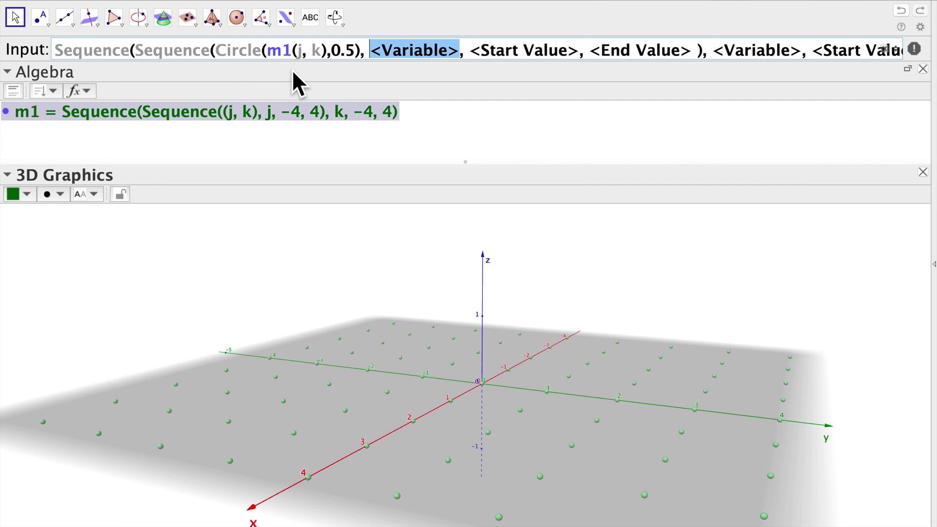
{"action": "key", "text": "BackSpace"}
{"action": "type", "text": "j"}
{"action": "key", "text": "Tab"}
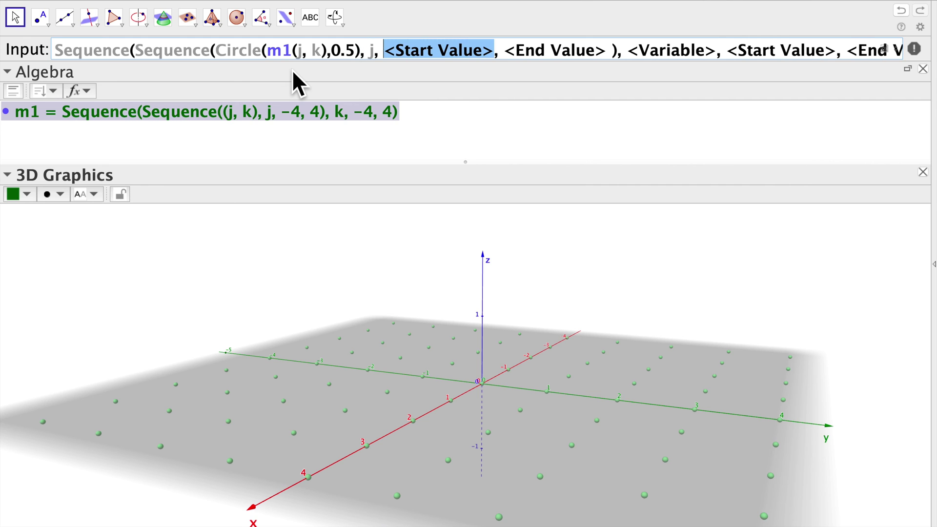
{"action": "type", "text": "1"}
{"action": "key", "text": "Tab"}
{"action": "type", "text": "9"}
{"action": "key", "text": "Tab"}
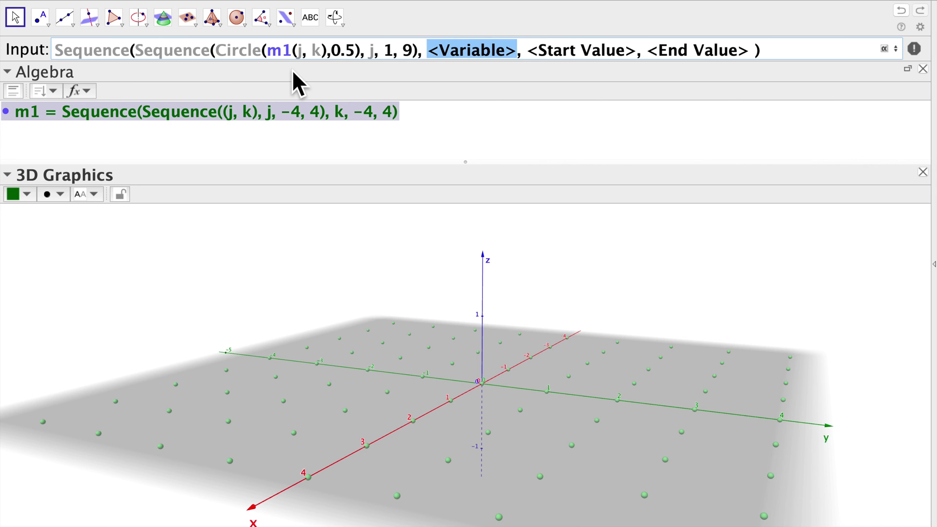
Run the outer Sequence over k from 1 to 9 and create the grid of circles
{"action": "type", "text": "k"}
{"action": "key", "text": "Tab"}
{"action": "type", "text": "1"}
{"action": "key", "text": "Tab"}
{"action": "type", "text": "9"}
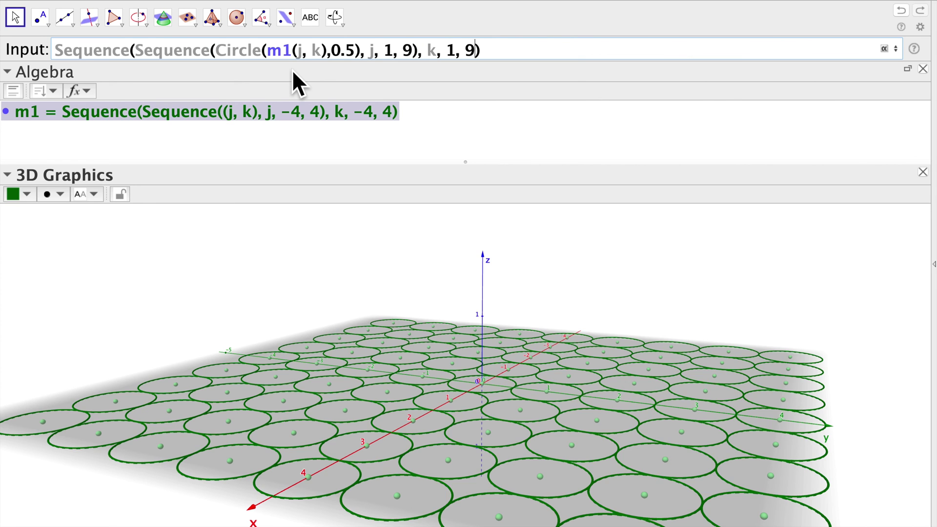
{"action": "key", "text": "Return"}
Colour the grid of circles black
{"action": "left_click", "coordinate": [23, 194]}
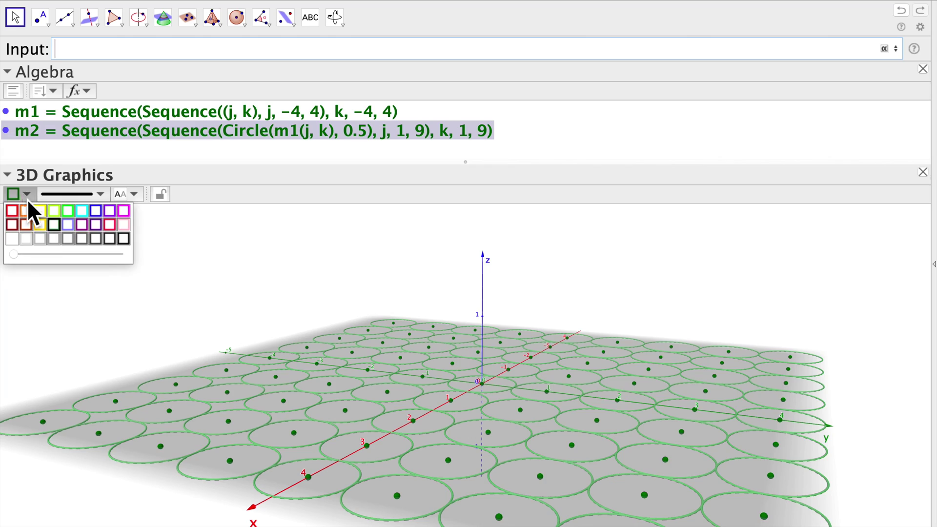
{"action": "left_click", "coordinate": [123, 239]}
{"action": "left_click", "coordinate": [177, 240]}
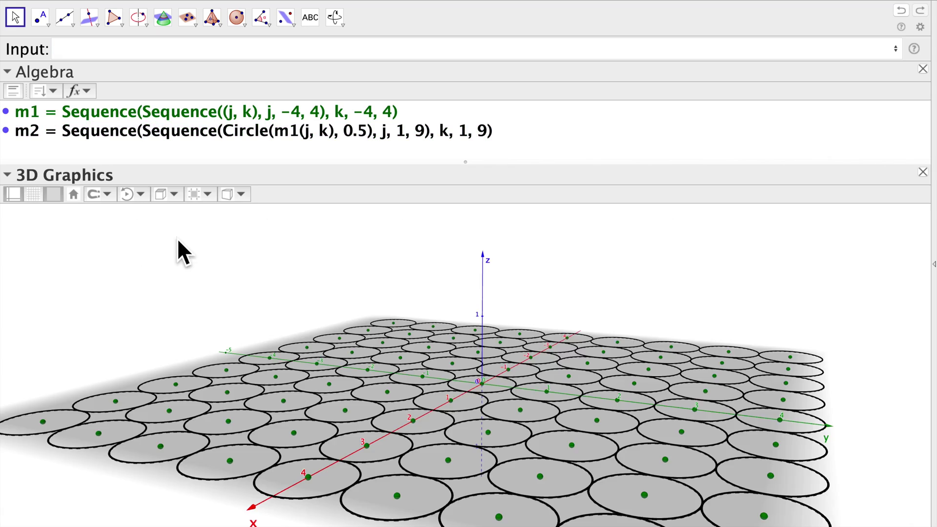
{"action": "mouse_move", "coordinate": [195, 254]}
{"action": "left_mouse_down"}
{"action": "mouse_move", "coordinate": [195, 276]}
{"action": "mouse_move", "coordinate": [205, 276]}
{"action": "mouse_move", "coordinate": [205, 251]}
{"action": "mouse_move", "coordinate": [189, 251]}
{"action": "mouse_move", "coordinate": [188, 260]}
{"action": "mouse_move", "coordinate": [215, 263]}
{"action": "mouse_move", "coordinate": [193, 254]}
{"action": "left_mouse_up"}
{"action": "scroll", "coordinate": [193, 254], "scroll_direction": "down", "scroll_amount": 2}
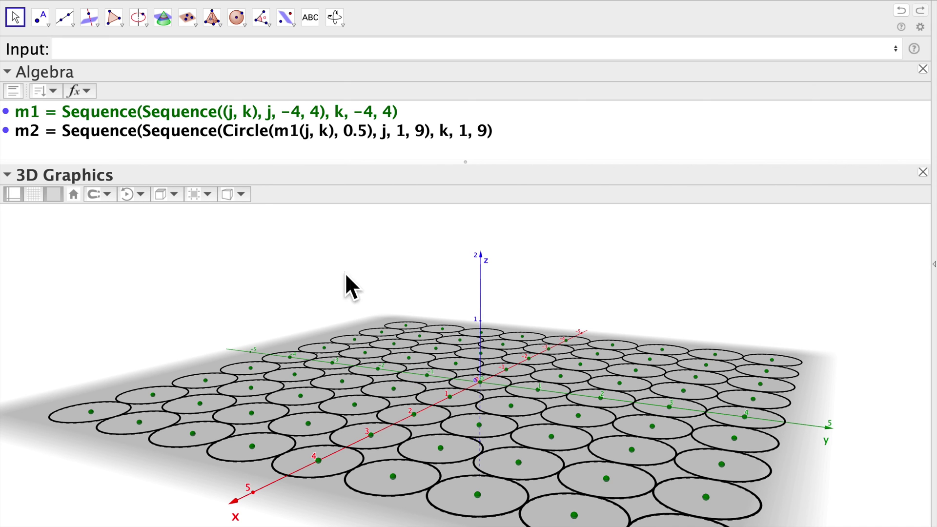
Delete the circle grid m2 and start two nested Sequence commands, each with expression, variable, start value and end value
{"action": "left_click", "coordinate": [216, 131]}
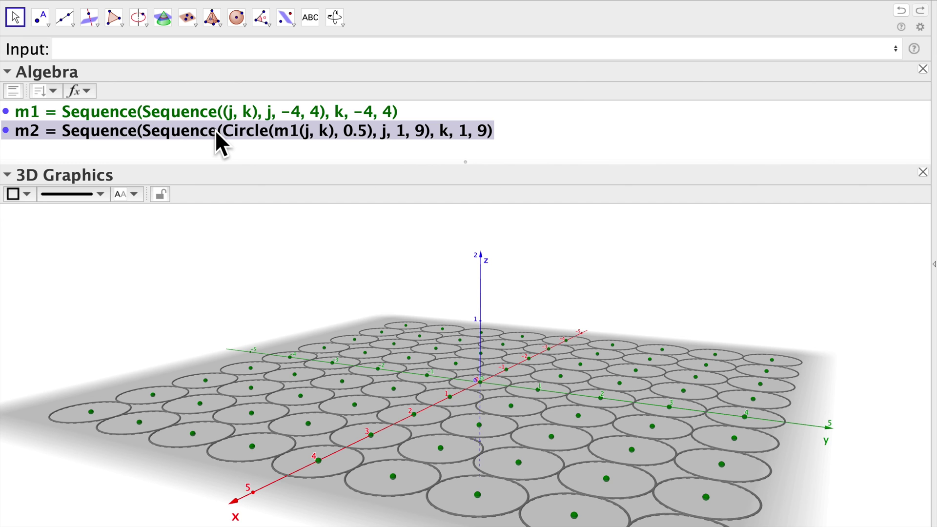
{"action": "key", "text": "Delete"}
{"action": "left_click", "coordinate": [146, 58]}
{"action": "type", "text": "Seque"}
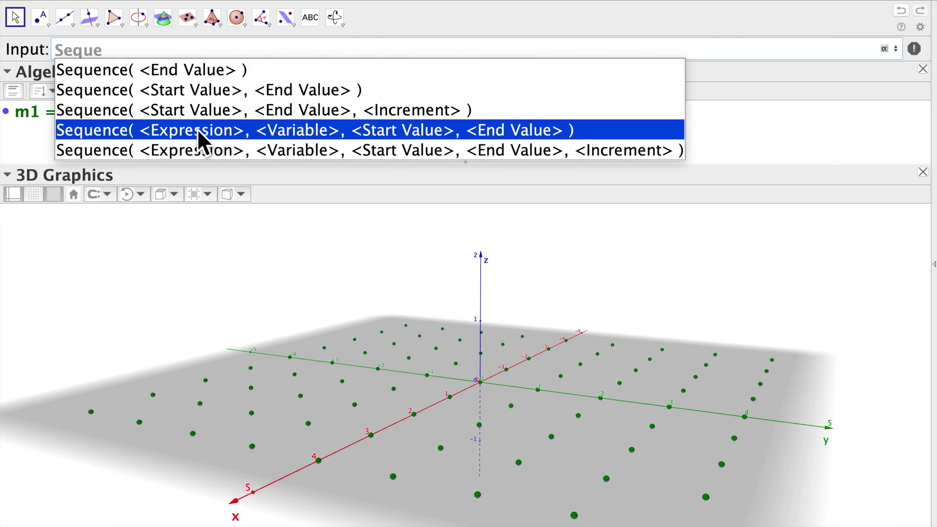
{"action": "left_click", "coordinate": [198, 131]}
{"action": "type", "text": "Sequ"}
{"action": "key", "text": "Down"}
{"action": "key", "text": "Down"}
{"action": "key", "text": "Down"}
{"action": "key", "text": "Return"}
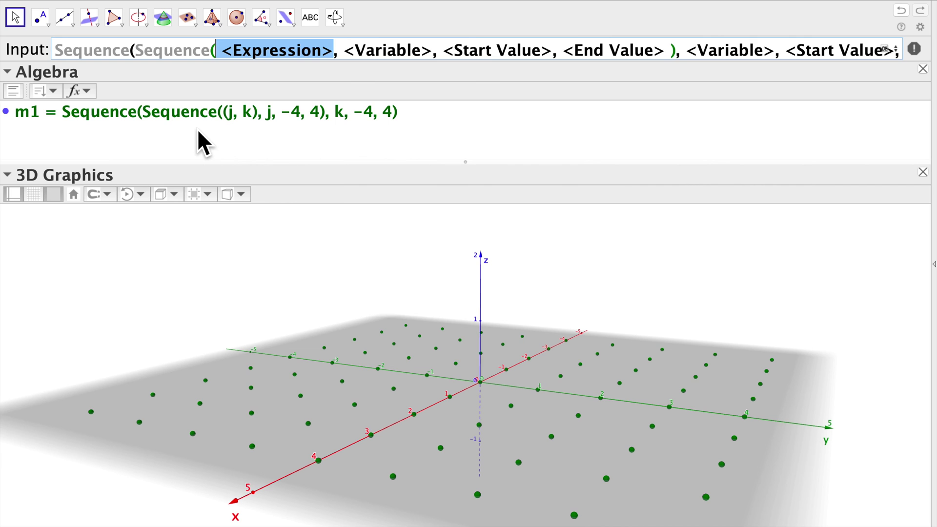
Cut the whole nested Sequence template and paste it back into the input
{"action": "key", "text": "super+a"}
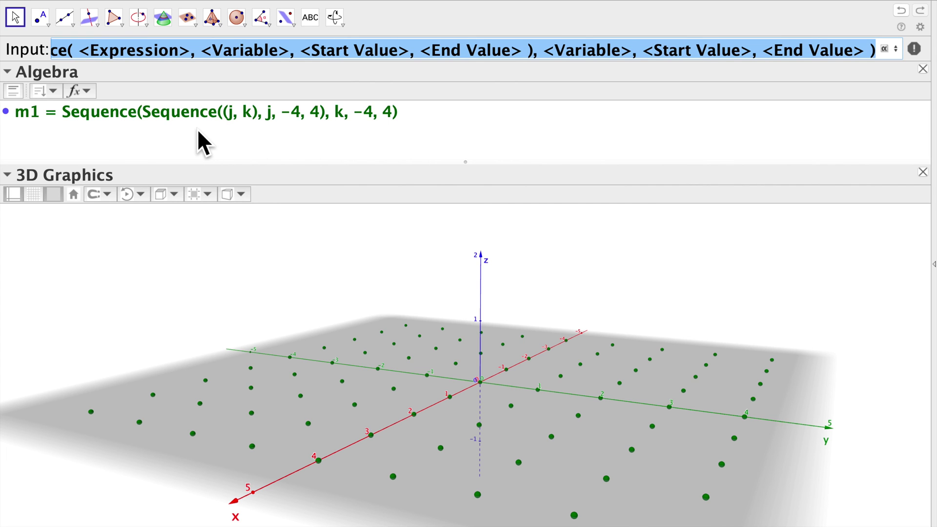
{"action": "key", "text": "super+x"}
{"action": "key", "text": "super+v"}
{"action": "left_click", "coordinate": [84, 58]}
{"action": "double_click", "coordinate": [84, 58]}
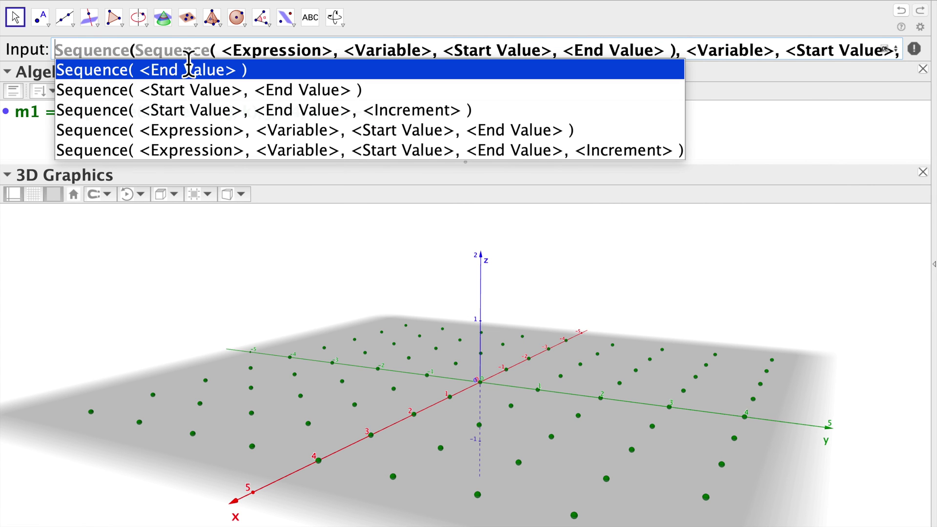
Make the inner expression a Sphere centred at m1(j,k) with radius 0.25
{"action": "double_click", "coordinate": [205, 62]}
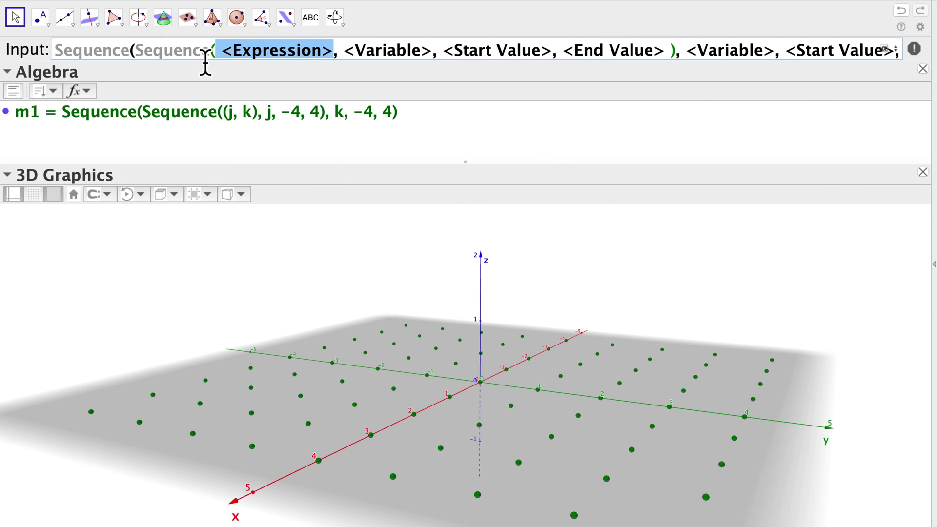
{"action": "key", "text": "BackSpace"}
{"action": "type", "text": "Spher"}
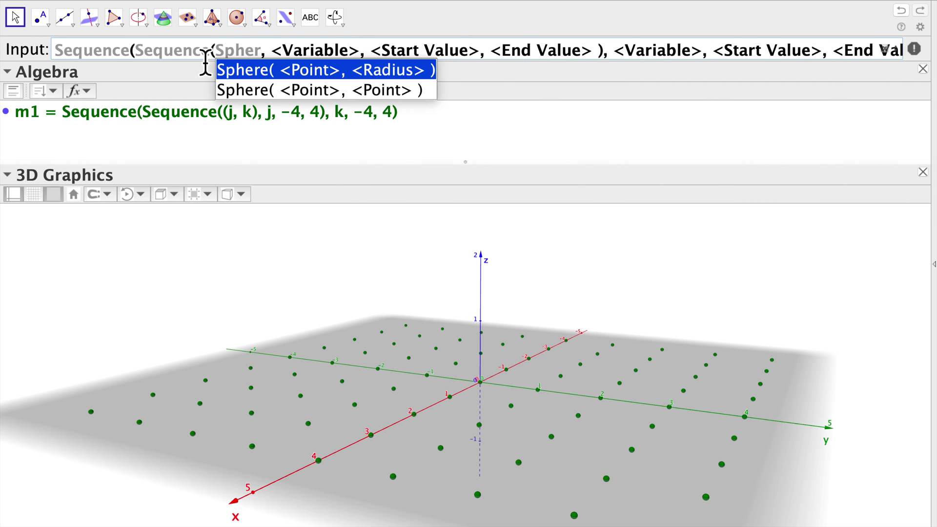
{"action": "left_click", "coordinate": [307, 72]}
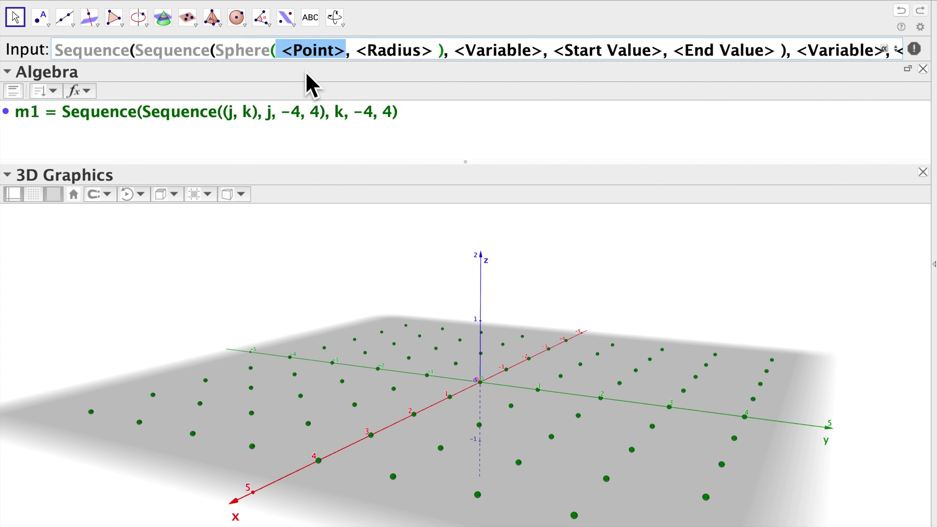
{"action": "type", "text": "m1"}
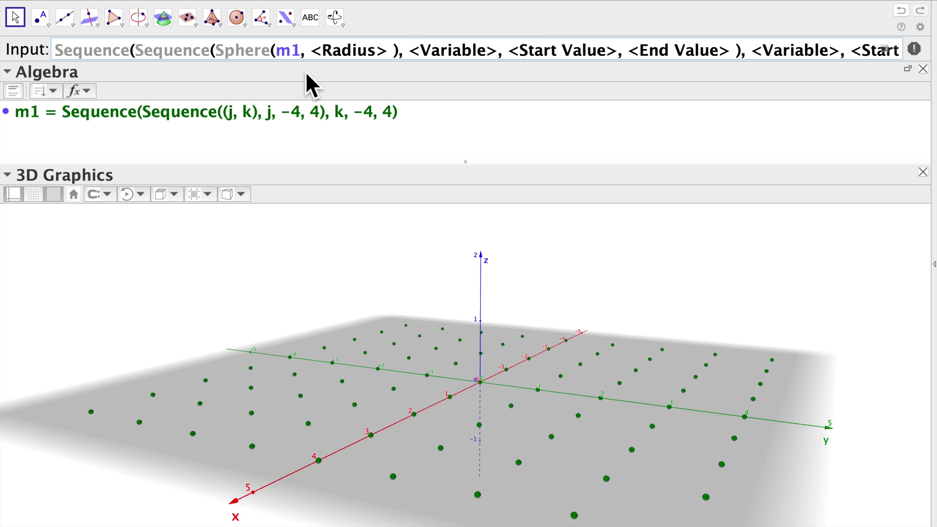
{"action": "type", "text": "()"}
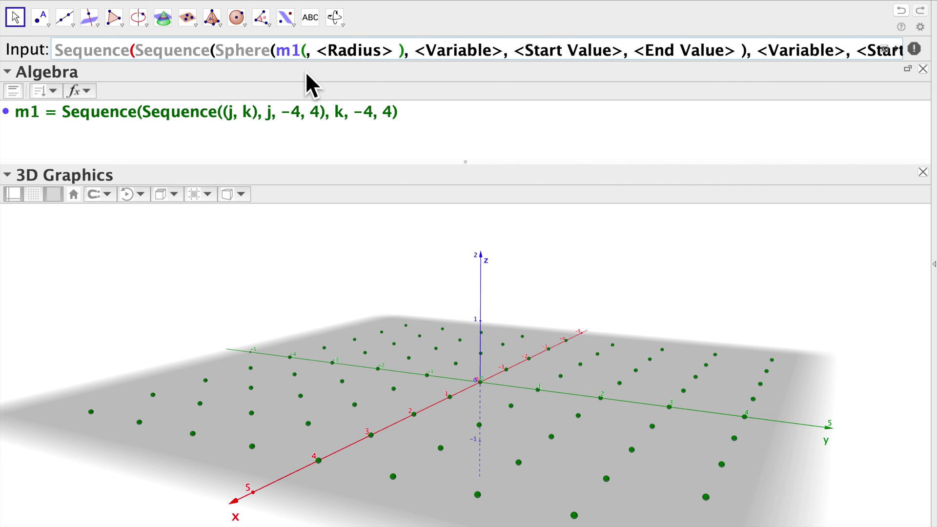
{"action": "type", "text": "j,k"}
{"action": "key", "text": "Tab"}
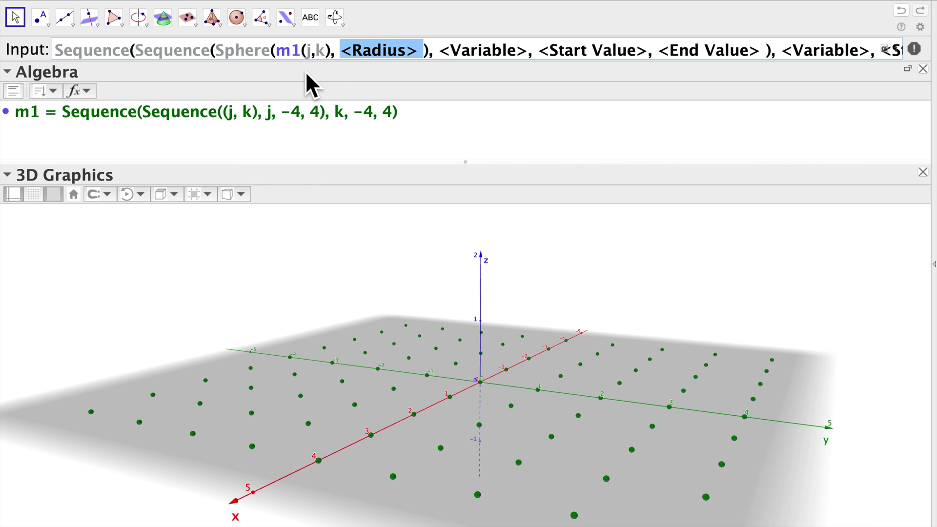
{"action": "type", "text": "0."}
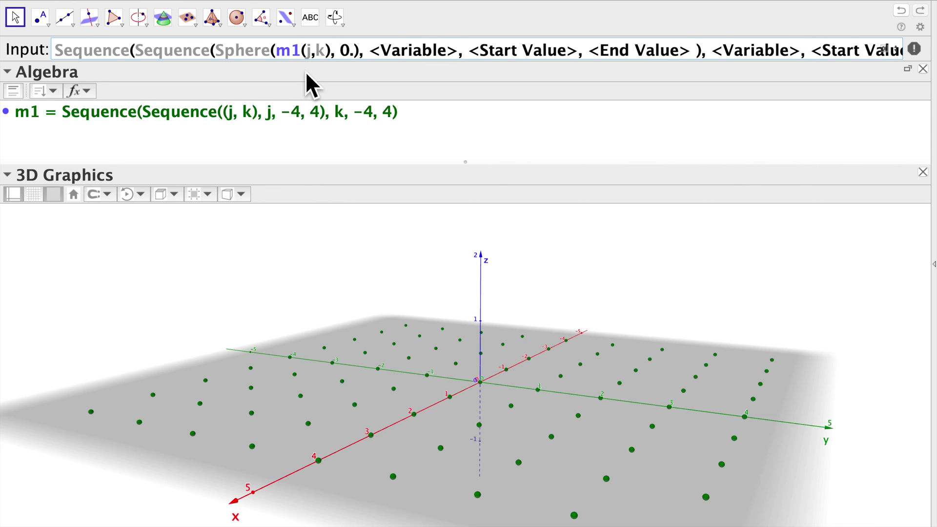
{"action": "type", "text": "25"}
Run the inner Sequence of spheres over variable j from 1 to 9
{"action": "key", "text": "Tab"}
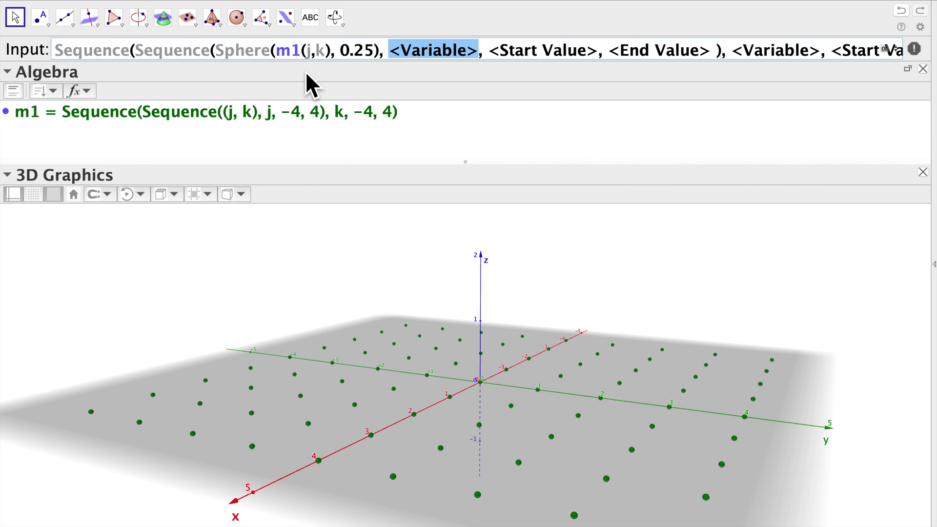
{"action": "type", "text": "j"}
{"action": "key", "text": "Tab"}
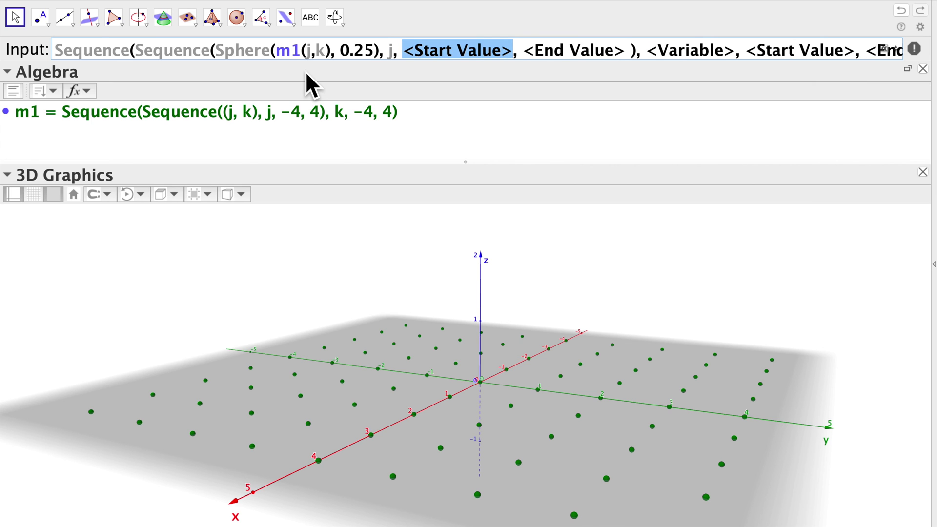
{"action": "type", "text": "1"}
{"action": "key", "text": "Tab"}
{"action": "type", "text": "9"}
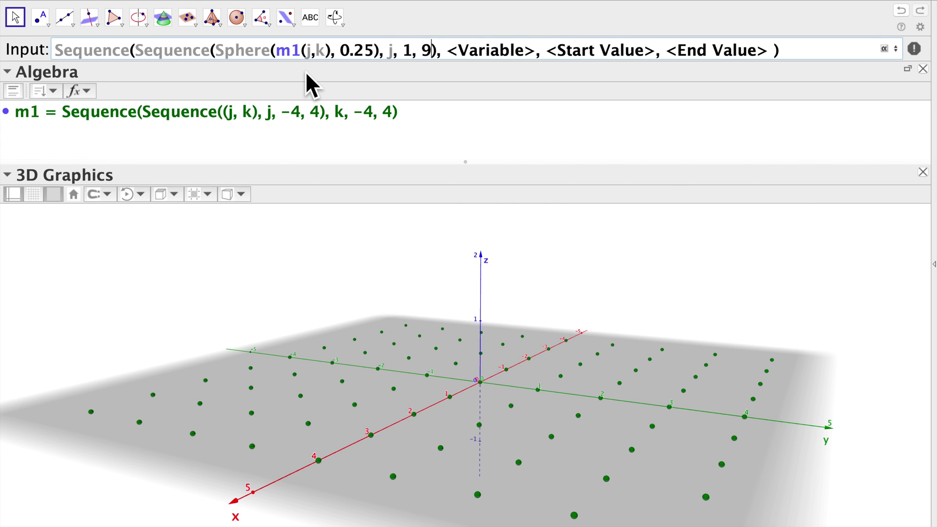
Run the outer Sequence over k from 1 to 9 and create the grid of spheres
{"action": "key", "text": "Tab"}
{"action": "type", "text": "k"}
{"action": "key", "text": "Tab"}
{"action": "type", "text": "1"}
{"action": "key", "text": "Tab"}
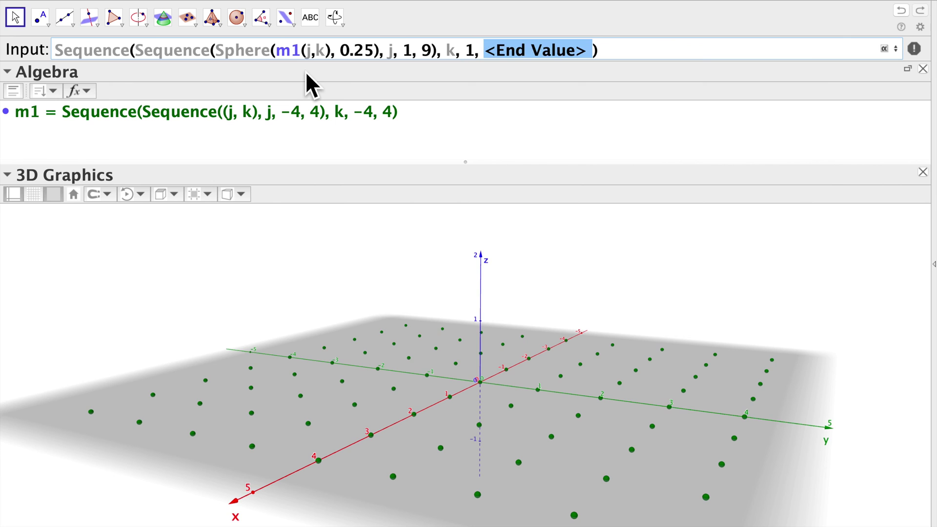
{"action": "type", "text": "9"}
{"action": "key", "text": "Return"}
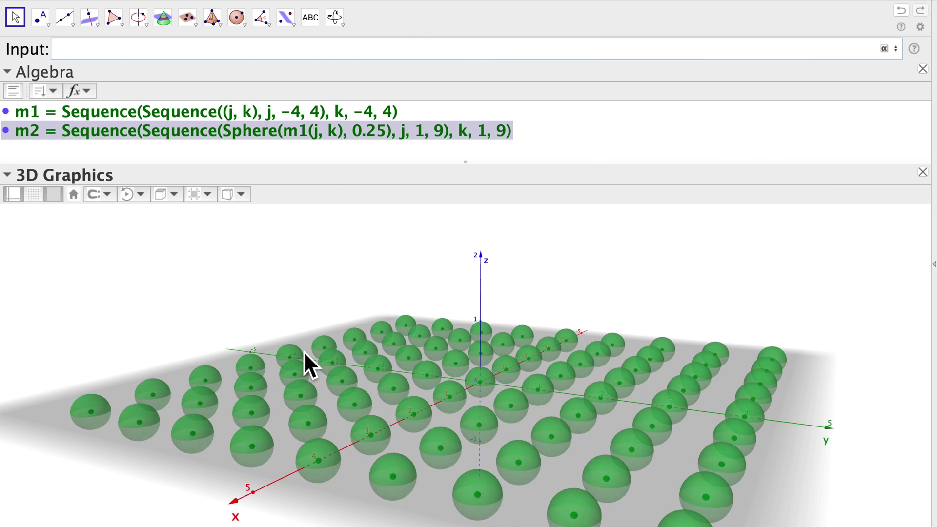
Colour the grid of spheres light blue-violet
{"action": "left_click", "coordinate": [22, 194]}
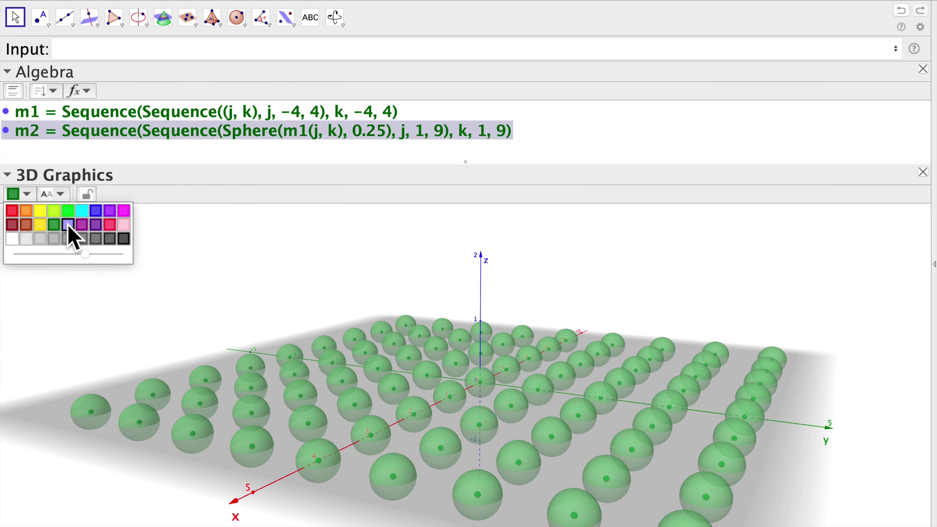
{"action": "left_click", "coordinate": [68, 225]}
{"action": "left_click", "coordinate": [168, 329]}
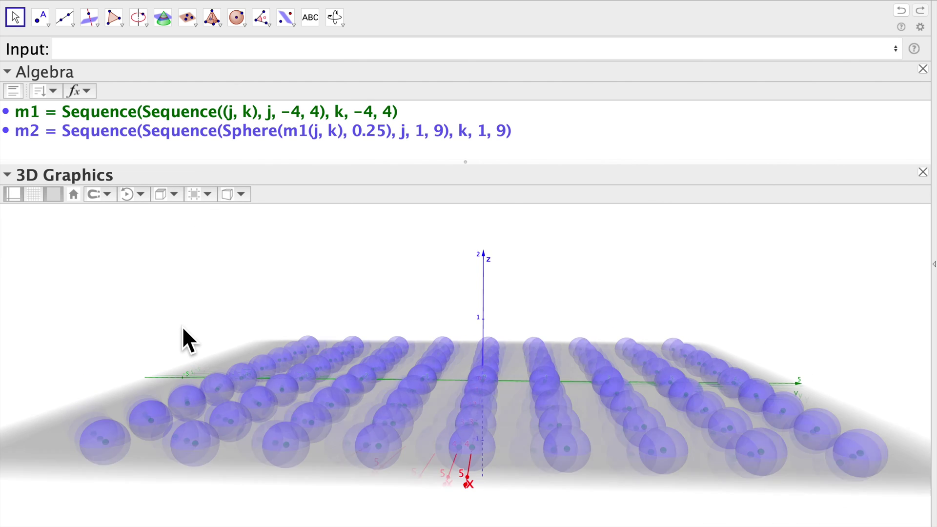
{"action": "left_click_drag", "start_coordinate": [182, 326], "coordinate": [195, 326]}
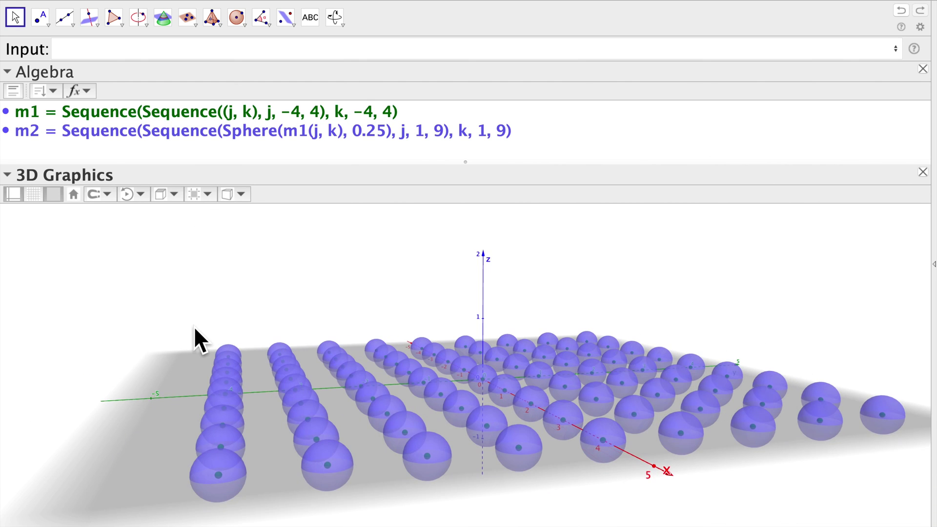
Make the flat grid of spheres m2 fully opaque
{"action": "left_click", "coordinate": [64, 130]}
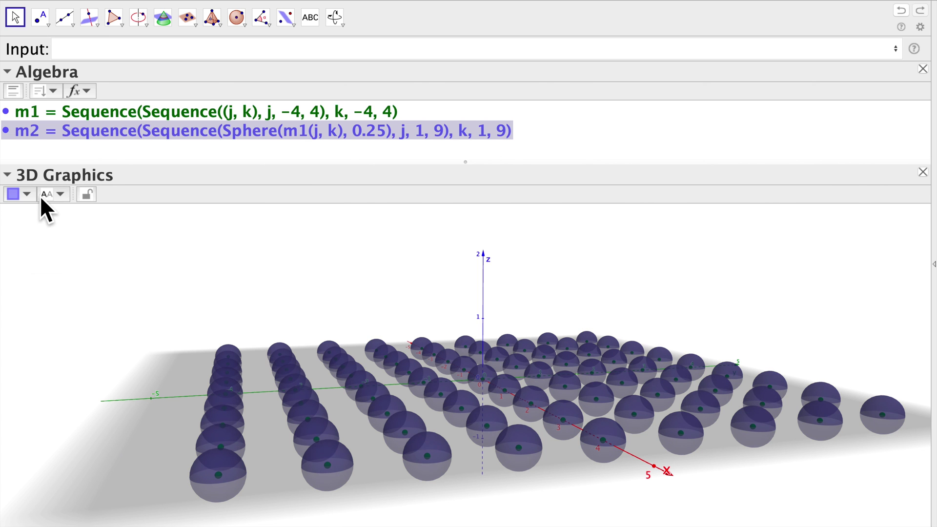
{"action": "left_click", "coordinate": [27, 194]}
{"action": "left_click", "coordinate": [87, 252]}
{"action": "left_click", "coordinate": [166, 253]}
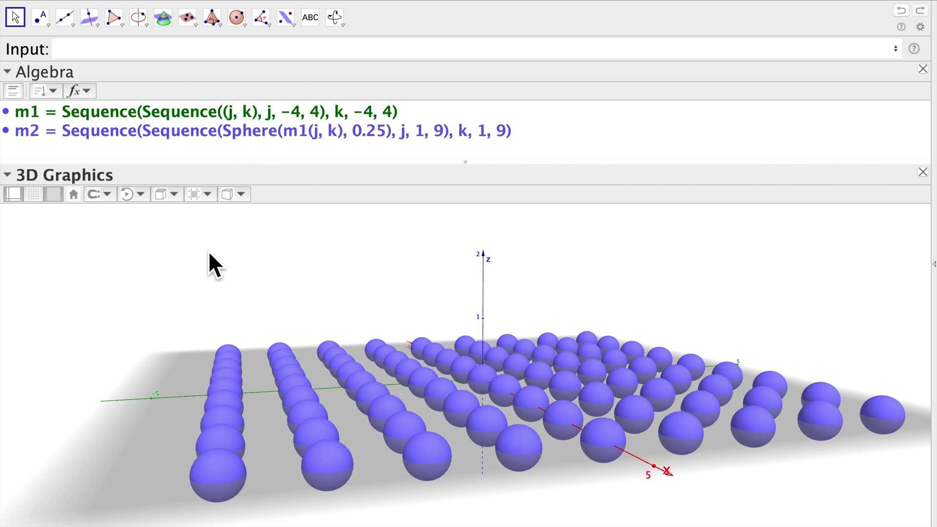
{"action": "left_click_drag", "start_coordinate": [218, 251], "coordinate": [190, 254]}
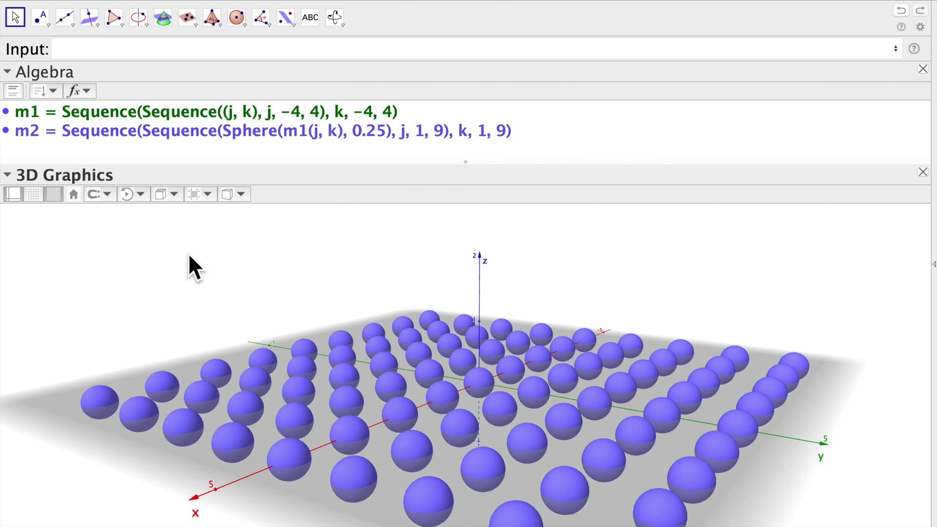
Delete the sphere list m2 and the point grid list m1
{"action": "left_click", "coordinate": [174, 128]}
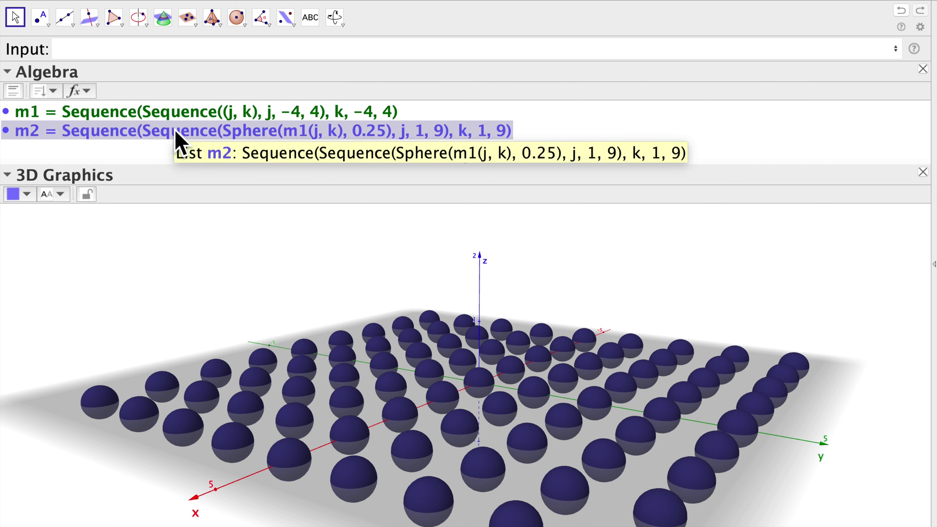
{"action": "key", "text": "Delete"}
{"action": "left_click", "coordinate": [195, 112]}
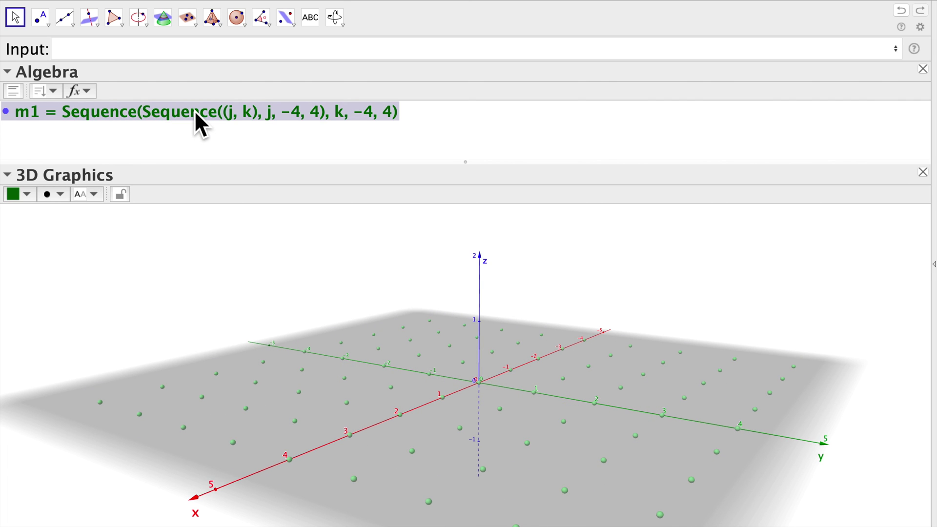
{"action": "key", "text": "Delete"}
Nest three Sequence commands of the expression, variable, start and end form, with the point (i,j,k) as the innermost expression
{"action": "left_click", "coordinate": [120, 56]}
{"action": "scroll", "coordinate": [476, 395], "scroll_direction": "down", "scroll_amount": 3}
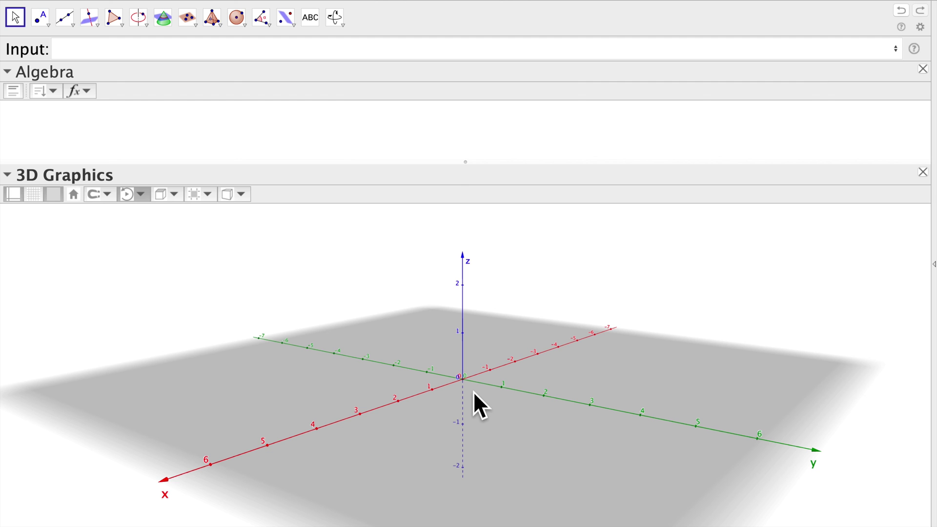
{"action": "left_click", "coordinate": [114, 56]}
{"action": "type", "text": "Seque"}
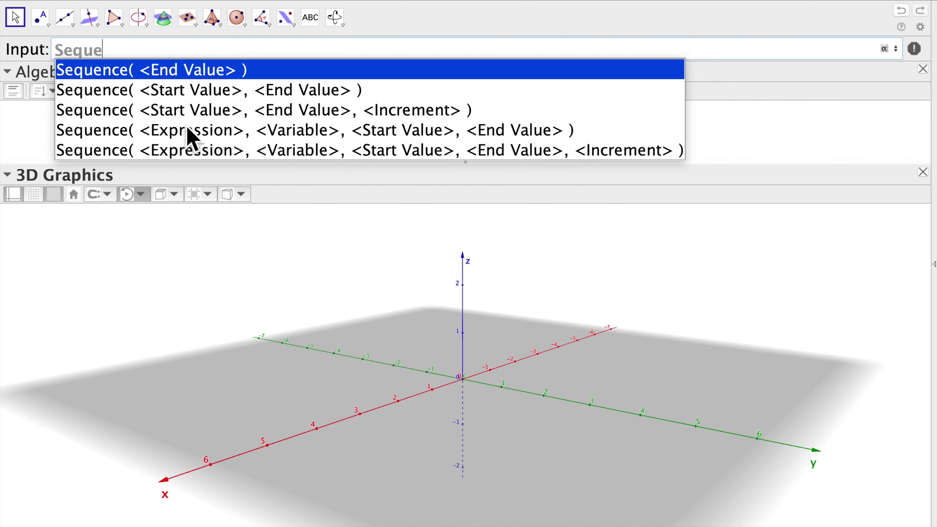
{"action": "left_click", "coordinate": [186, 129]}
{"action": "type", "text": "Seqe"}
{"action": "key", "text": "BackSpace"}
{"action": "left_click", "coordinate": [220, 129]}
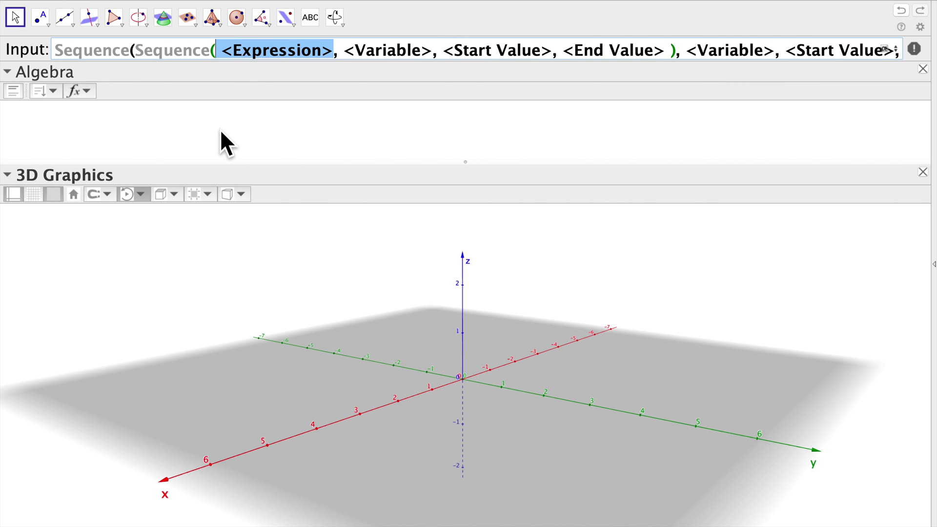
{"action": "type", "text": "Seque"}
{"action": "left_click", "coordinate": [275, 129]}
{"action": "type", "text": "(("}
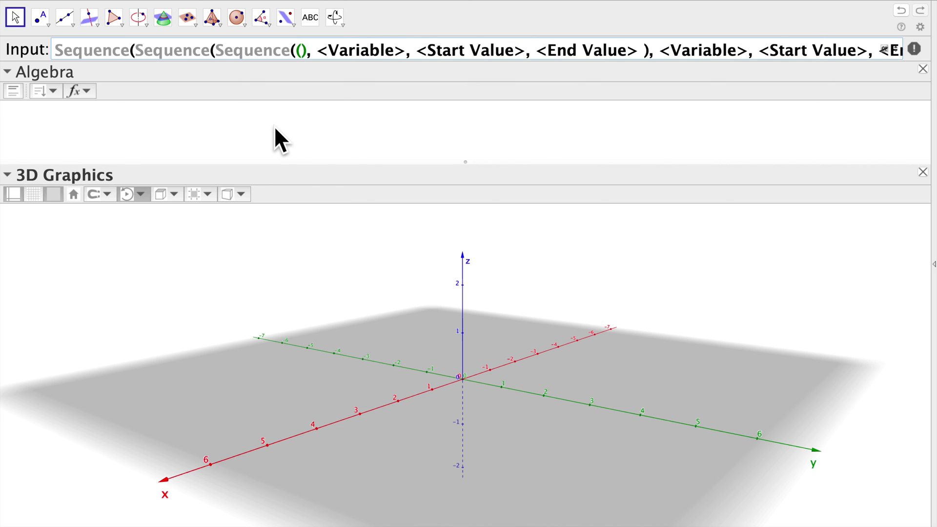
{"action": "type", "text": "i,j,k"}
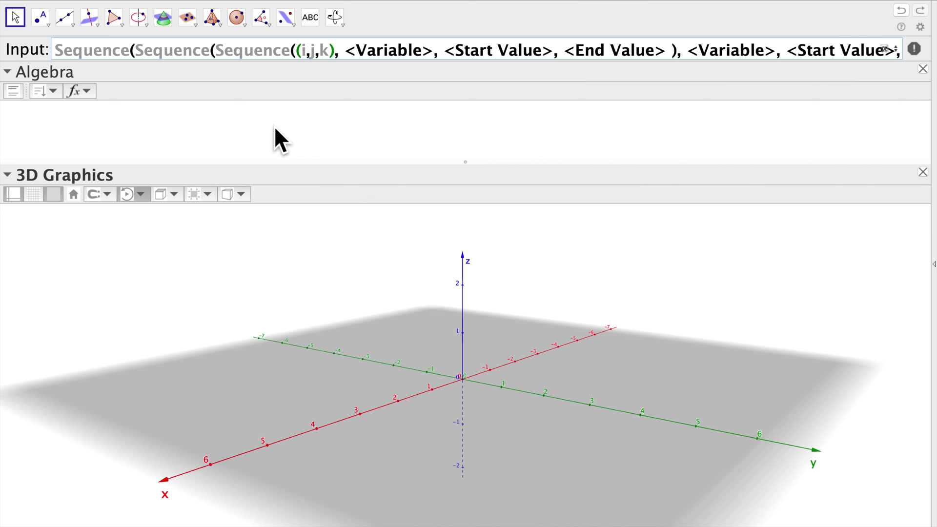
Run the innermost Sequence of points over variable i from -4 to 4
{"action": "key", "text": "Tab"}
{"action": "type", "text": "i"}
{"action": "key", "text": "Tab"}
{"action": "type", "text": "-4"}
{"action": "key", "text": "Tab"}
{"action": "type", "text": "4"}
Run the middle Sequence of points over variable j from -4 to 4
{"action": "key", "text": "Tab"}
{"action": "type", "text": "j"}
{"action": "key", "text": "Tab"}
{"action": "type", "text": "-4"}
{"action": "key", "text": "Tab"}
{"action": "type", "text": "4"}
Run the outermost Sequence over k from -4 to 4 and create the 3D grid of points
{"action": "key", "text": "Tab"}
{"action": "type", "text": "k"}
{"action": "key", "text": "Tab"}
{"action": "type", "text": "-4"}
{"action": "key", "text": "Tab"}
{"action": "type", "text": "4"}
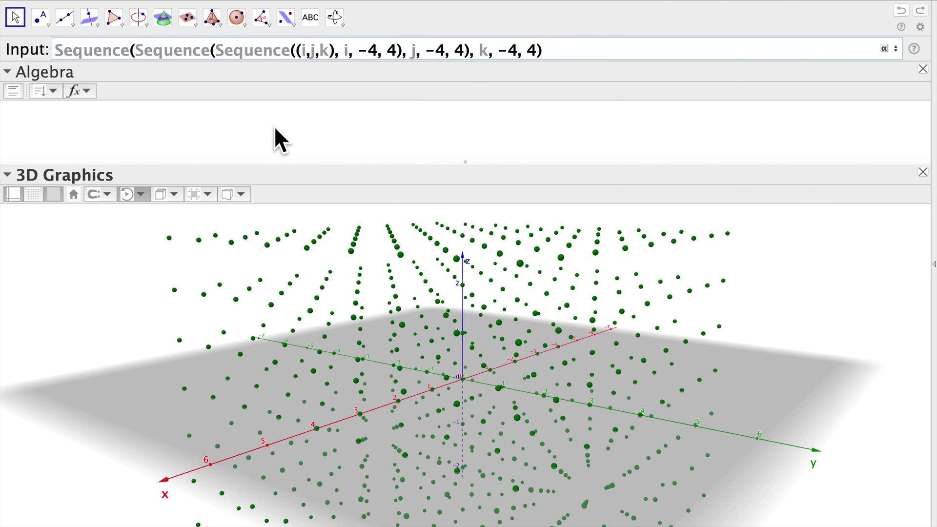
{"action": "key", "text": "Return"}
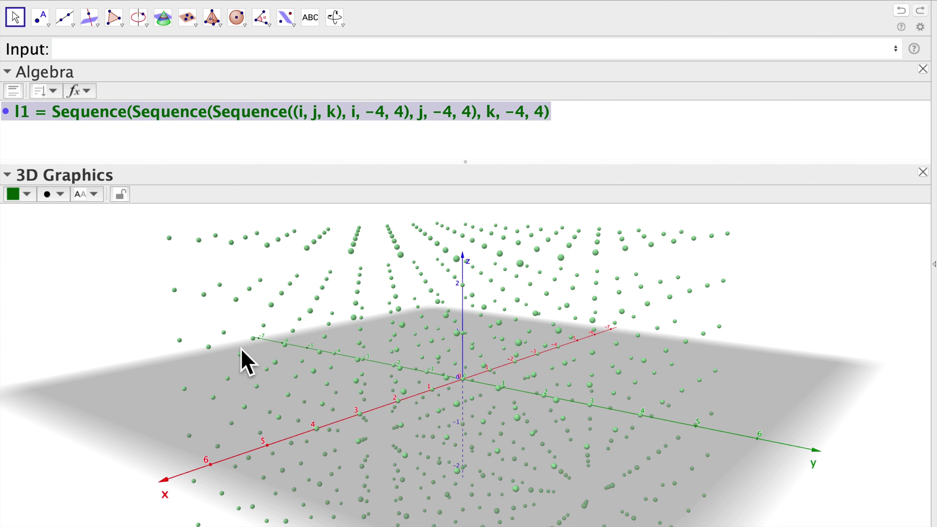
Colour the 3D grid of points black and reduce the point size
{"action": "left_click", "coordinate": [27, 195]}
{"action": "left_click", "coordinate": [124, 240]}
{"action": "left_click", "coordinate": [54, 195]}
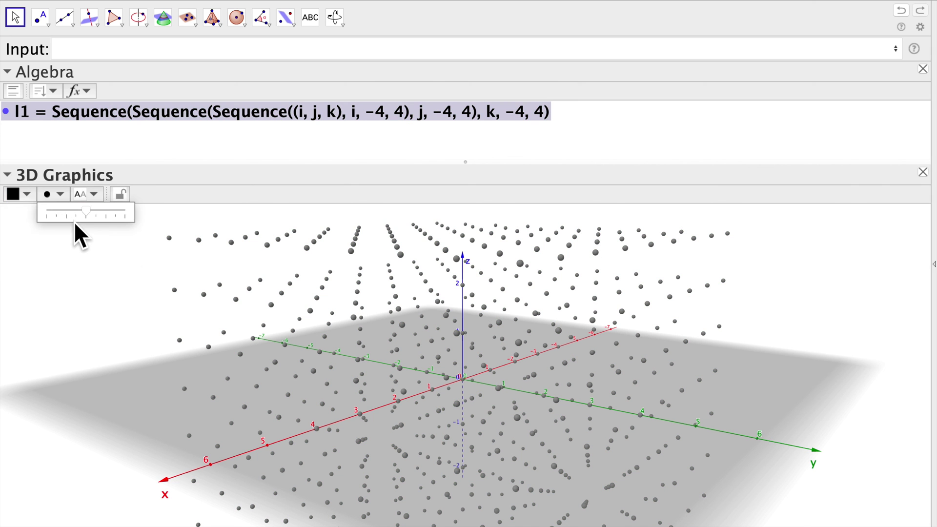
{"action": "left_click", "coordinate": [67, 210]}
{"action": "left_click", "coordinate": [119, 326]}
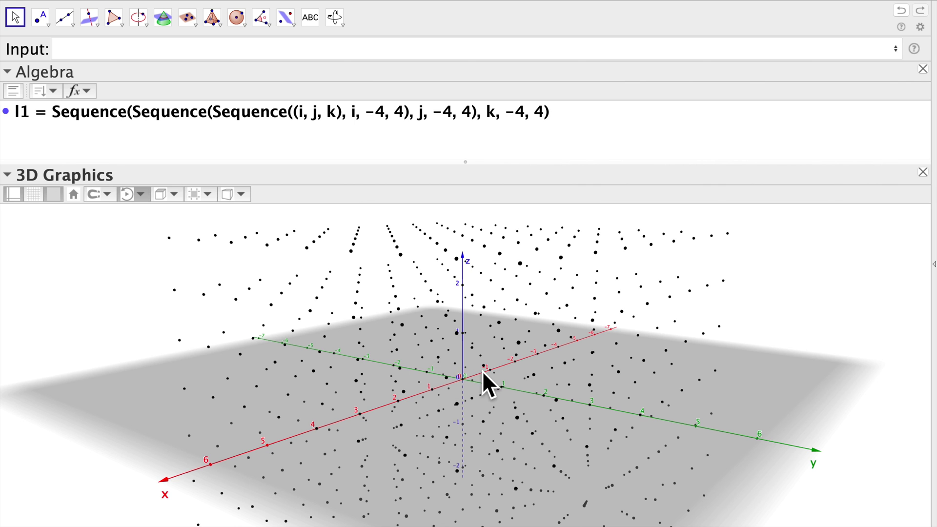
{"action": "mouse_move", "coordinate": [483, 370]}
{"action": "left_mouse_down"}
{"action": "mouse_move", "coordinate": [467, 371]}
{"action": "mouse_move", "coordinate": [484, 369]}
{"action": "left_mouse_up"}
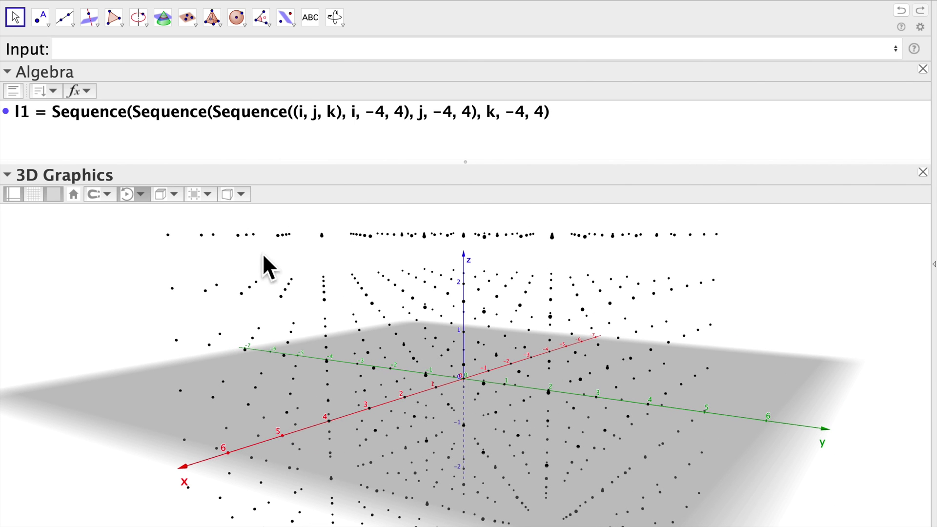
Start a new command of three nested Sequences, each in the expression, variable, start value and end value form
{"action": "left_click", "coordinate": [151, 59]}
{"action": "type", "text": "Seque"}
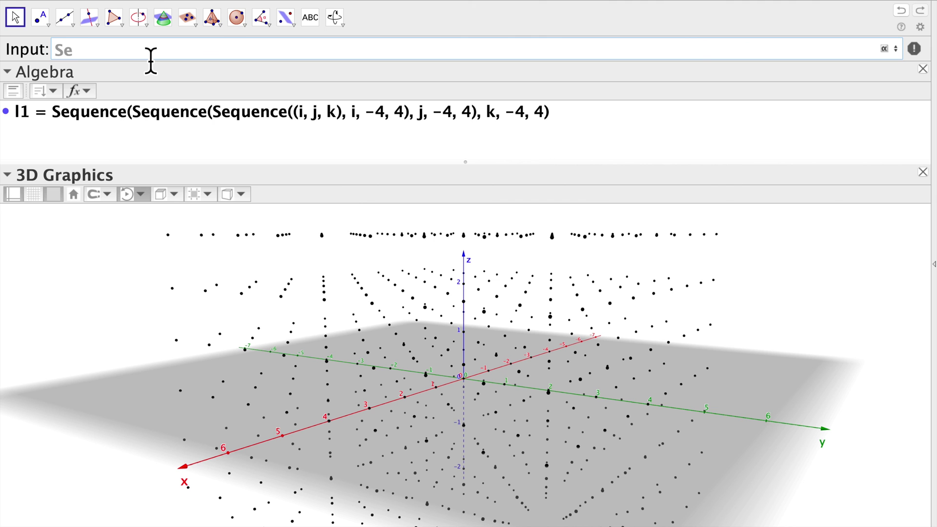
{"action": "left_click", "coordinate": [185, 130]}
{"action": "type", "text": "Sequ"}
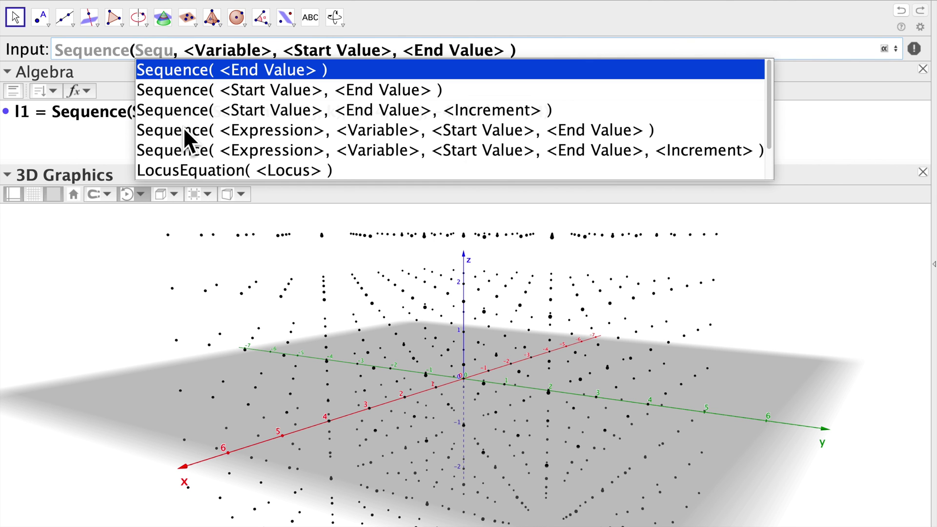
{"action": "left_click", "coordinate": [184, 130]}
{"action": "type", "text": "Sequence(Se"}
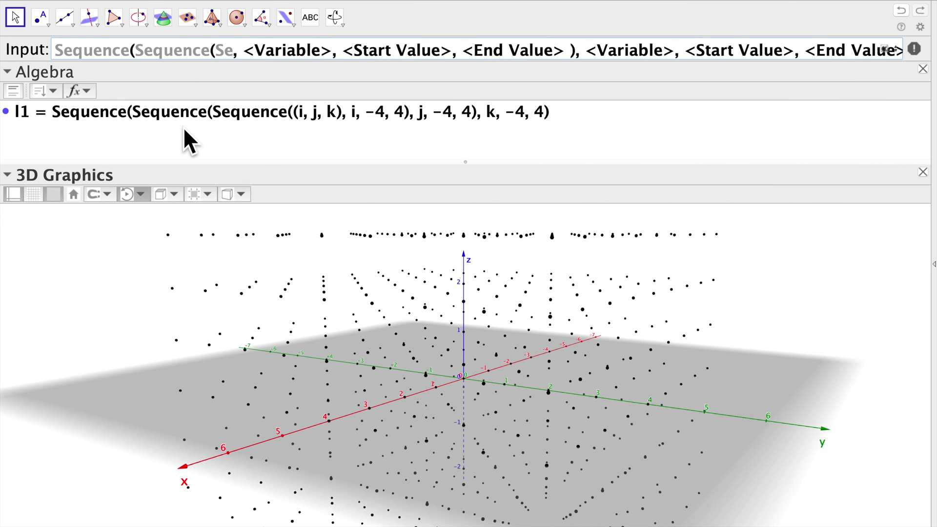
{"action": "type", "text": "n"}
{"action": "left_click", "coordinate": [249, 127]}
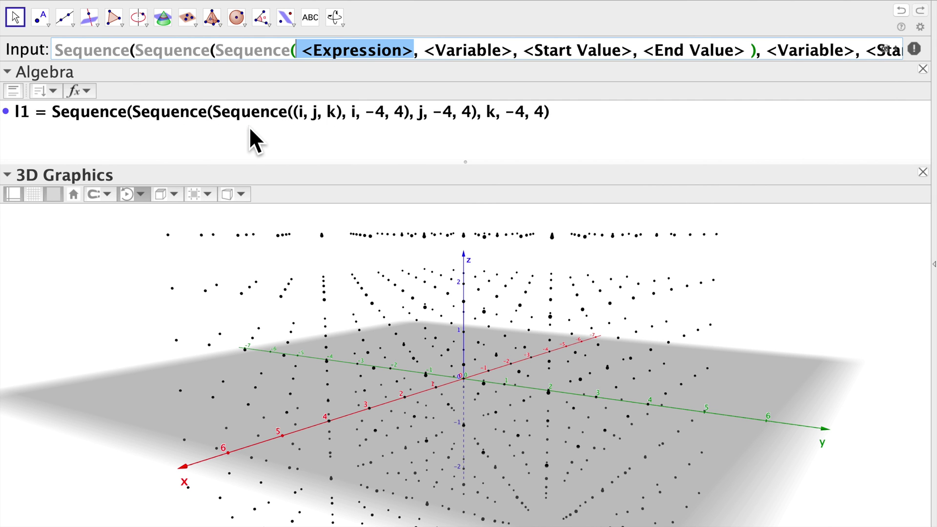
Make the innermost expression a Sphere centred at l1(i,j,k) with radius 0.25
{"action": "type", "text": "Sphe"}
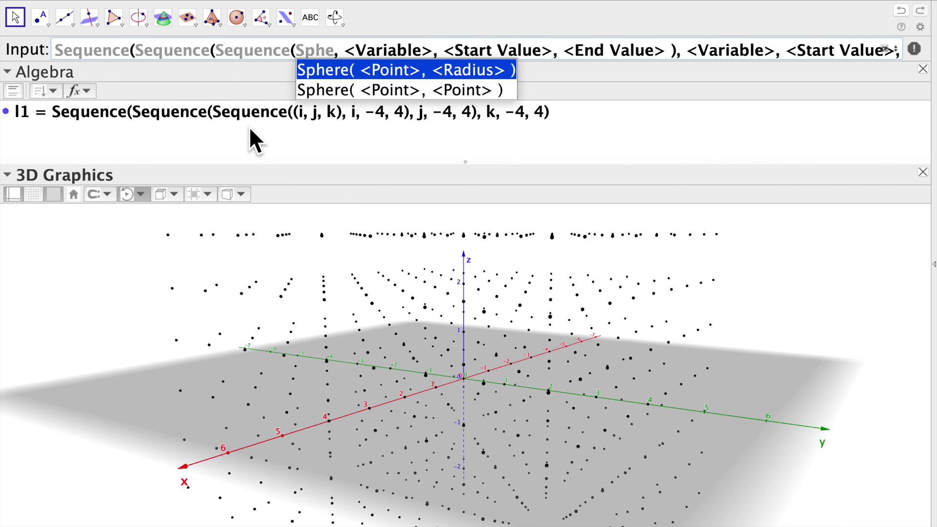
{"action": "left_click", "coordinate": [411, 70]}
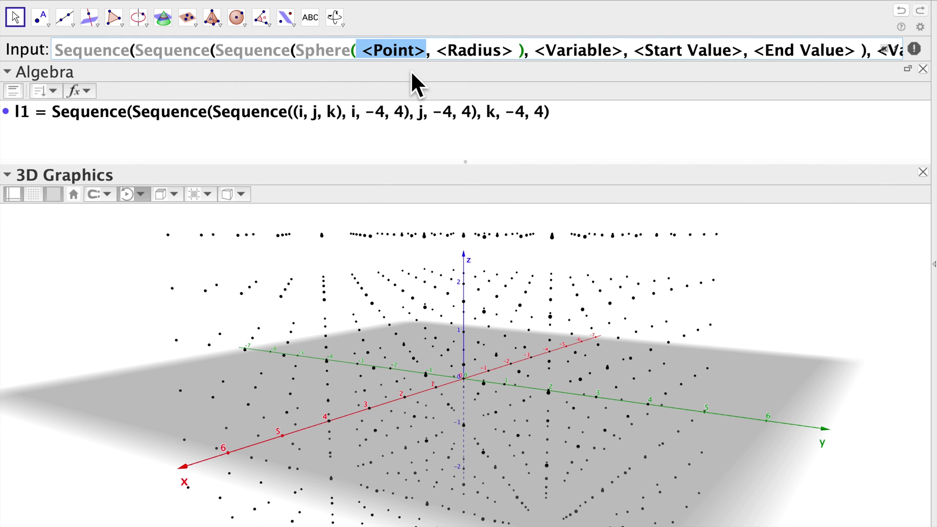
{"action": "type", "text": "l1(i,j,k"}
{"action": "key", "text": "Tab"}
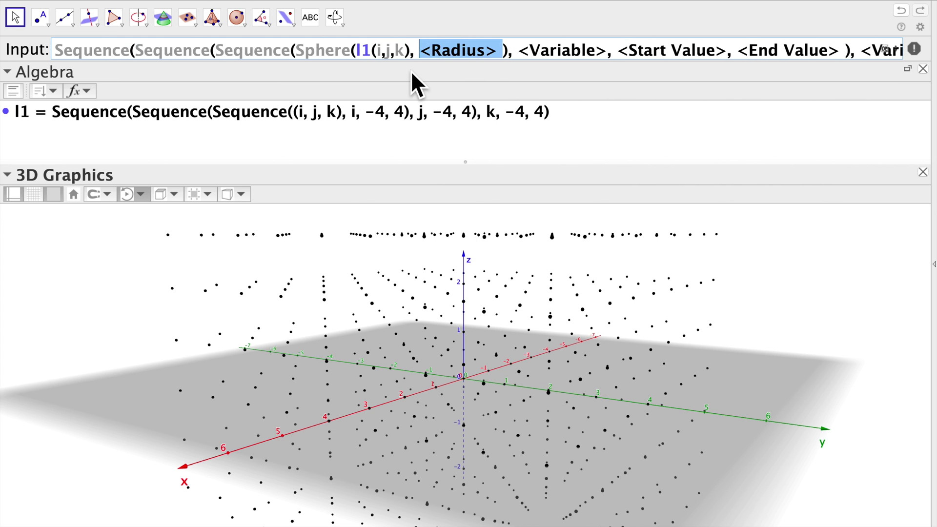
{"action": "type", "text": "0.25"}
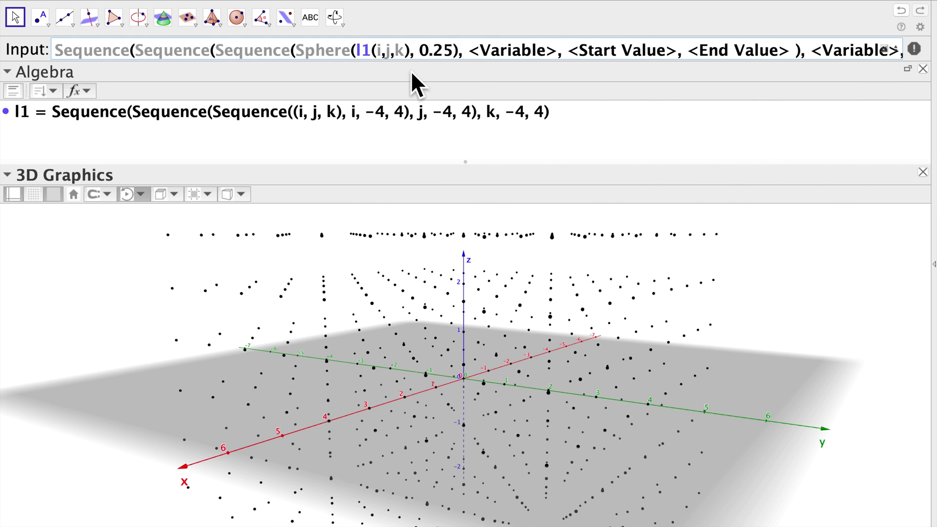
Run the innermost Sequence of spheres over variable i from 1 to 9
{"action": "key", "text": "Tab"}
{"action": "type", "text": "i"}
{"action": "key", "text": "Tab"}
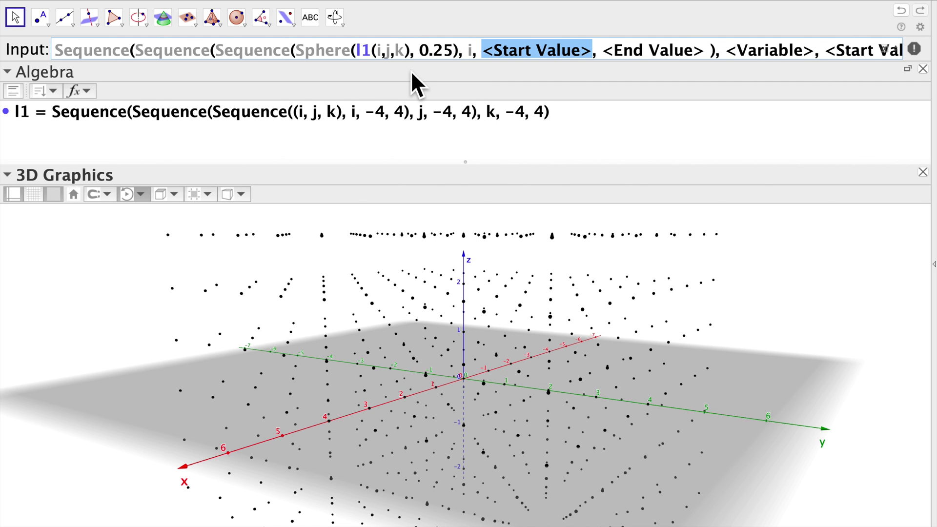
{"action": "type", "text": "1"}
{"action": "key", "text": "Tab"}
{"action": "type", "text": "9"}
{"action": "key", "text": "Tab"}
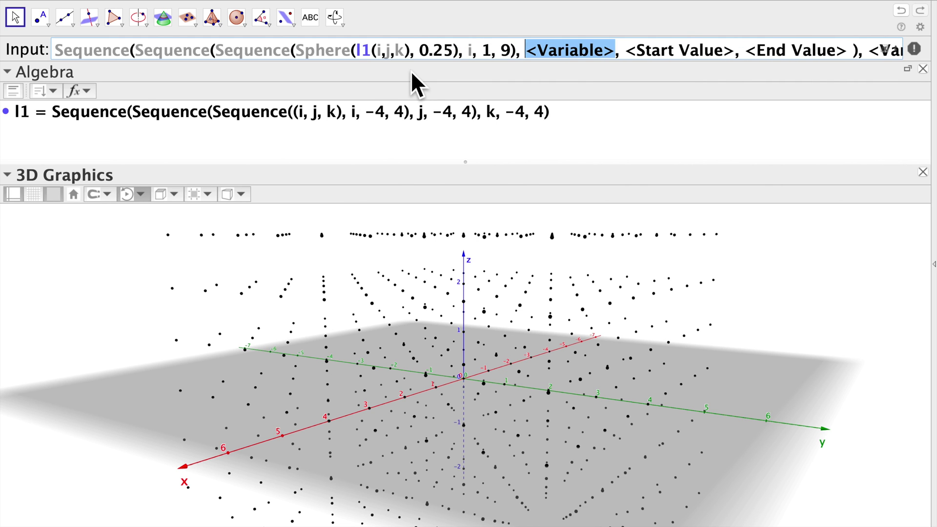
Run the middle Sequence of spheres over variable j from 1 to 9
{"action": "type", "text": "j"}
{"action": "key", "text": "Tab"}
{"action": "type", "text": "1"}
{"action": "key", "text": "Tab"}
{"action": "type", "text": "9"}
{"action": "key", "text": "Tab"}
Run the outermost Sequence over k from 1 to 9 and create the 3D grid of spheres
{"action": "type", "text": "k"}
{"action": "key", "text": "Tab"}
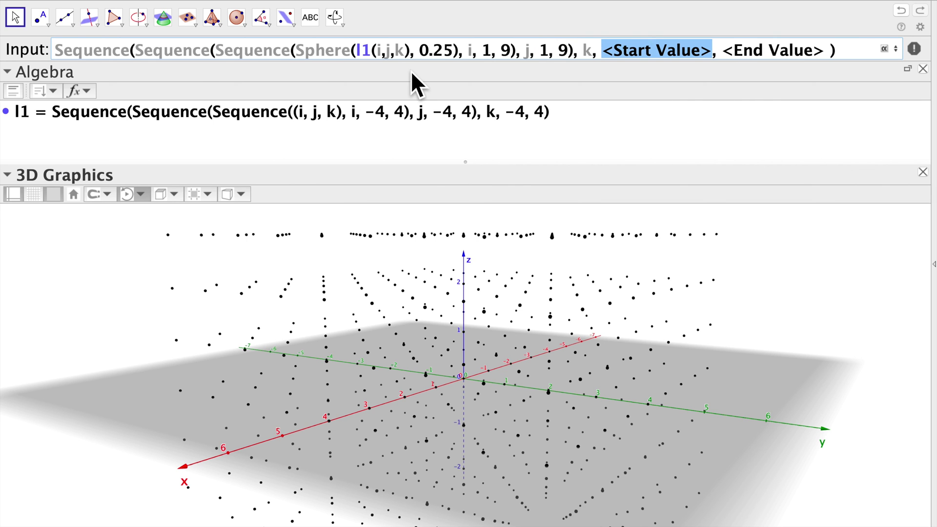
{"action": "type", "text": "1"}
{"action": "key", "text": "Tab"}
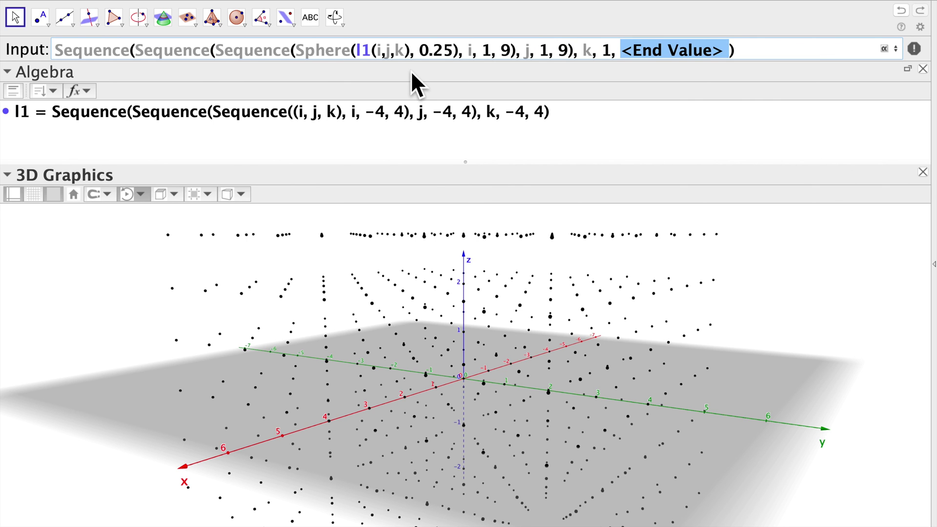
{"action": "type", "text": "9"}
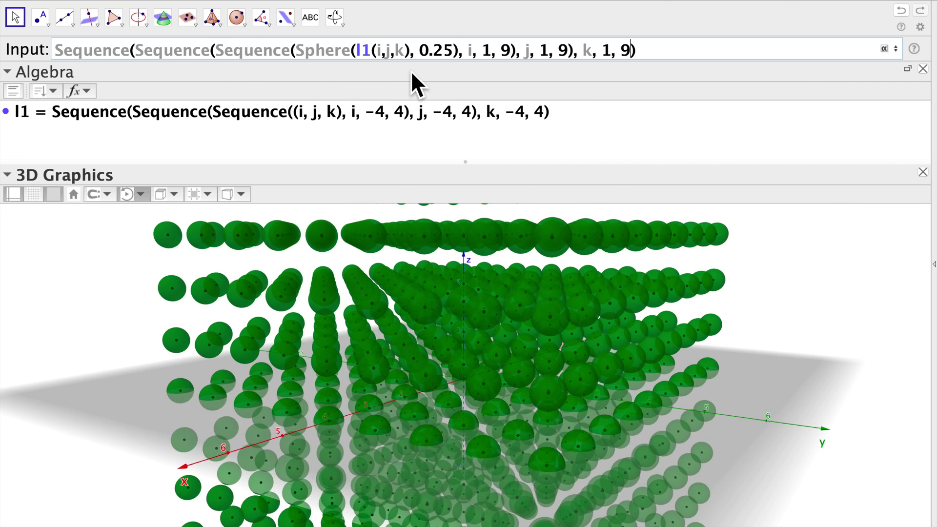
{"action": "key", "text": "Return"}
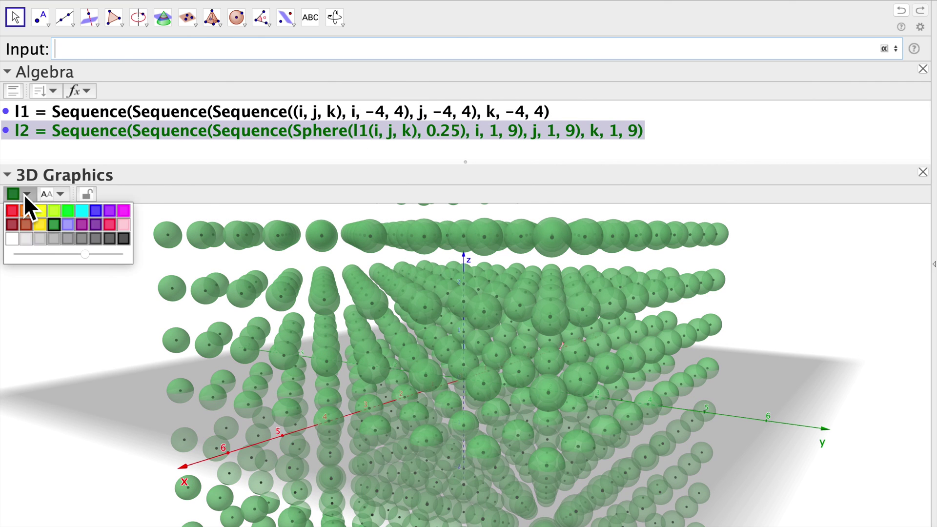
Give the 3D grid of spheres an opaque light blue-violet colour and start the automatic rotation of the 3D view
{"action": "left_click", "coordinate": [67, 225]}
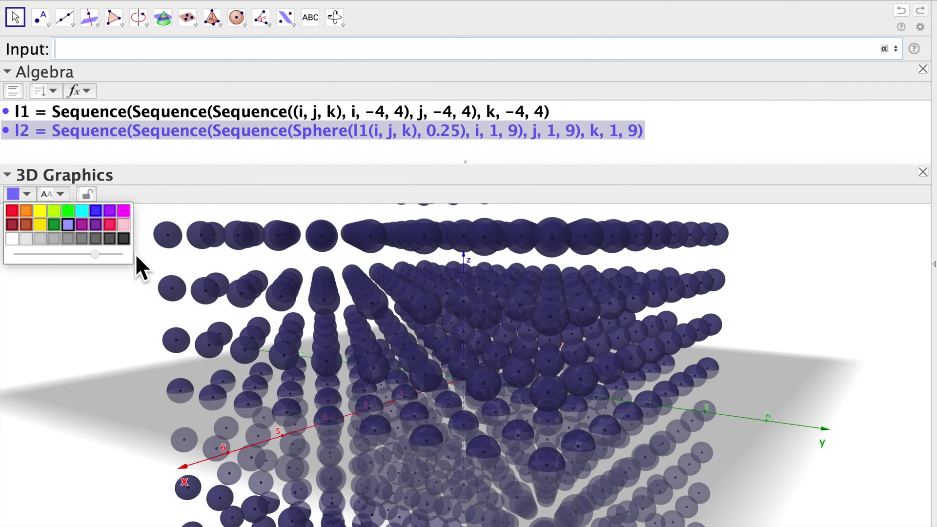
{"action": "left_click", "coordinate": [134, 154]}
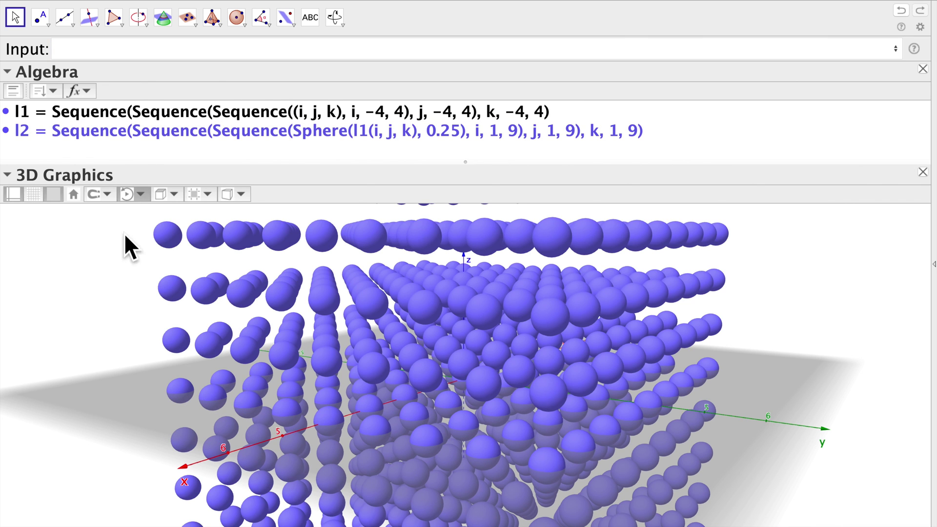
{"action": "left_click", "coordinate": [129, 194]}
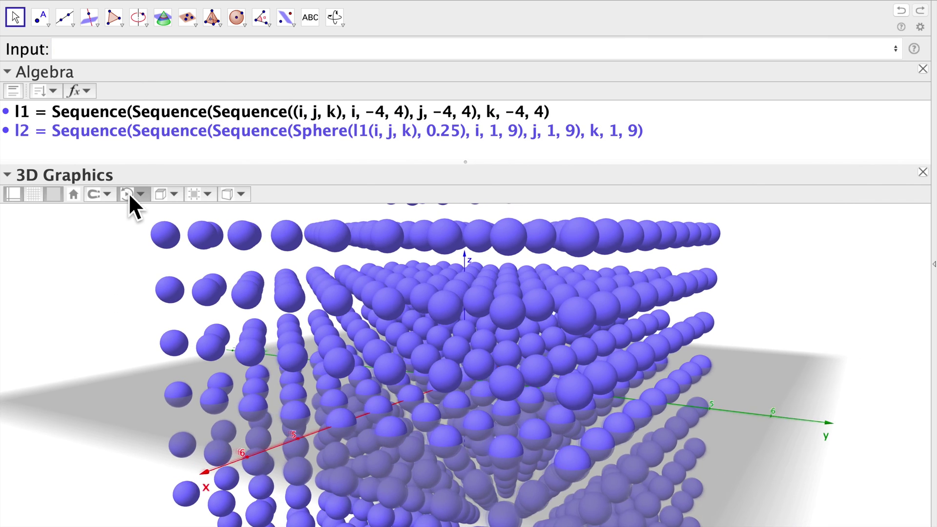